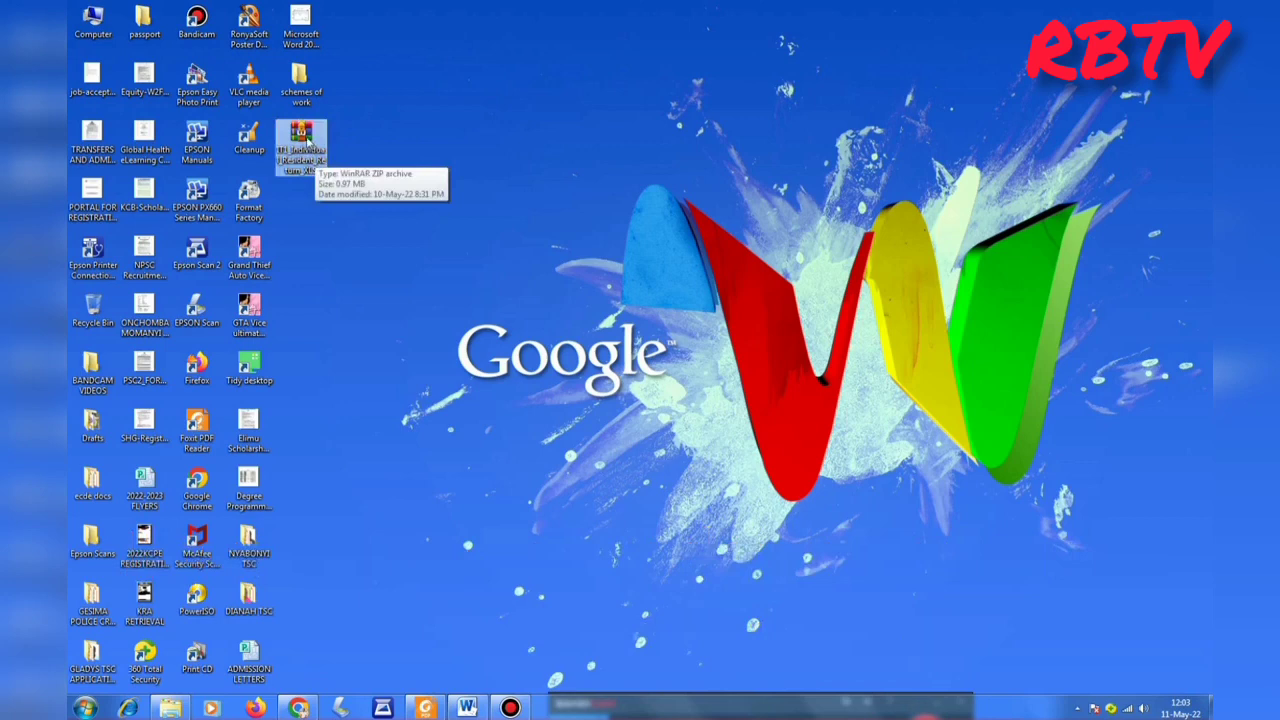
# Open IT1_Individual_Resident_Return_XLS.xls from the WinRAR zip and enable editing and macros.
pyautogui.rightClick(309, 140)
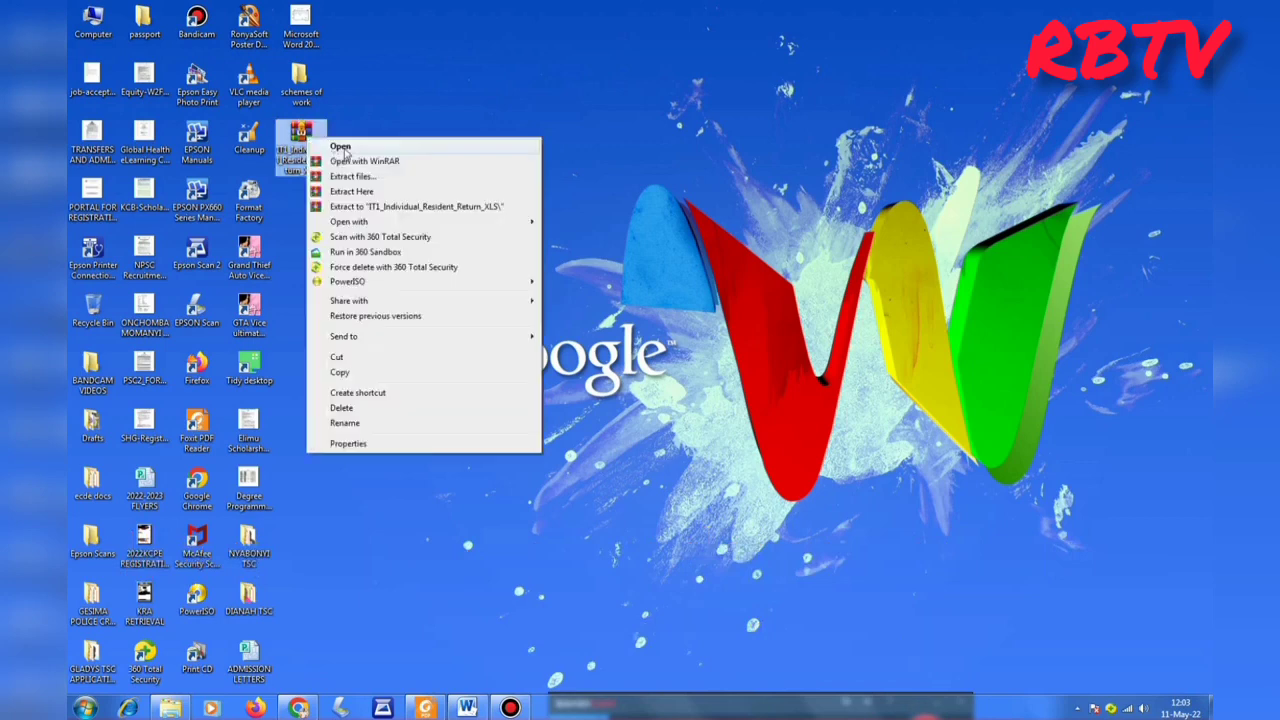
pyautogui.click(341, 148)
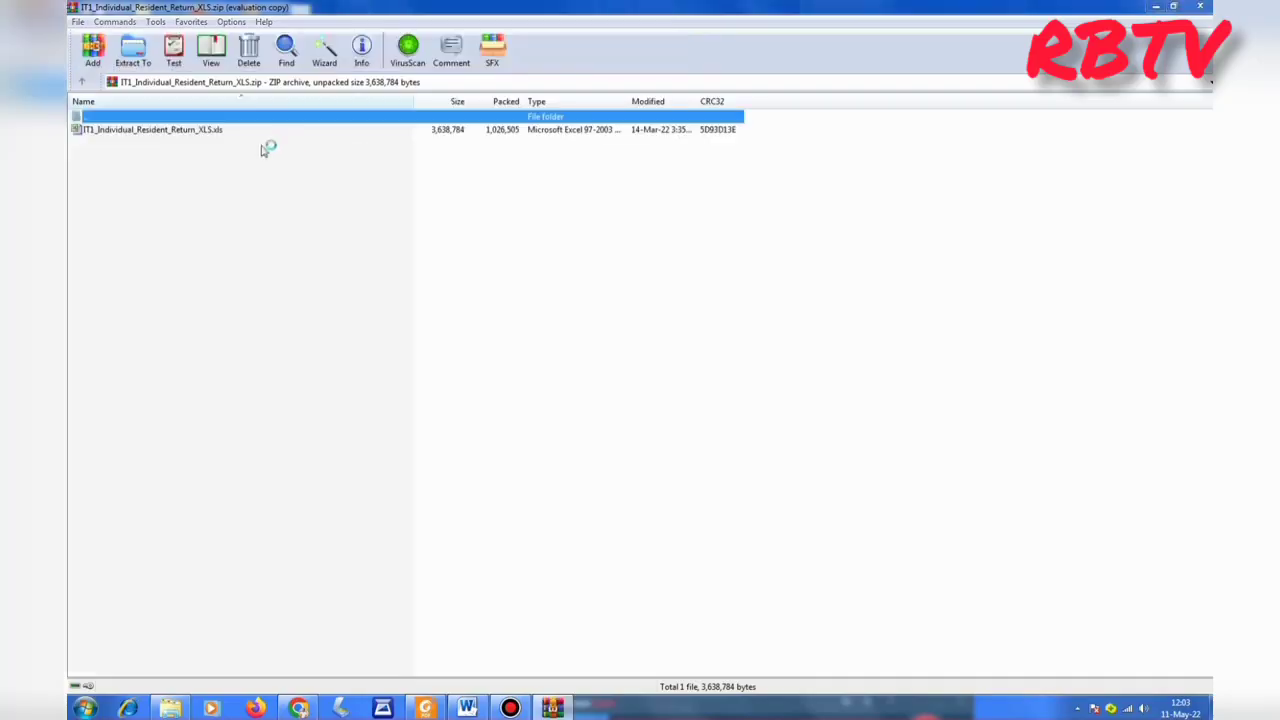
pyautogui.doubleClick(218, 131)
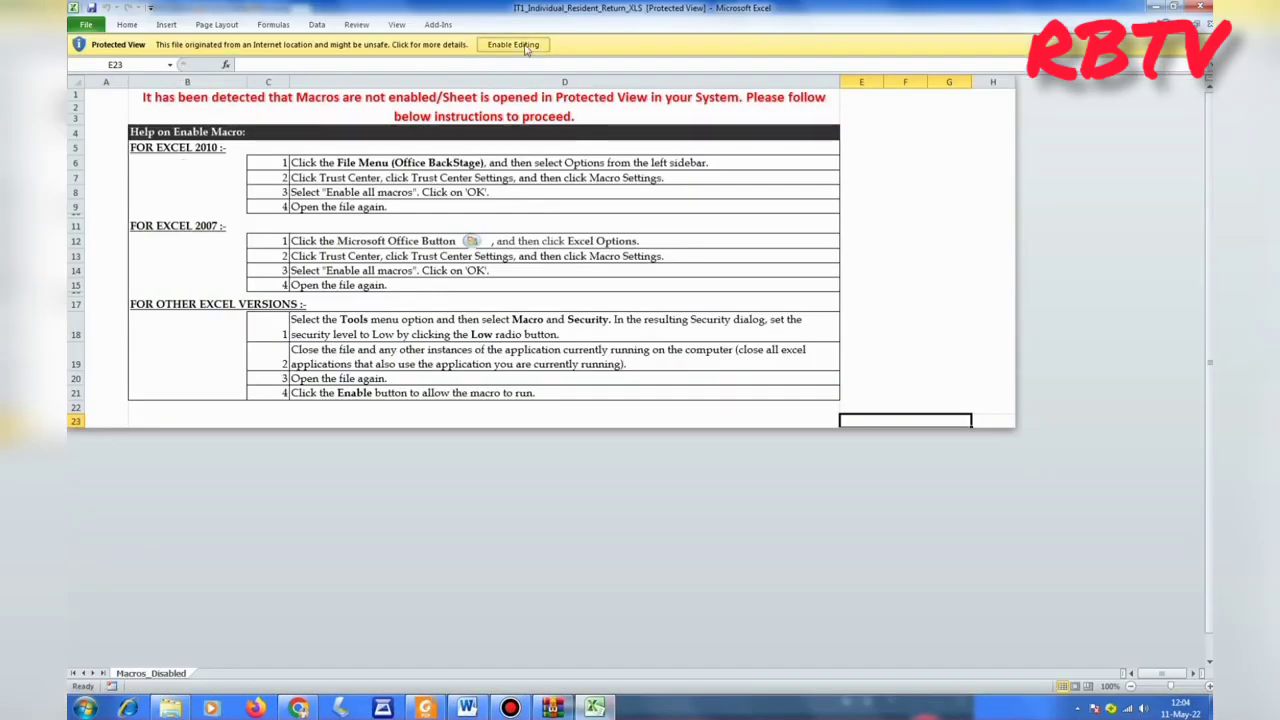
pyautogui.click(525, 48)
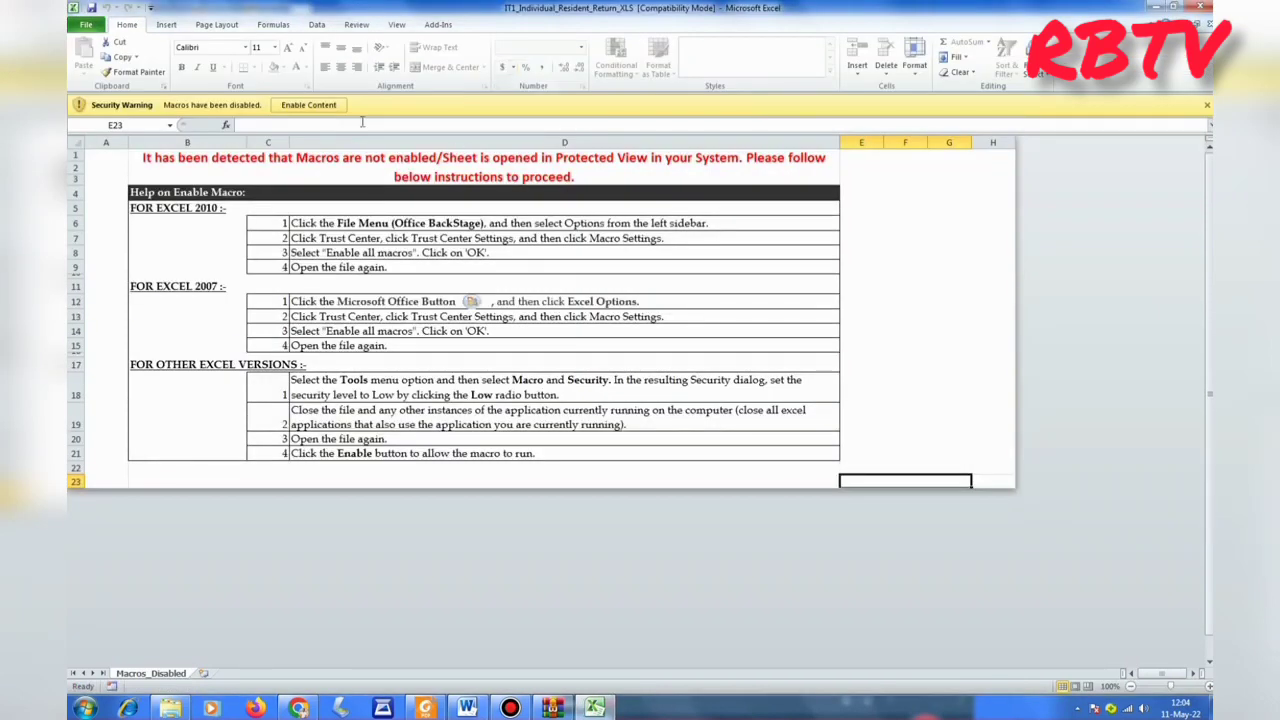
pyautogui.click(310, 105)
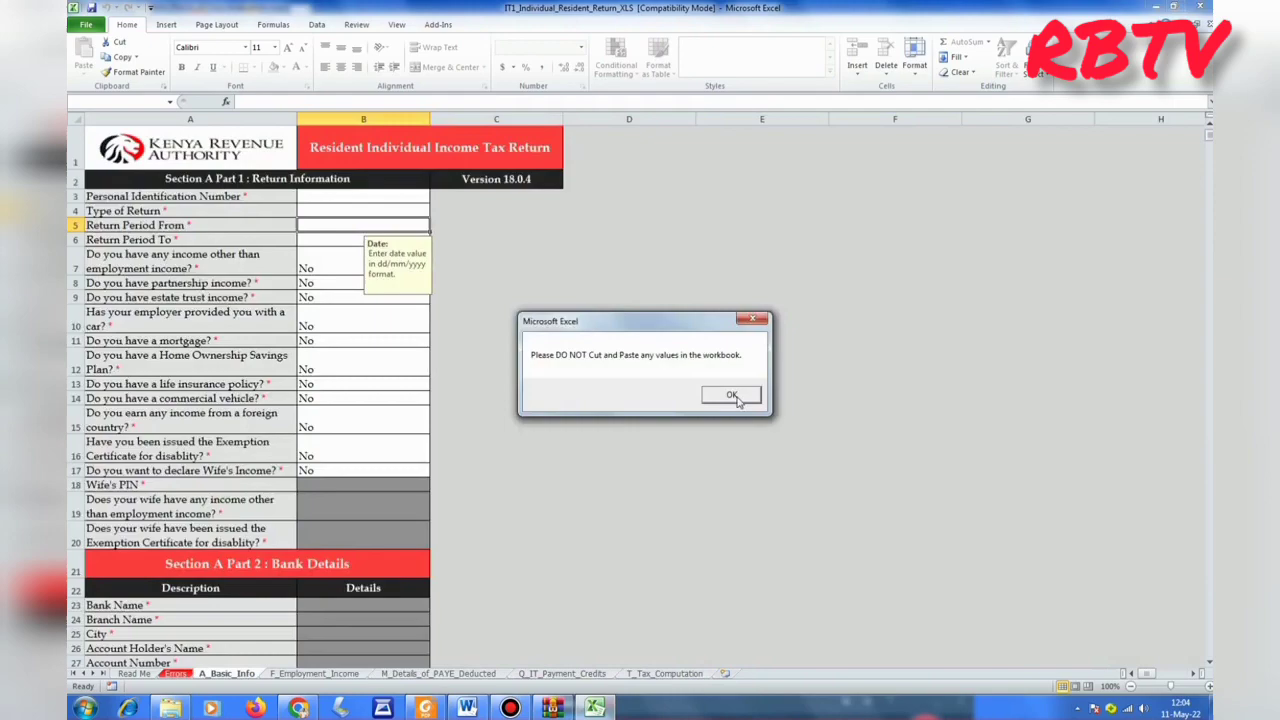
pyautogui.click(731, 396)
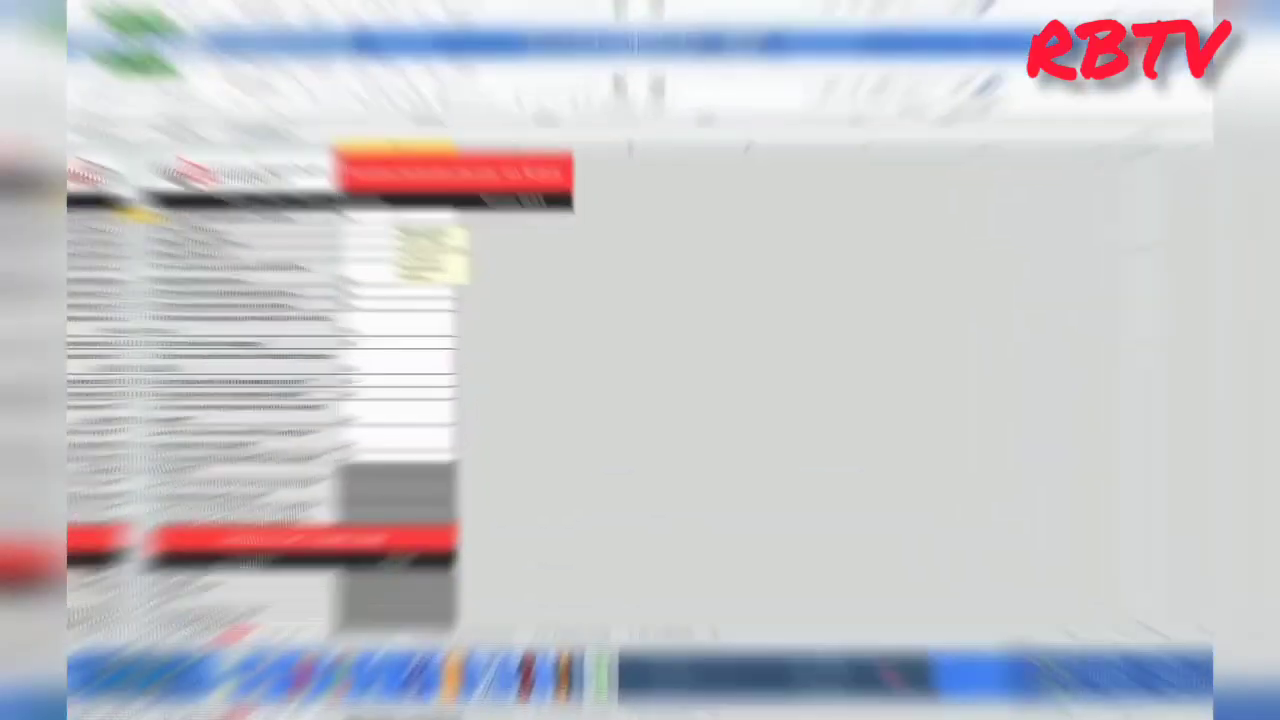
# Enter the taxpayer PIN in B3 and set the return type to Original.
pyautogui.click(362, 196)
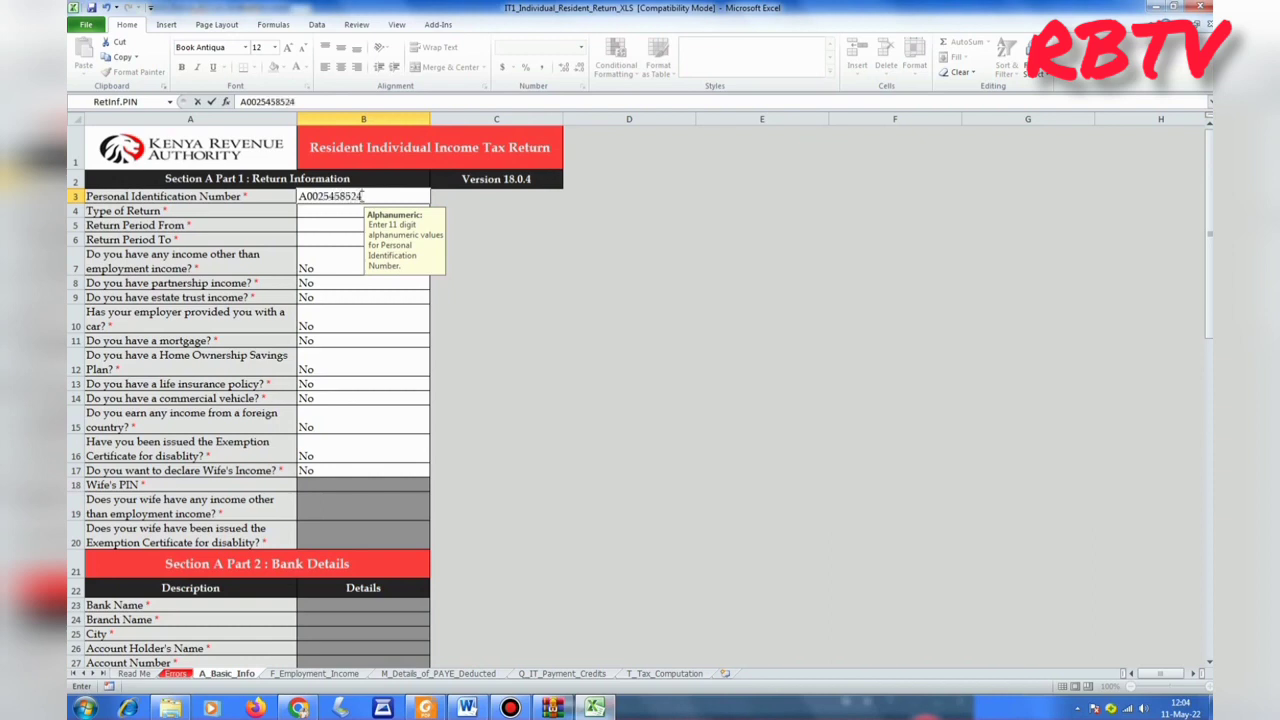
pyautogui.press('Return')
pyautogui.click(315, 211)
pyautogui.hotkey('alt', 'Down')
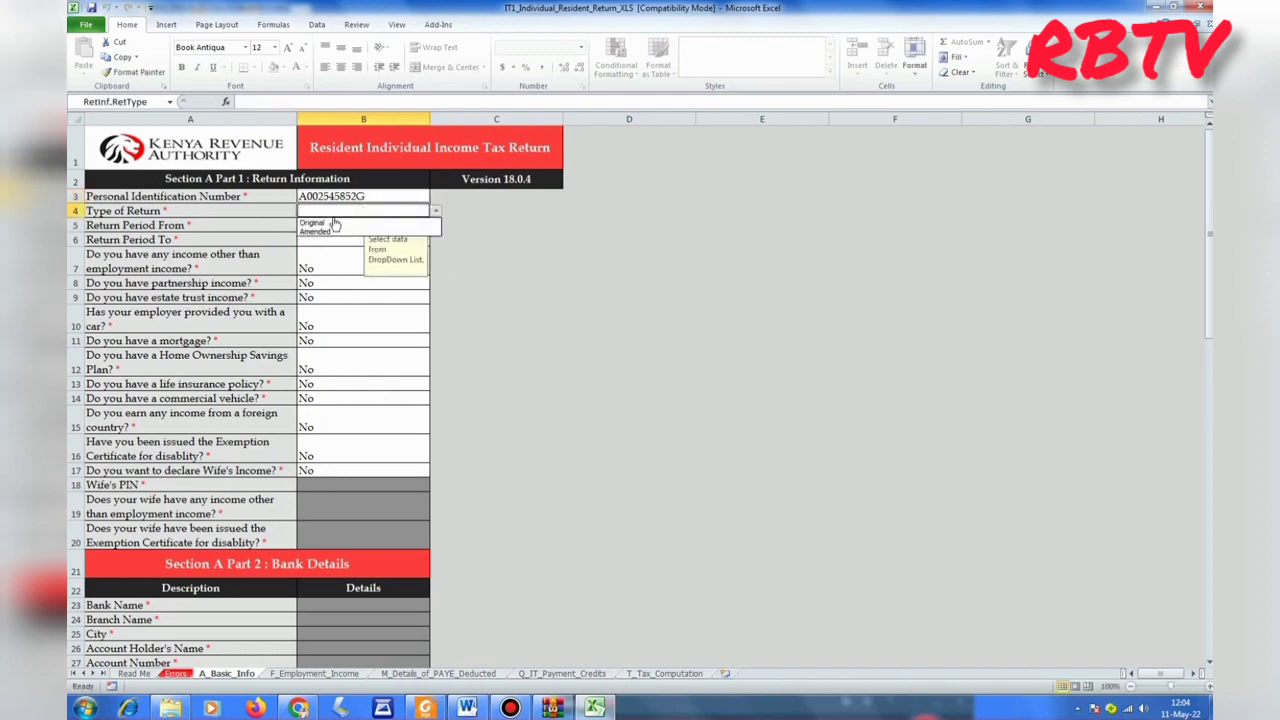
pyautogui.click(330, 222)
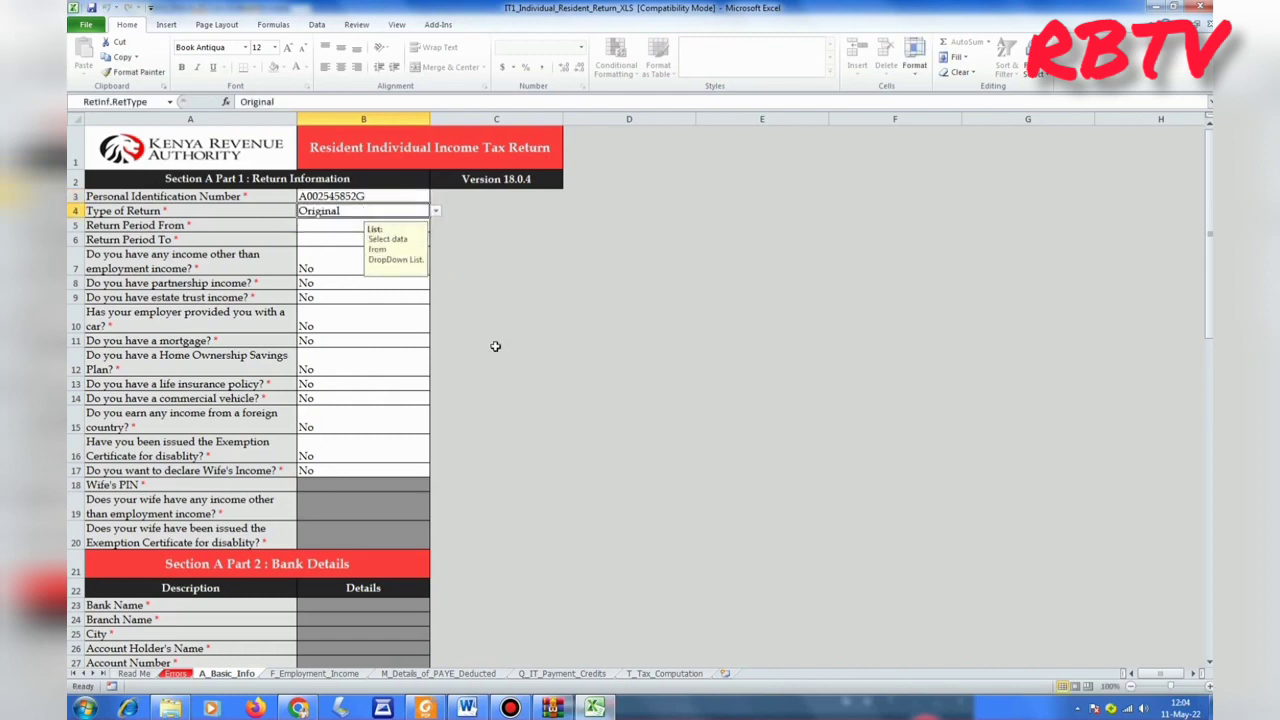
# Set the return period from 01/01/2021 to 31/12/2021.
pyautogui.click(326, 226)
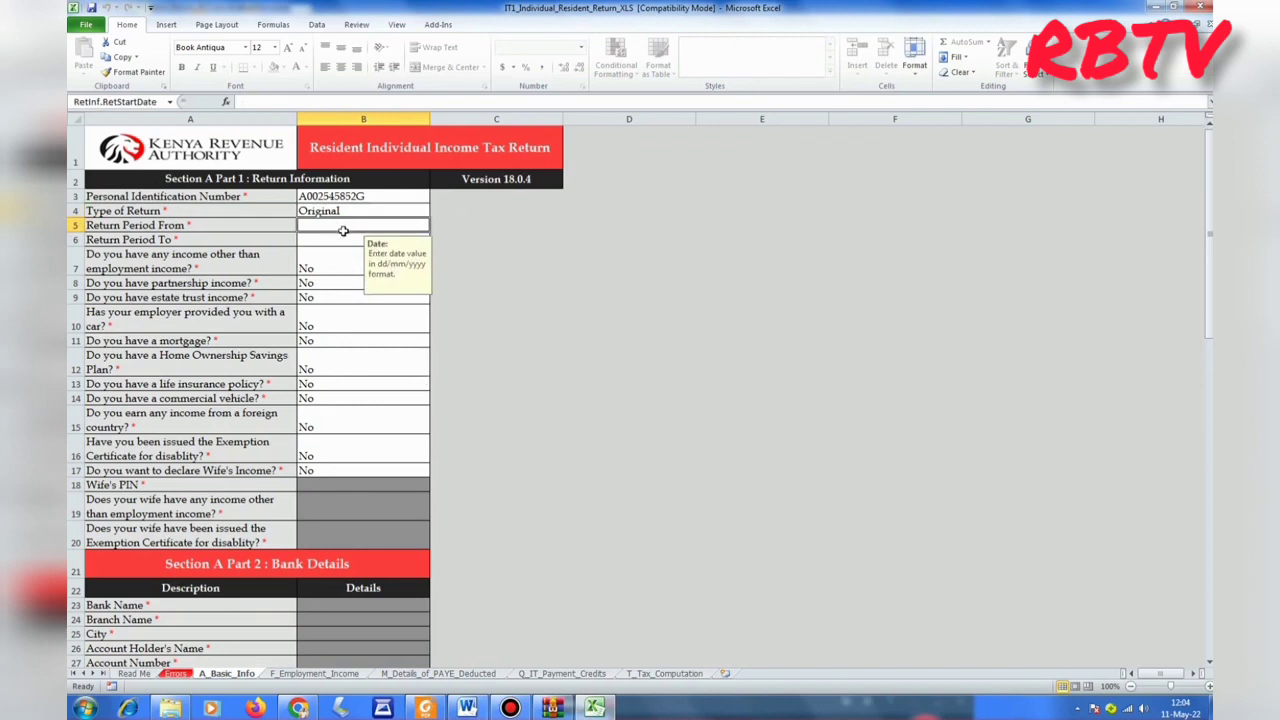
pyautogui.write('01/')
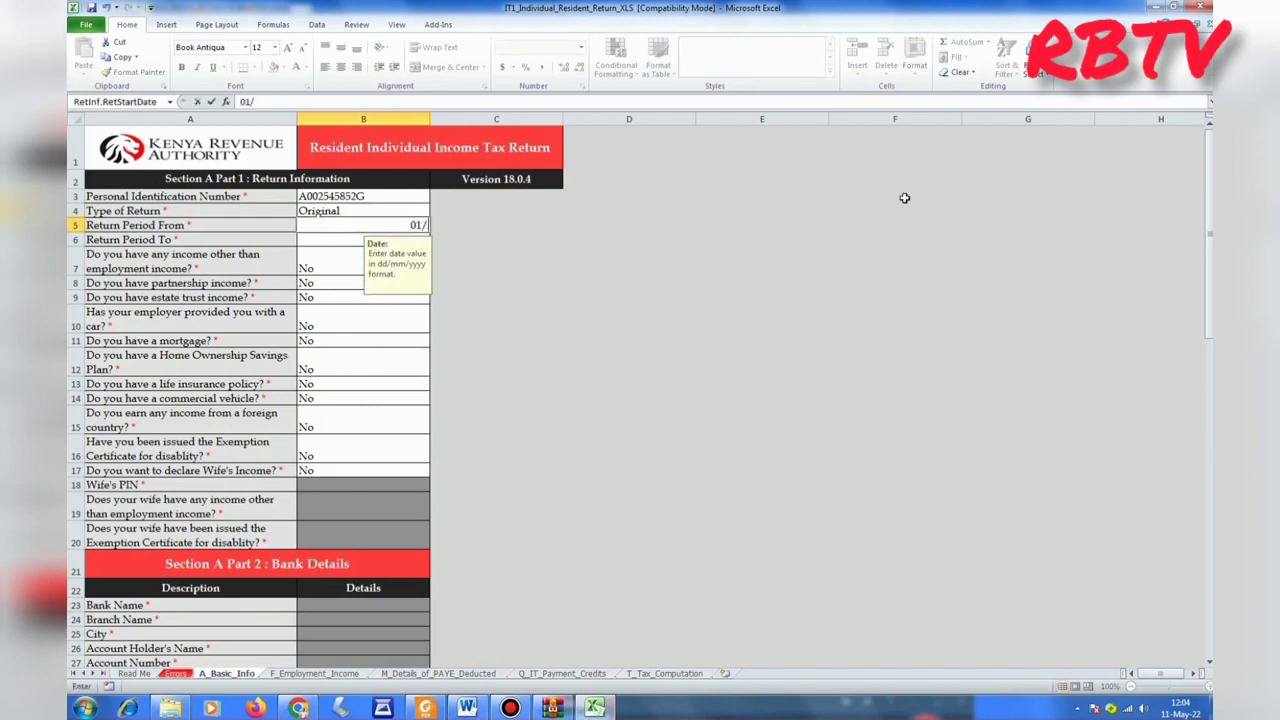
pyautogui.write('01/2021')
pyautogui.press('Return')
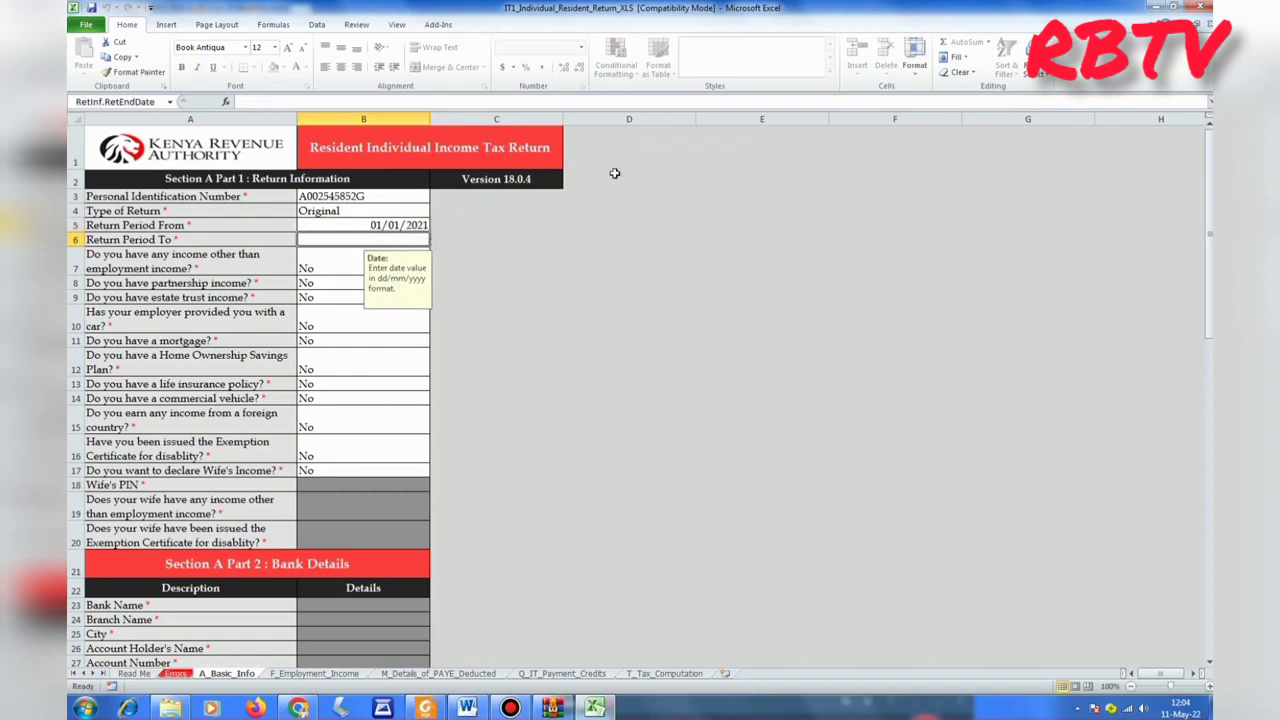
pyautogui.write('31/12/2021')
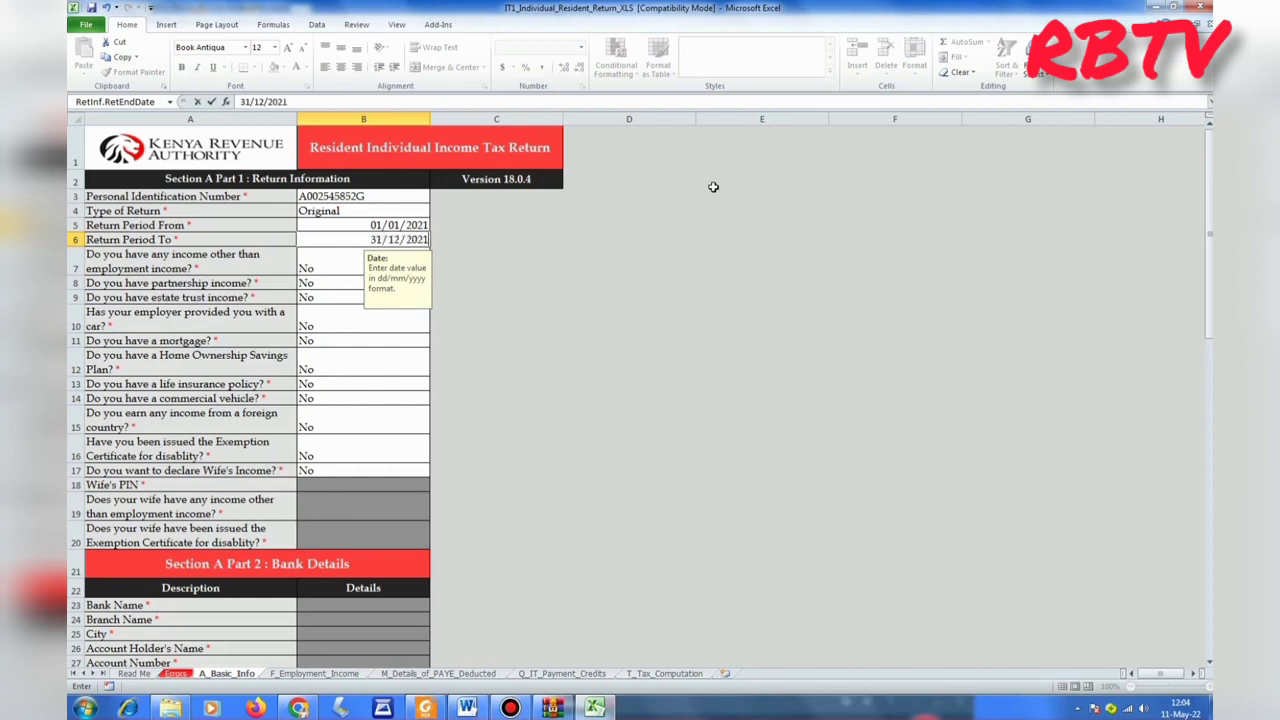
pyautogui.press('Return')
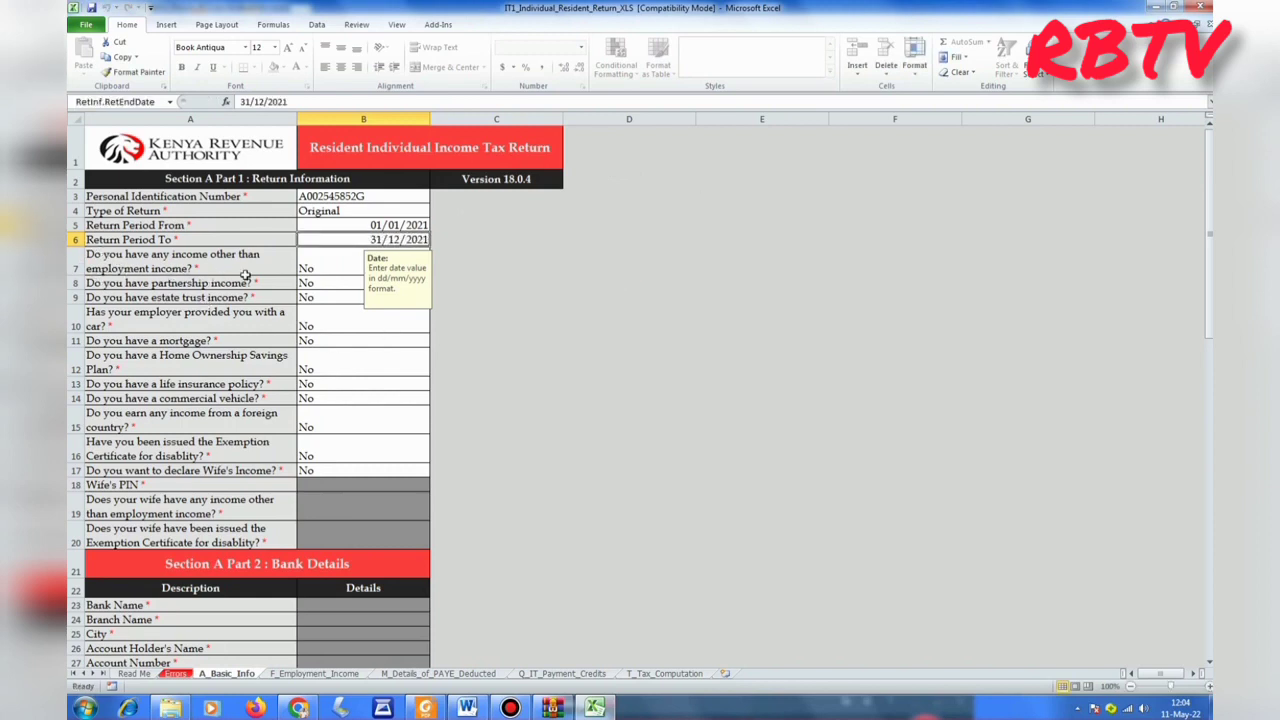
# Answer Yes to other income in B7 and advance to the profit and loss sheet.
pyautogui.click(332, 270)
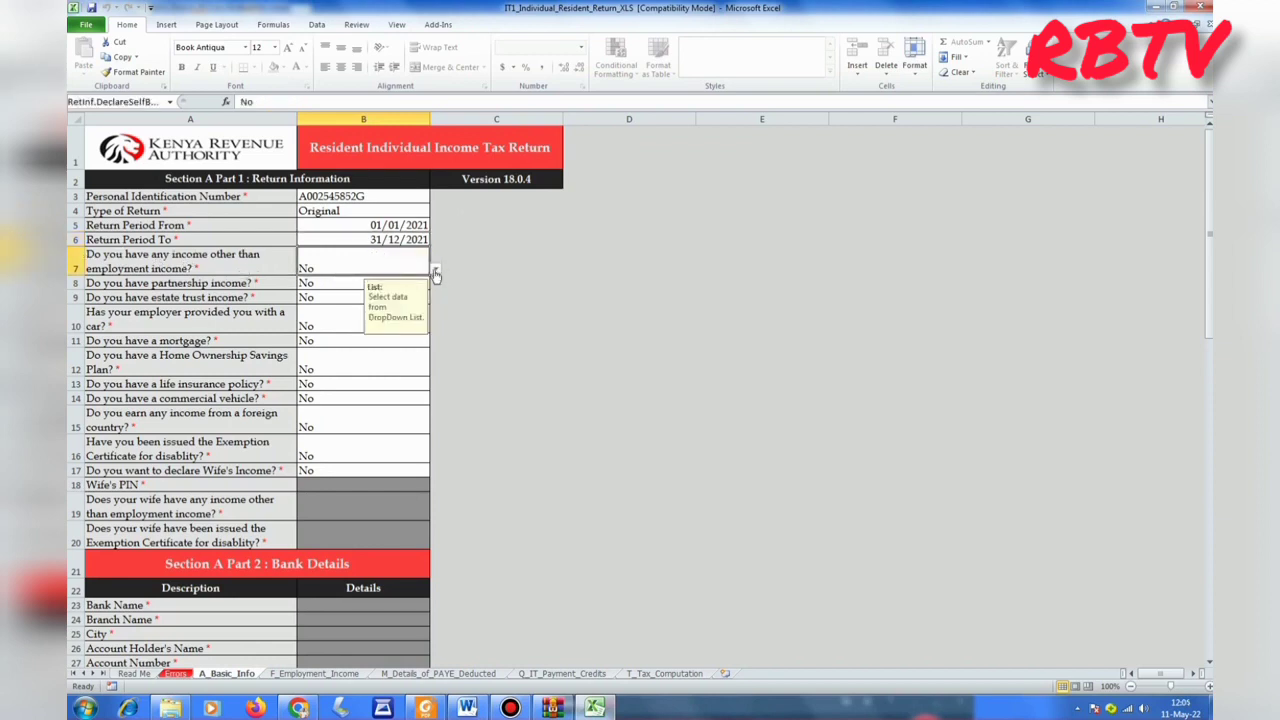
pyautogui.click(436, 270)
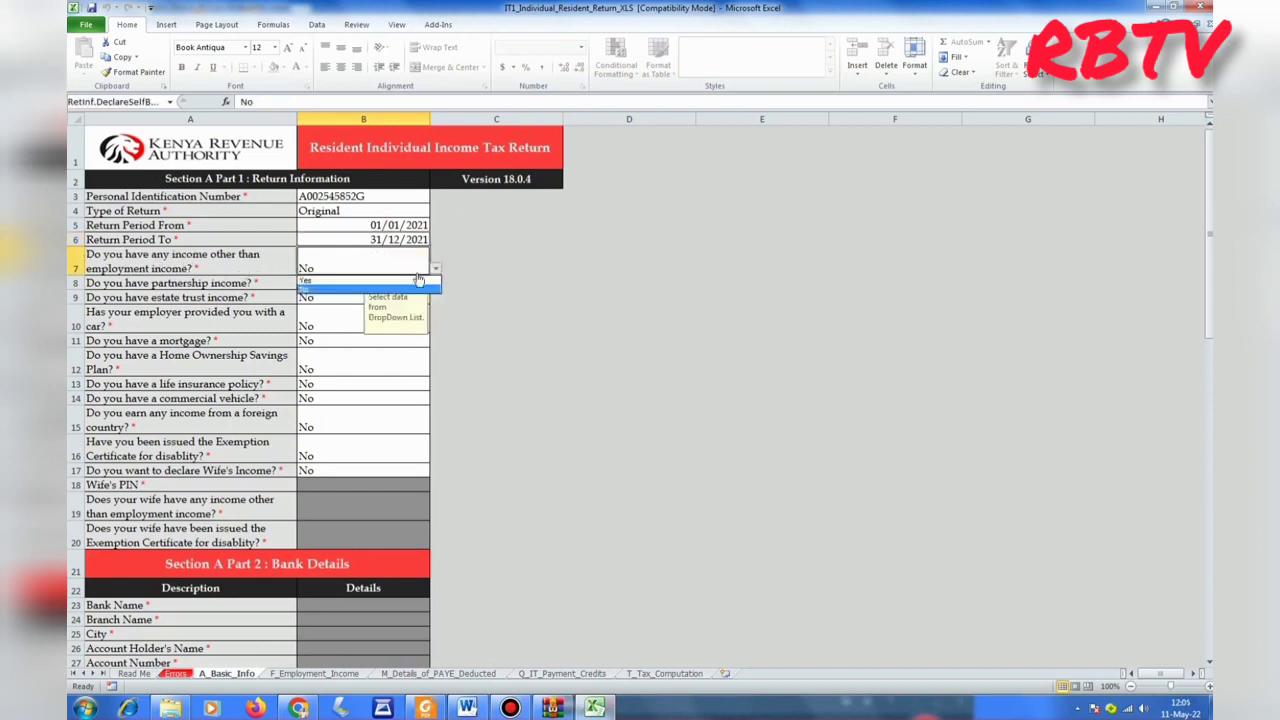
pyautogui.click(307, 281)
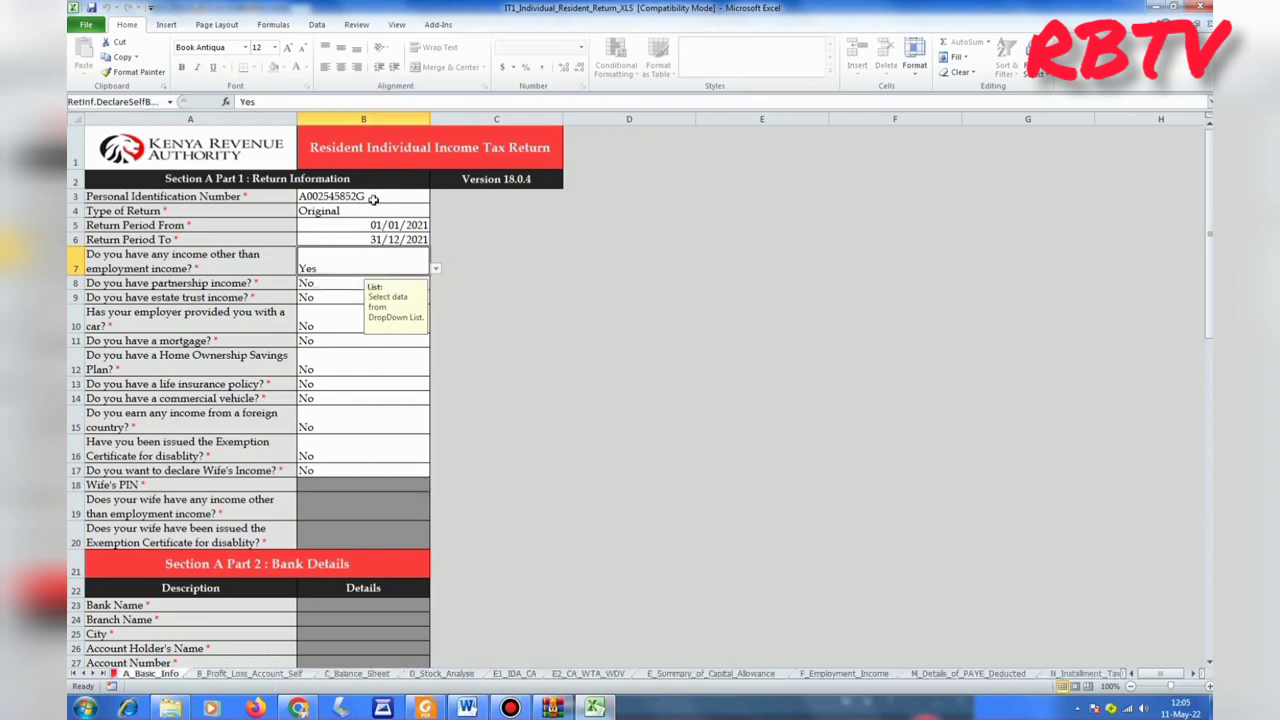
pyautogui.scroll(-7, 478, 250)
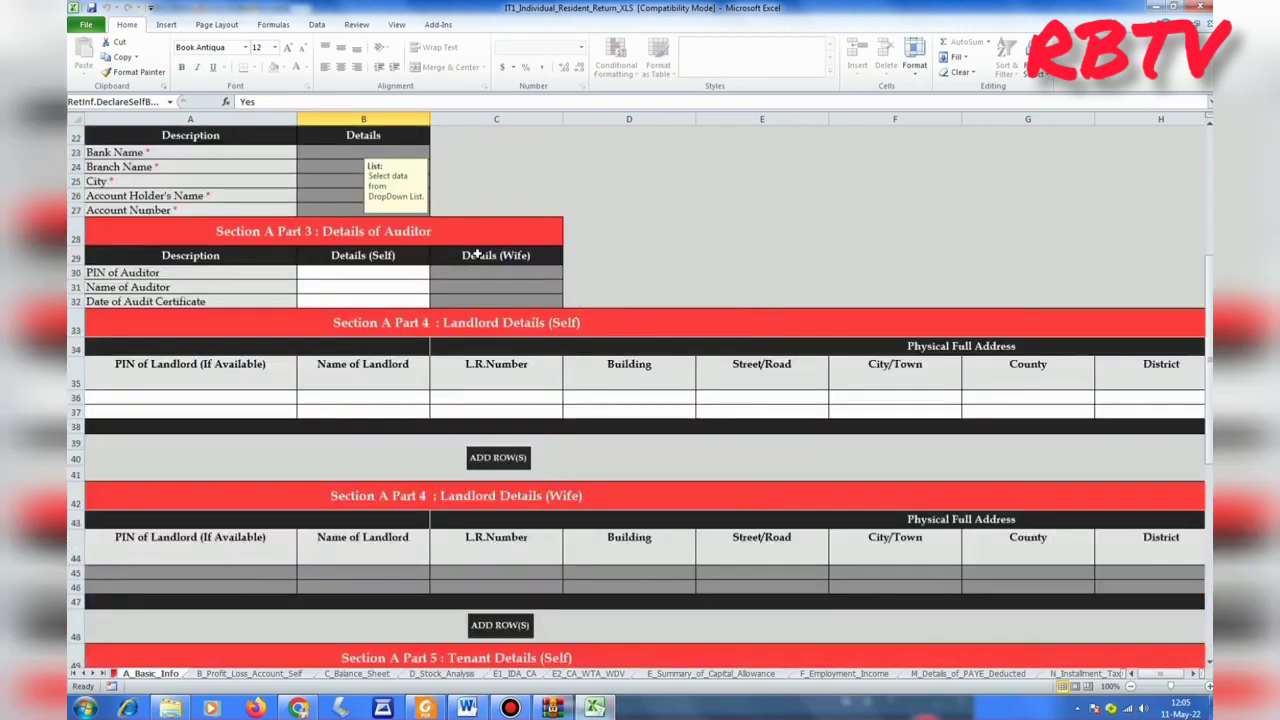
pyautogui.scroll(-3, 478, 254)
pyautogui.scroll(-10, 478, 254)
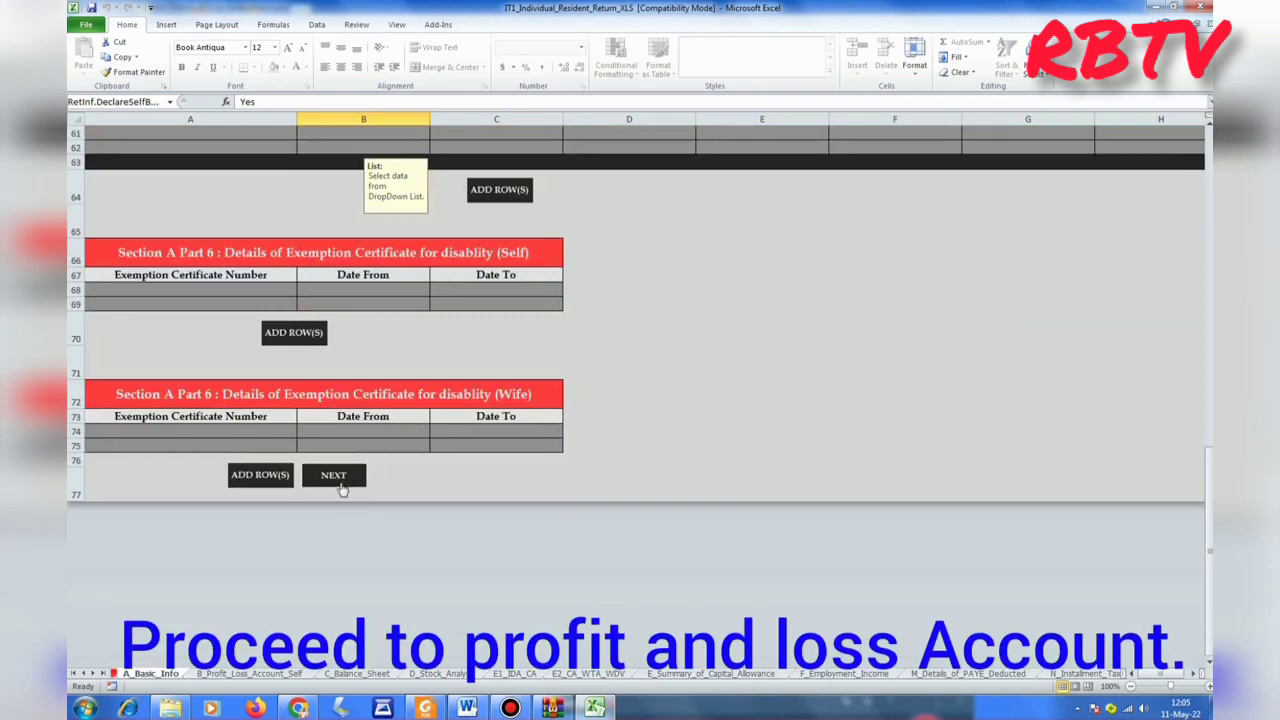
pyautogui.click(335, 474)
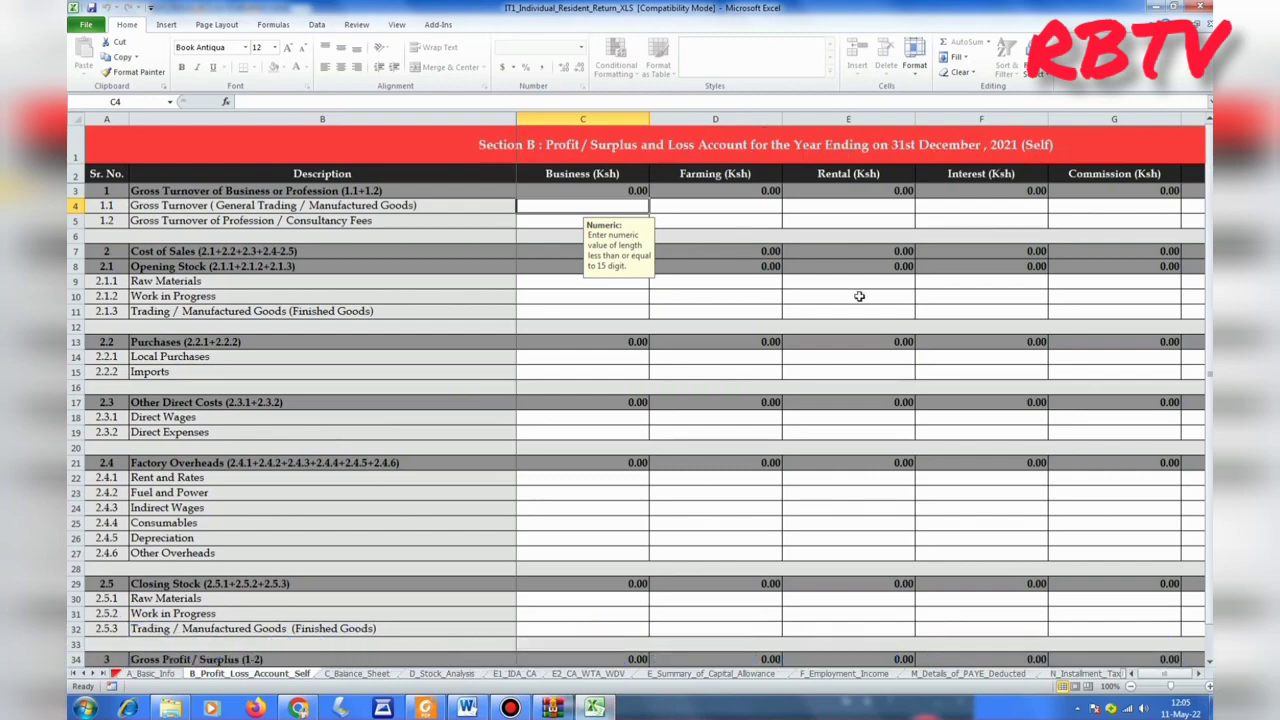
# Select cell F5 and launch Windows Calculator via search.
pyautogui.click(977, 221)
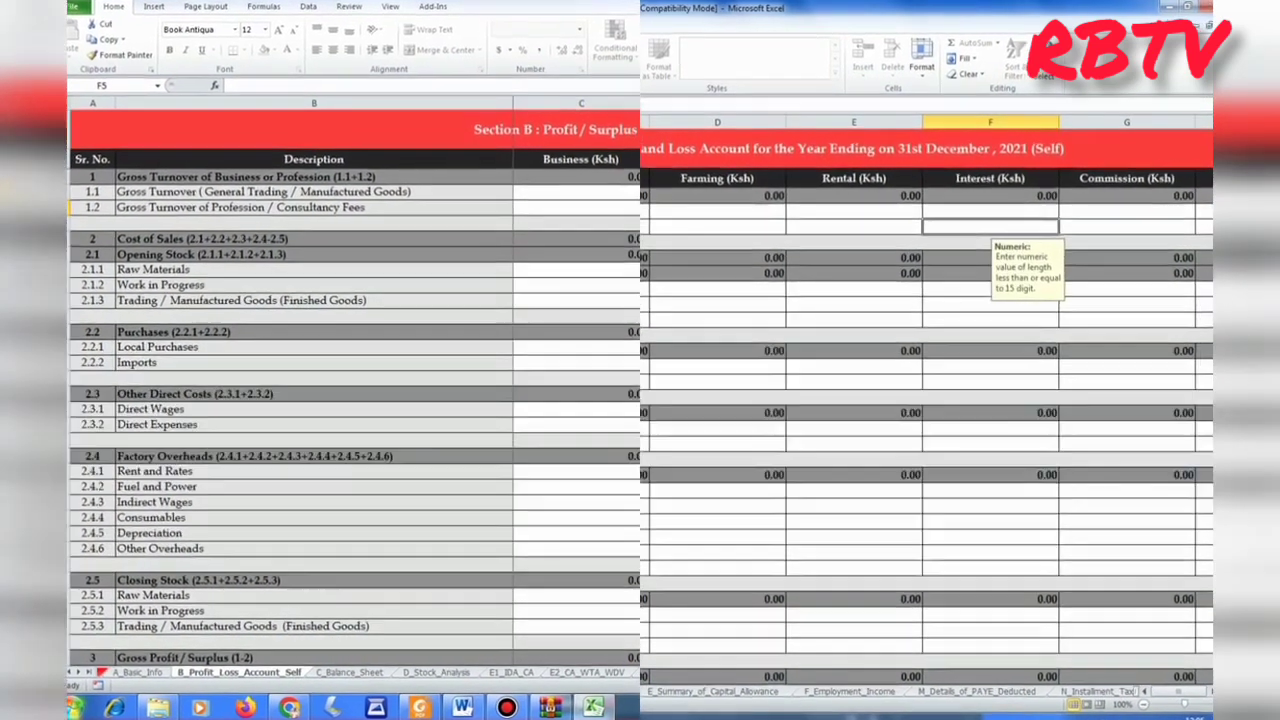
pyautogui.click(84, 708)
pyautogui.write('cALC')
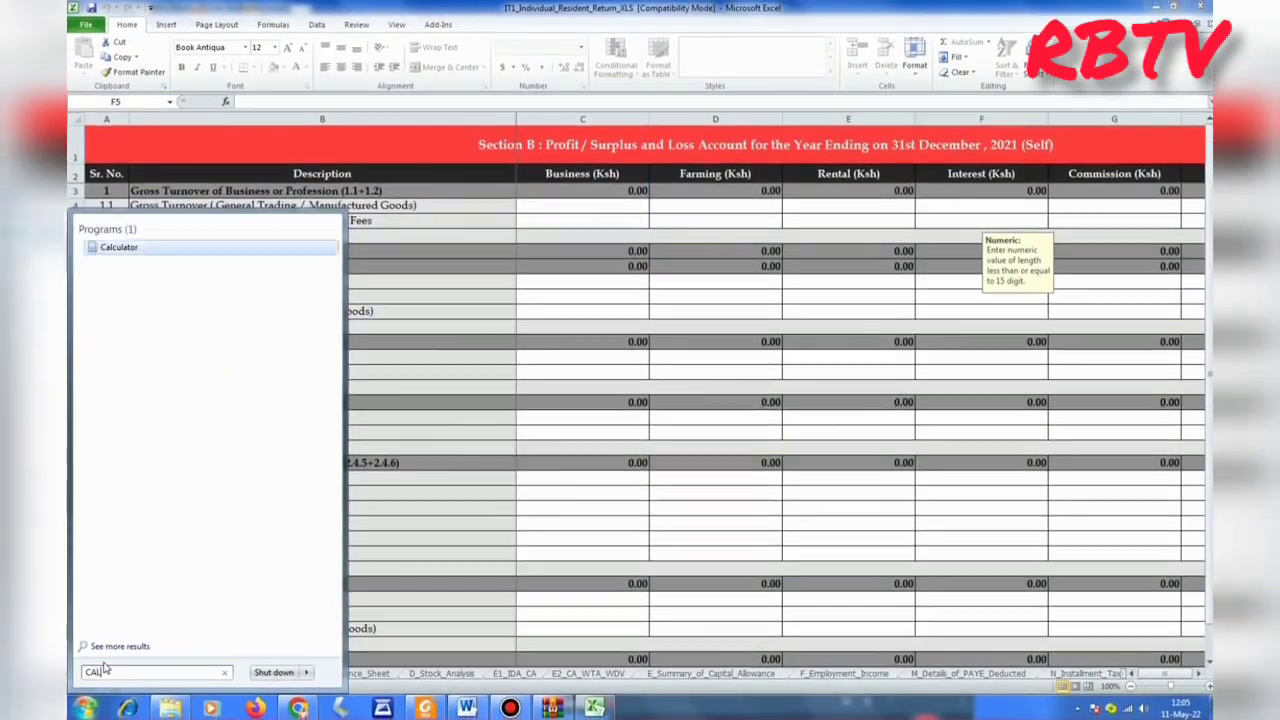
pyautogui.click(154, 256)
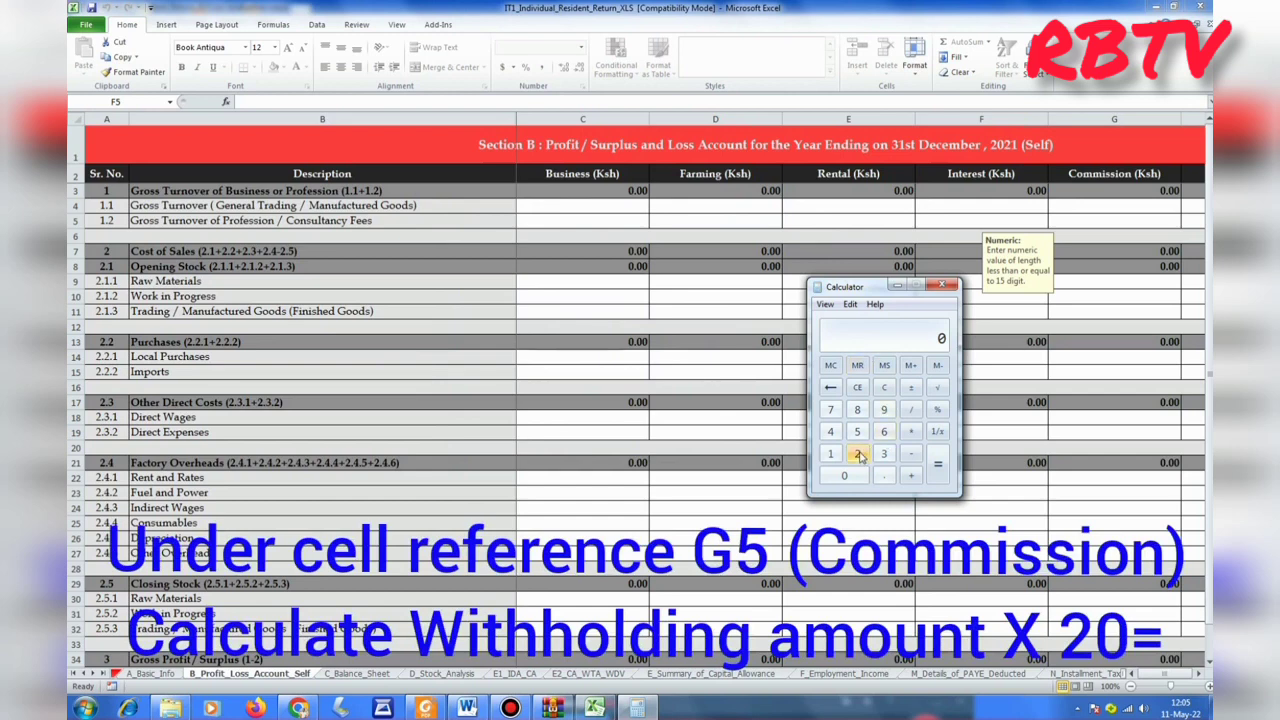
# Compute 2260 × 20 = 45200 in Calculator and return to Excel.
pyautogui.click(858, 455)
pyautogui.click(858, 455)
pyautogui.click(885, 432)
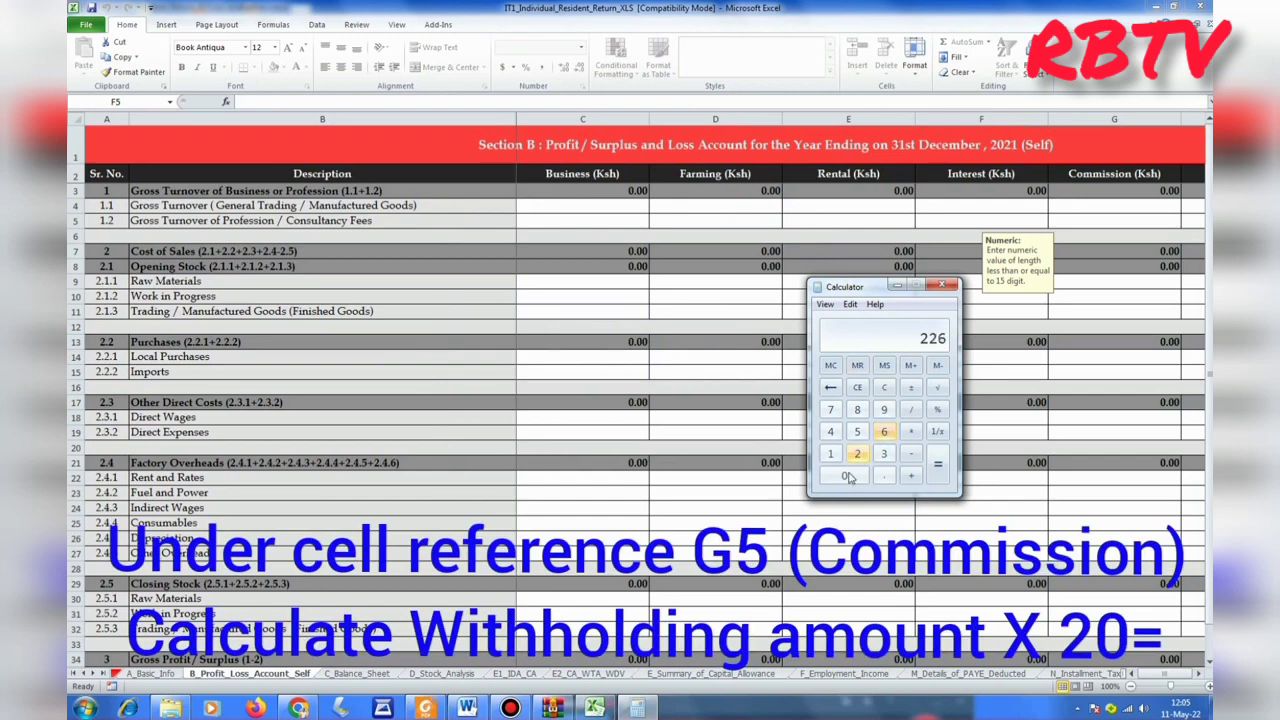
pyautogui.click(844, 476)
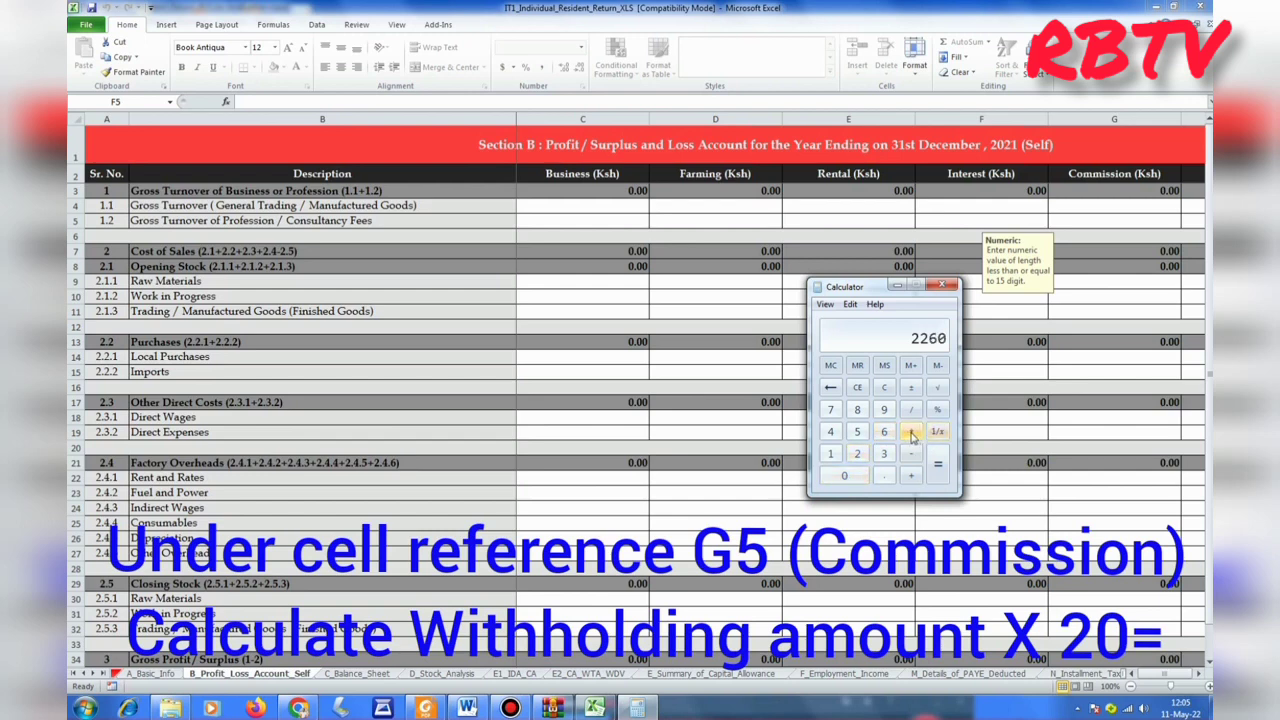
pyautogui.click(911, 433)
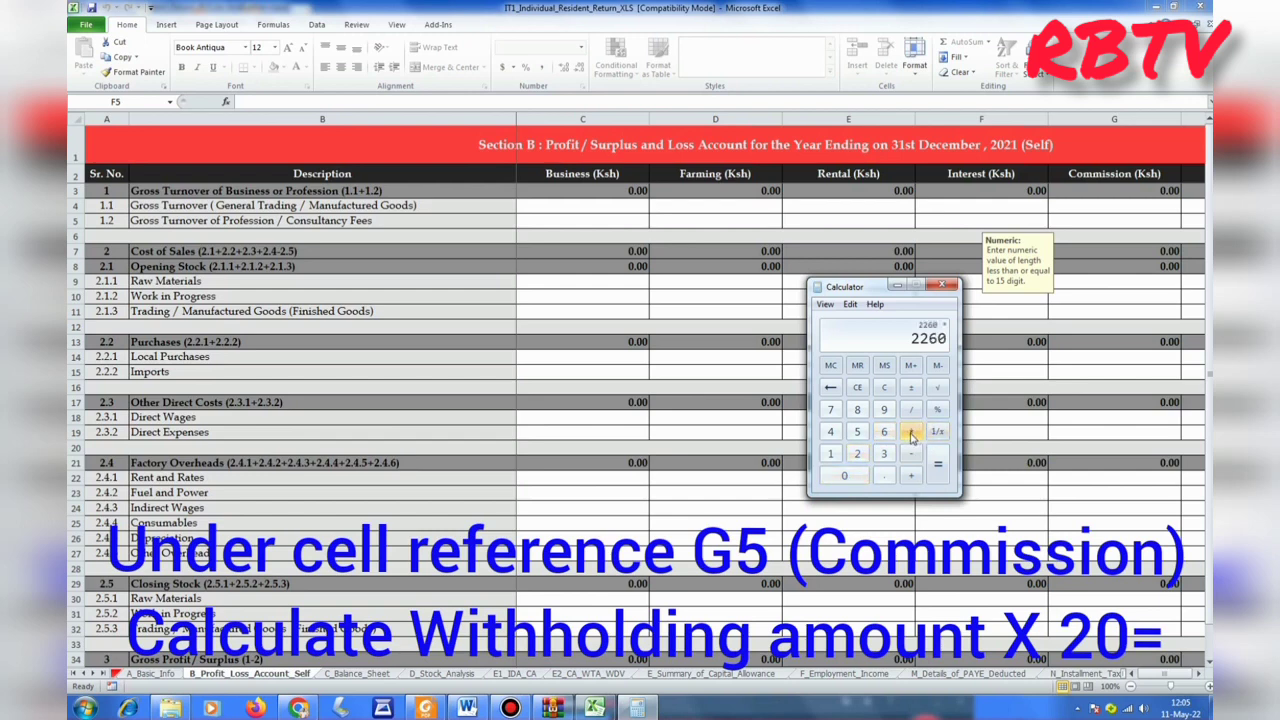
pyautogui.click(857, 454)
pyautogui.click(844, 476)
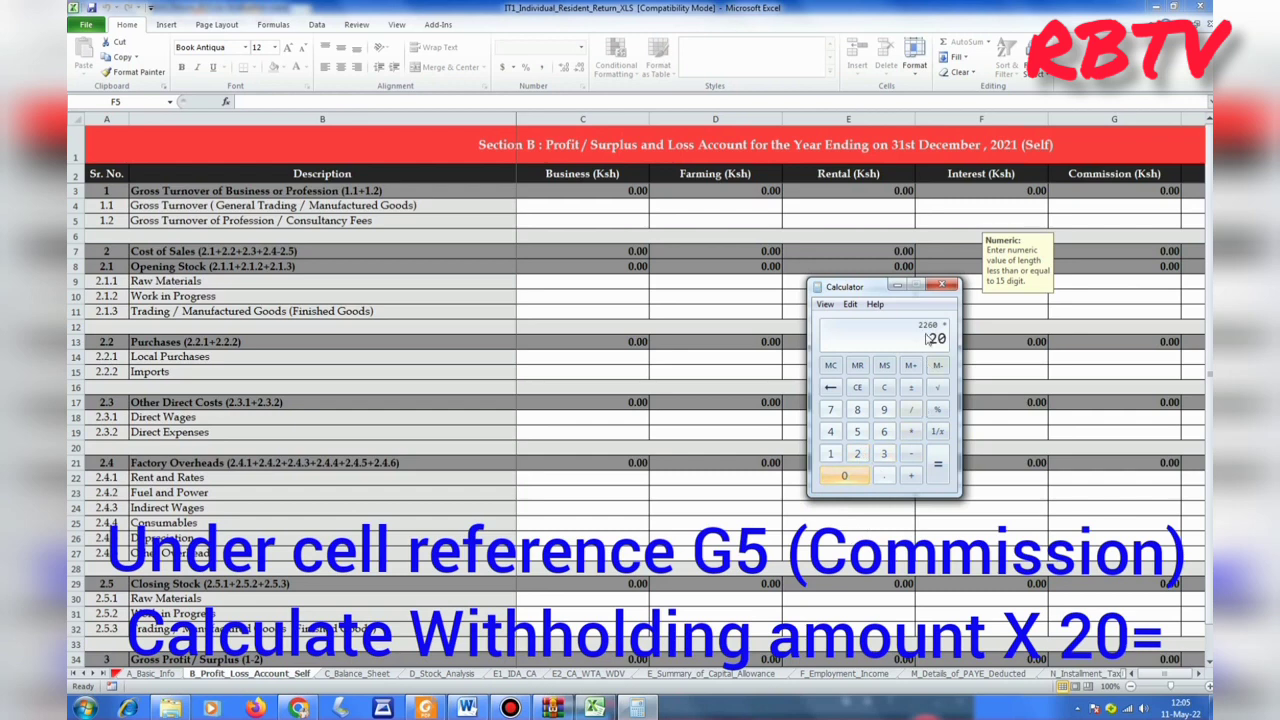
pyautogui.click(937, 470)
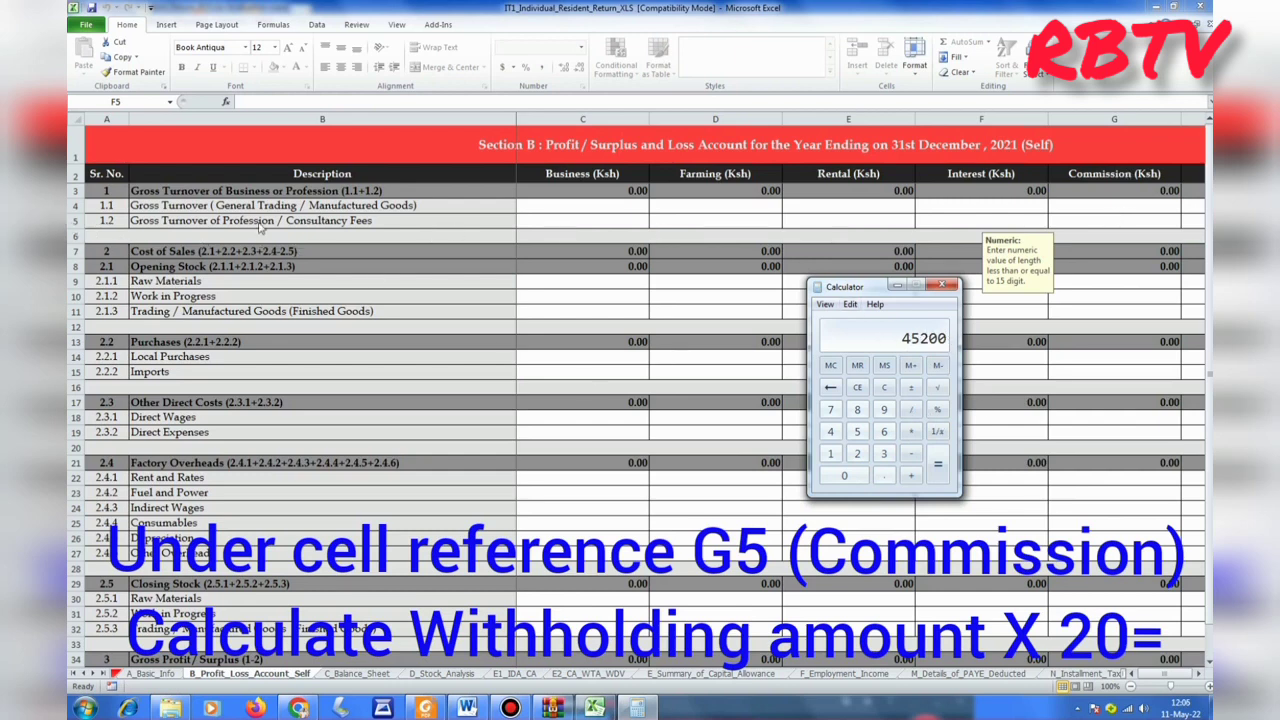
pyautogui.hotkey('alt', 'Tab')
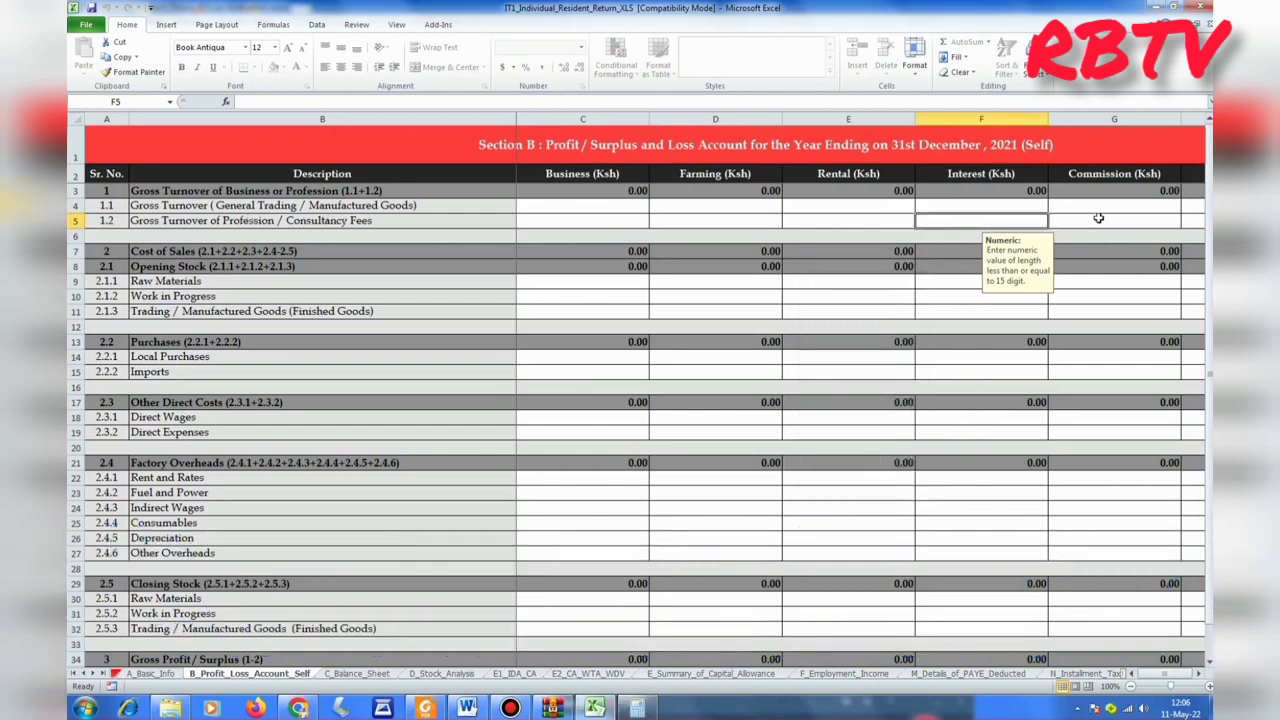
# Enter 45200 as commission turnover from profession in G5.
pyautogui.click(1098, 218)
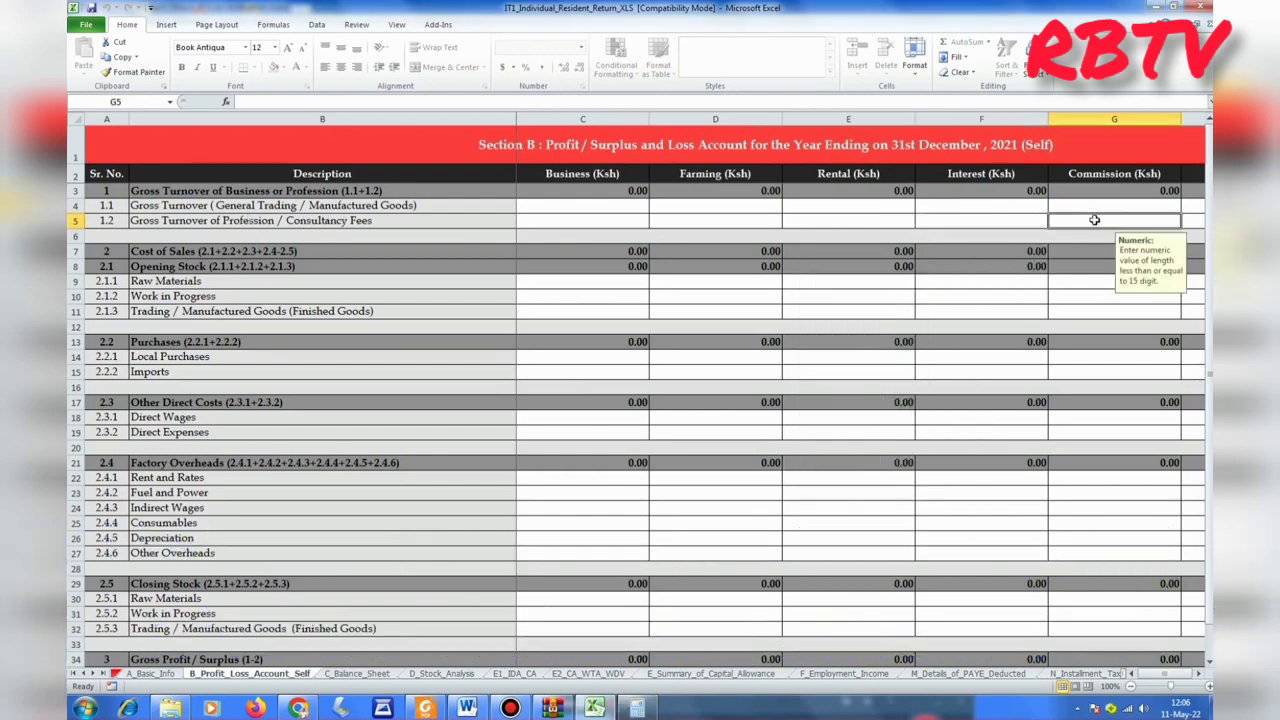
pyautogui.write('452')
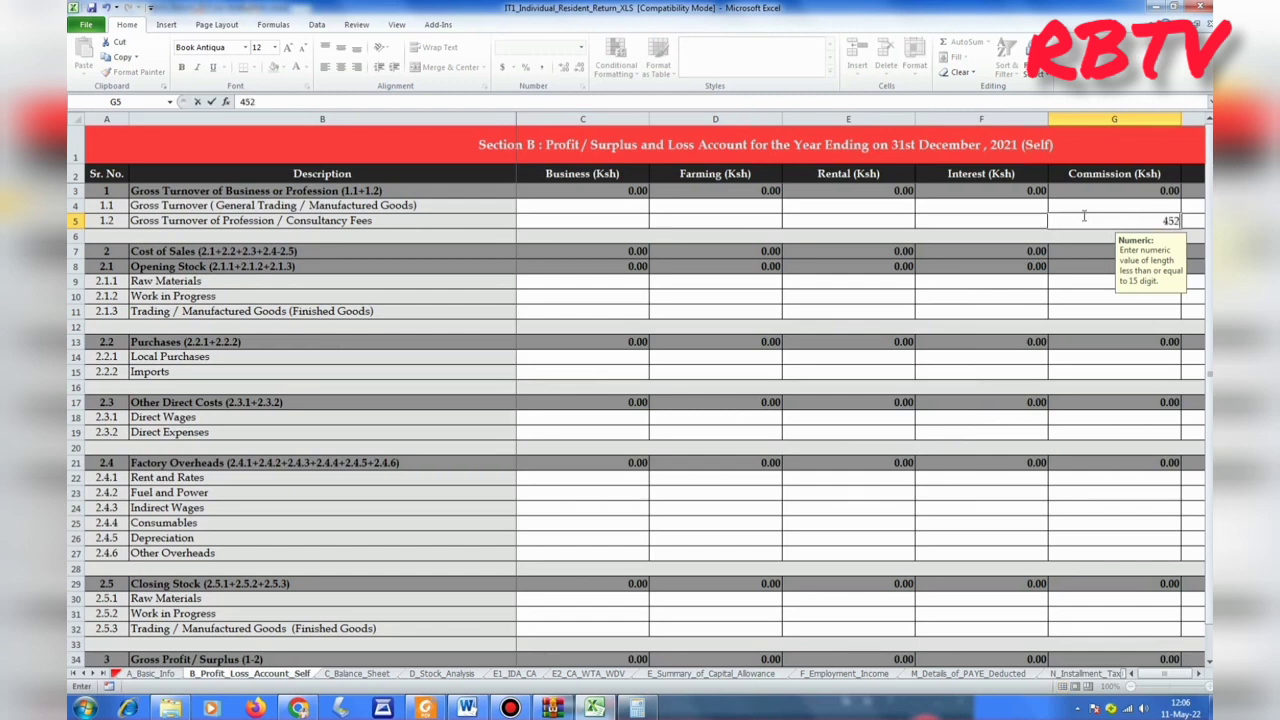
pyautogui.write('00')
pyautogui.press('Return')
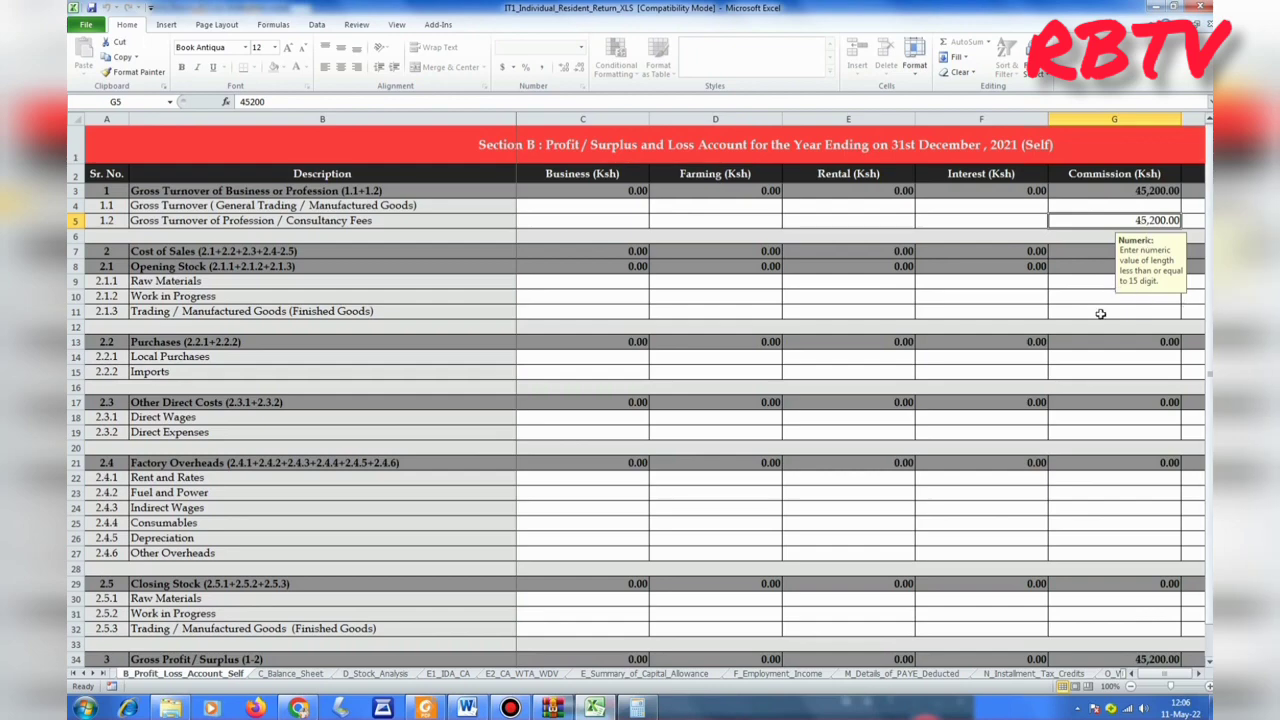
# Highlight the Legal Expenses row and Commission column in Operating Expenses.
pyautogui.scroll(-4, 1100, 314)
pyautogui.moveTo(1210, 160); pyautogui.dragTo(1185, 318)
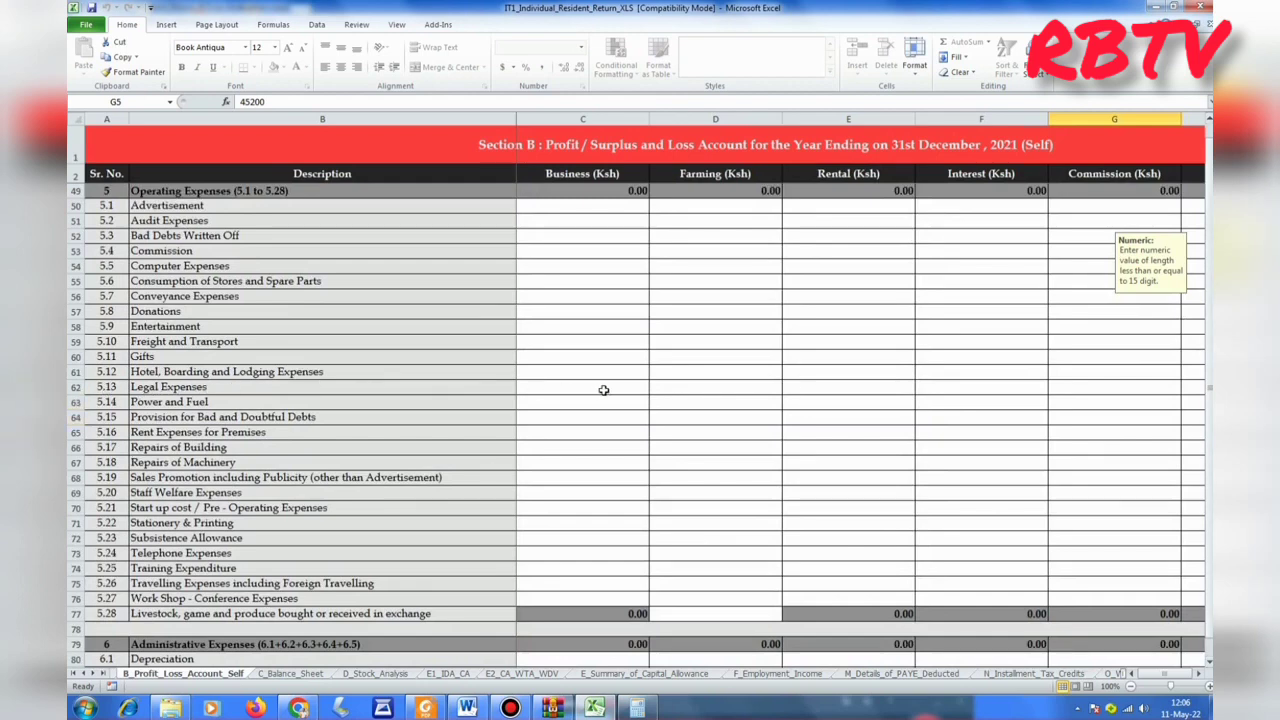
pyautogui.moveTo(562, 387); pyautogui.dragTo(1089, 387)
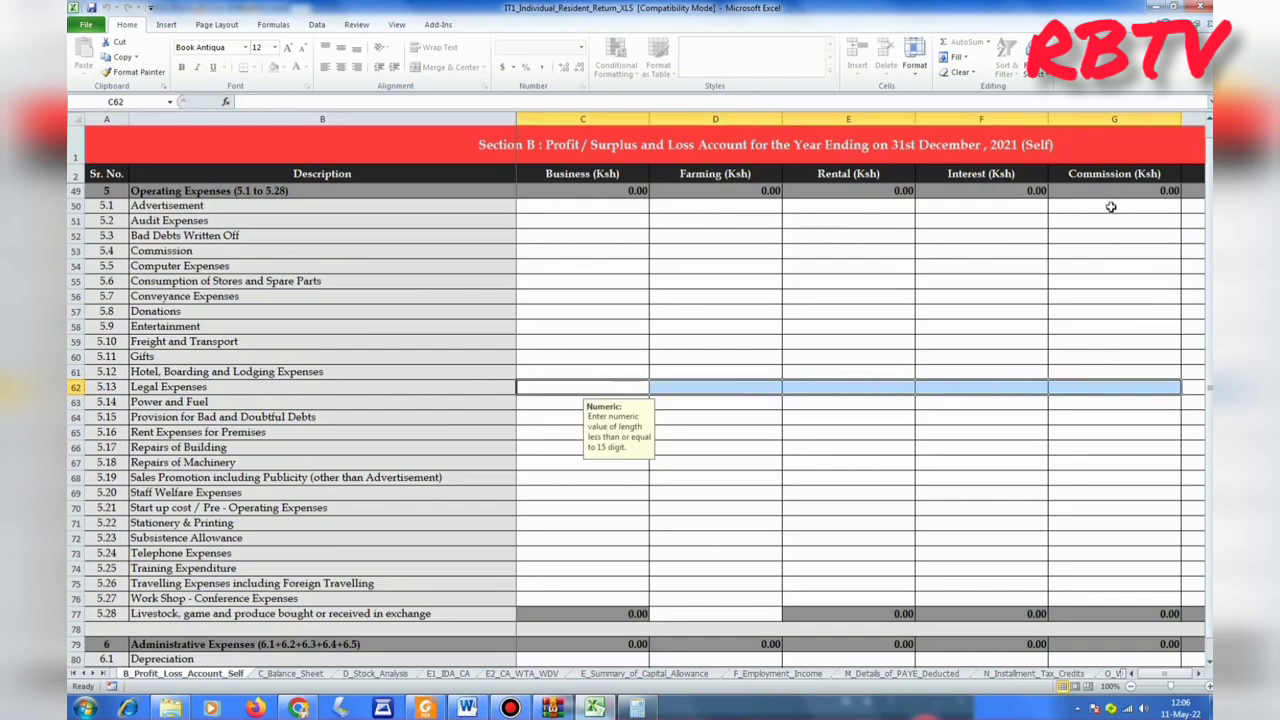
pyautogui.moveTo(1110, 207); pyautogui.dragTo(1097, 374)
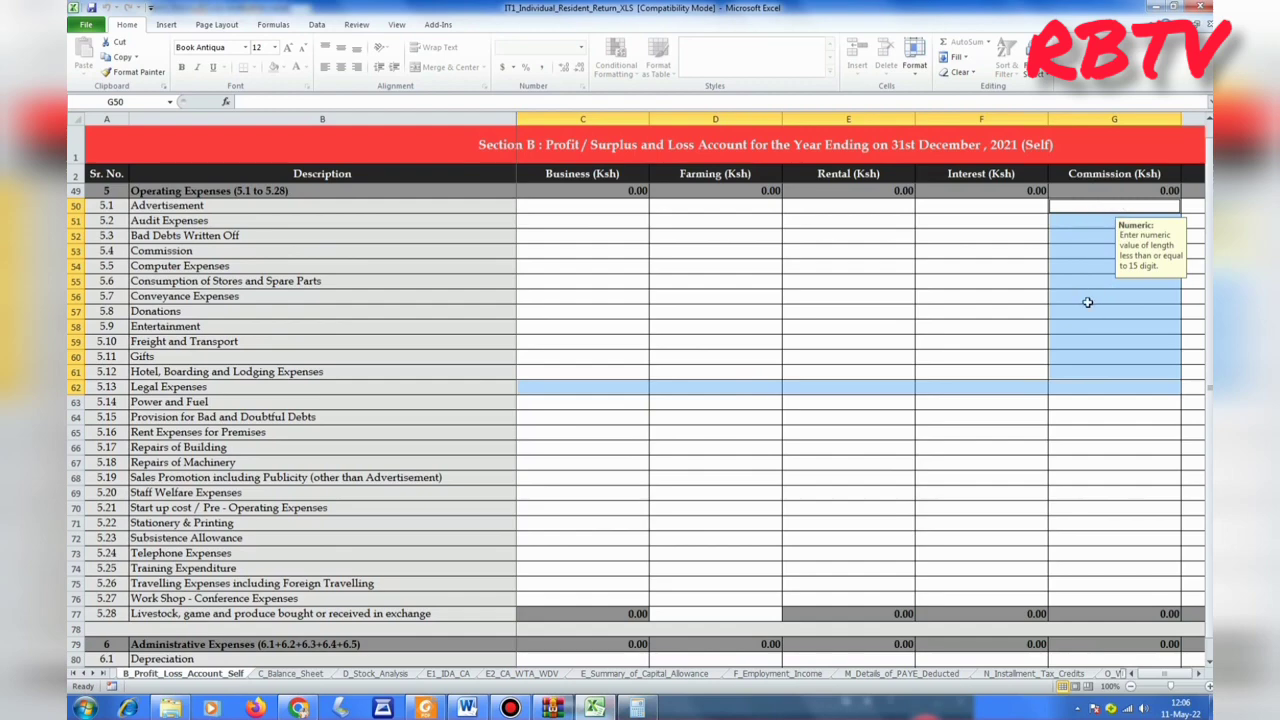
# Select G62 for commission legal expenses and restore Calculator holding 45200.
pyautogui.click(1101, 388)
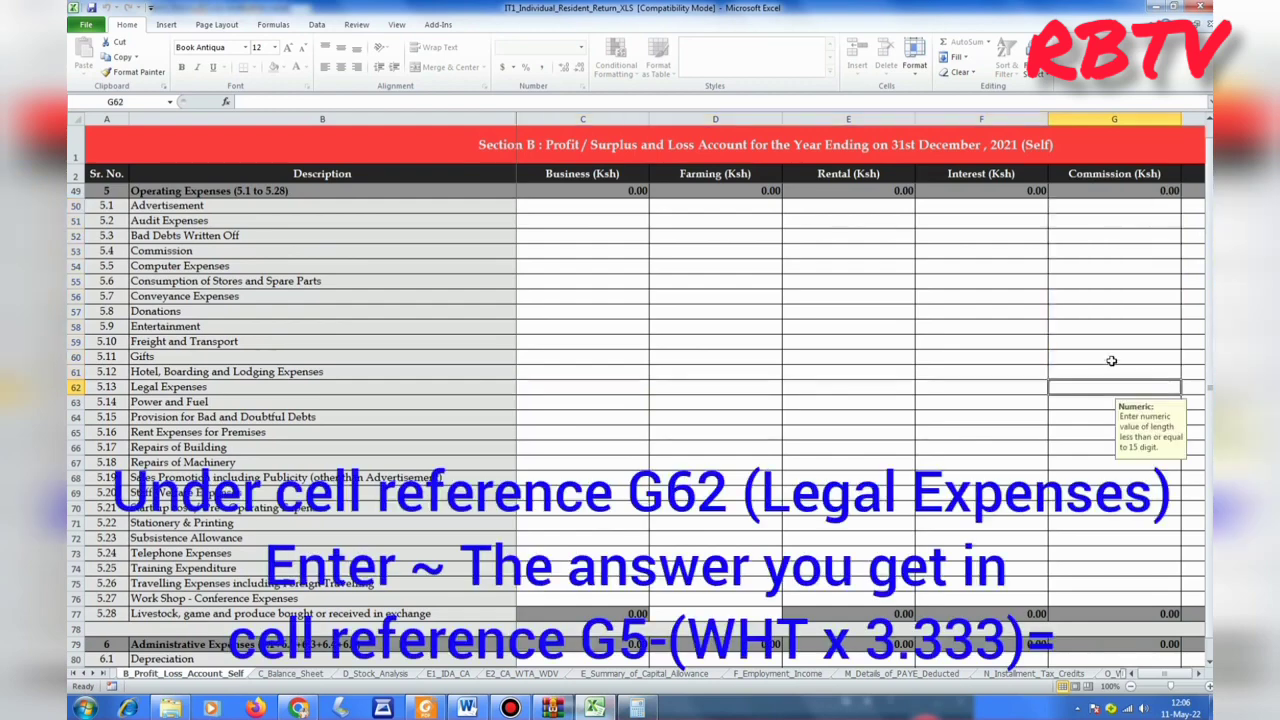
pyautogui.scroll(15, 1105, 370)
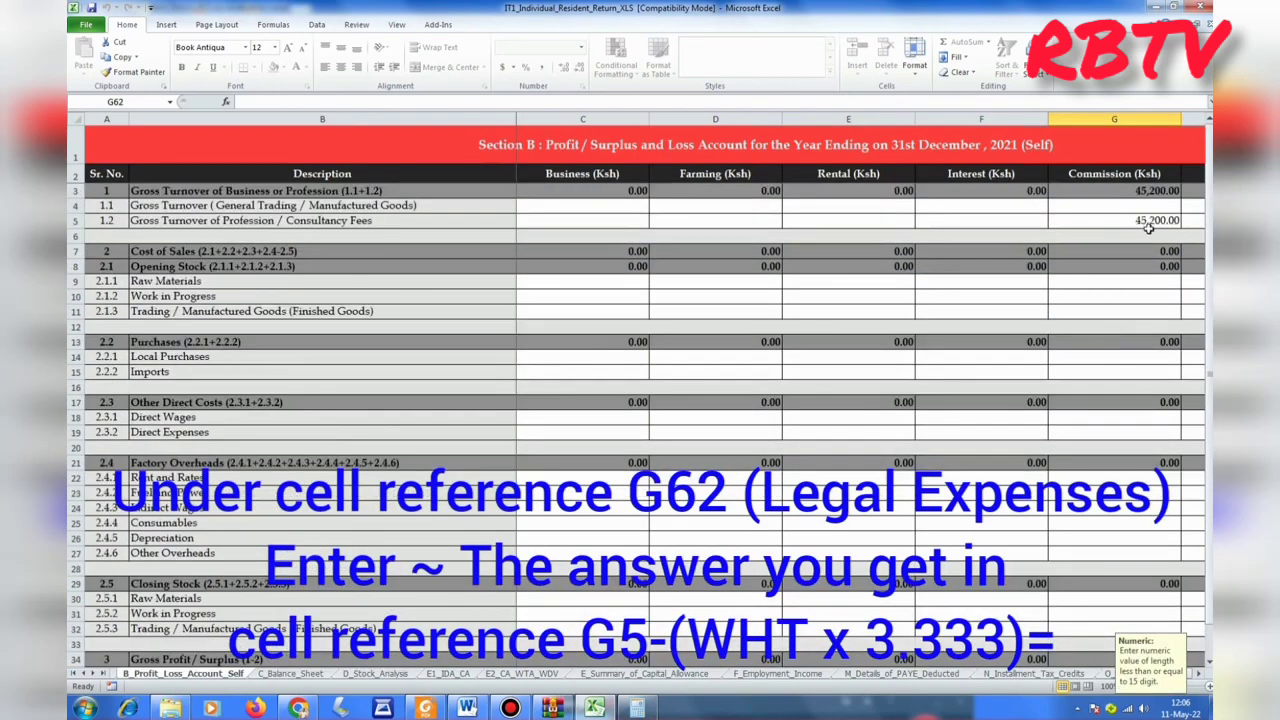
pyautogui.scroll(-12, 1130, 240)
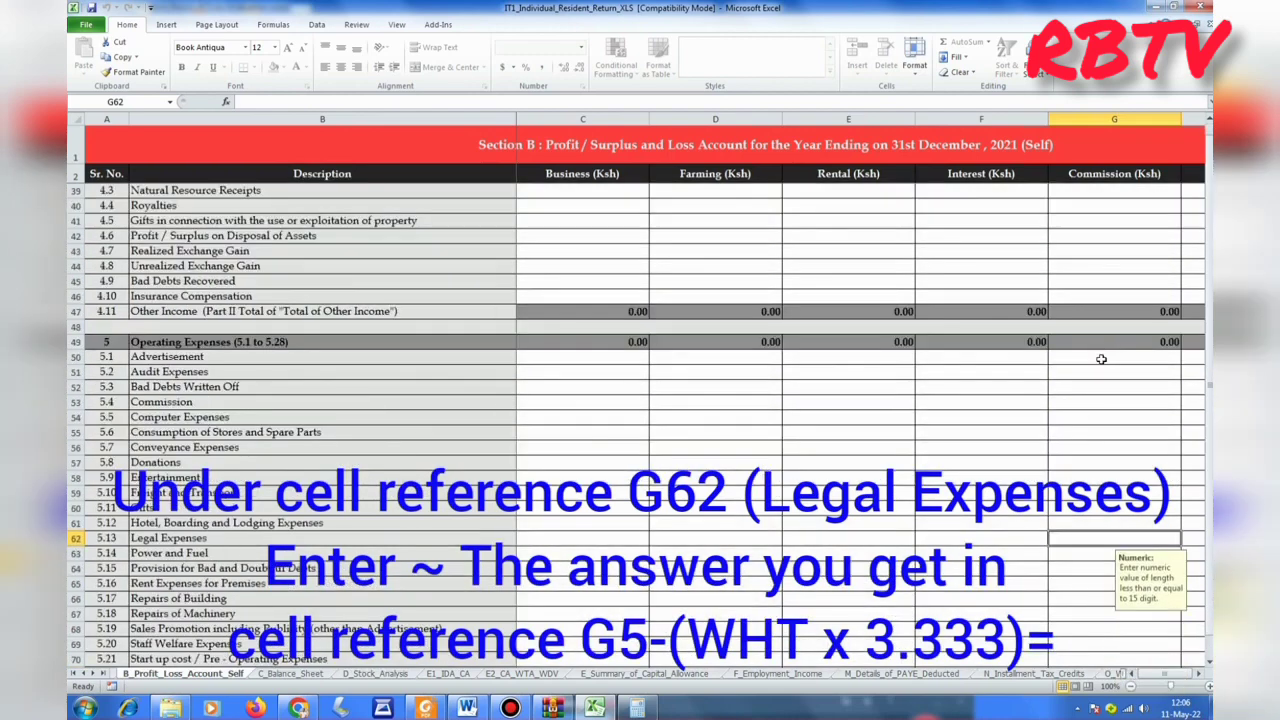
pyautogui.scroll(-2, 1100, 360)
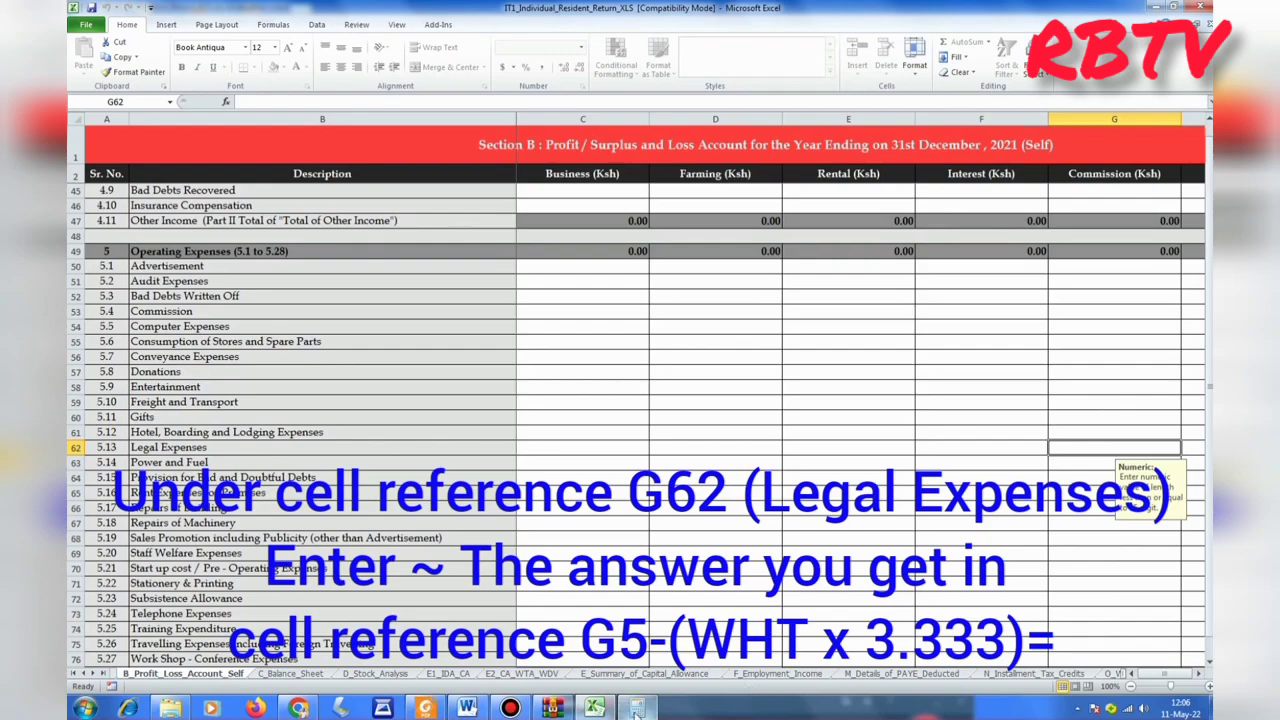
pyautogui.moveTo(637, 707)
pyautogui.click(633, 647)
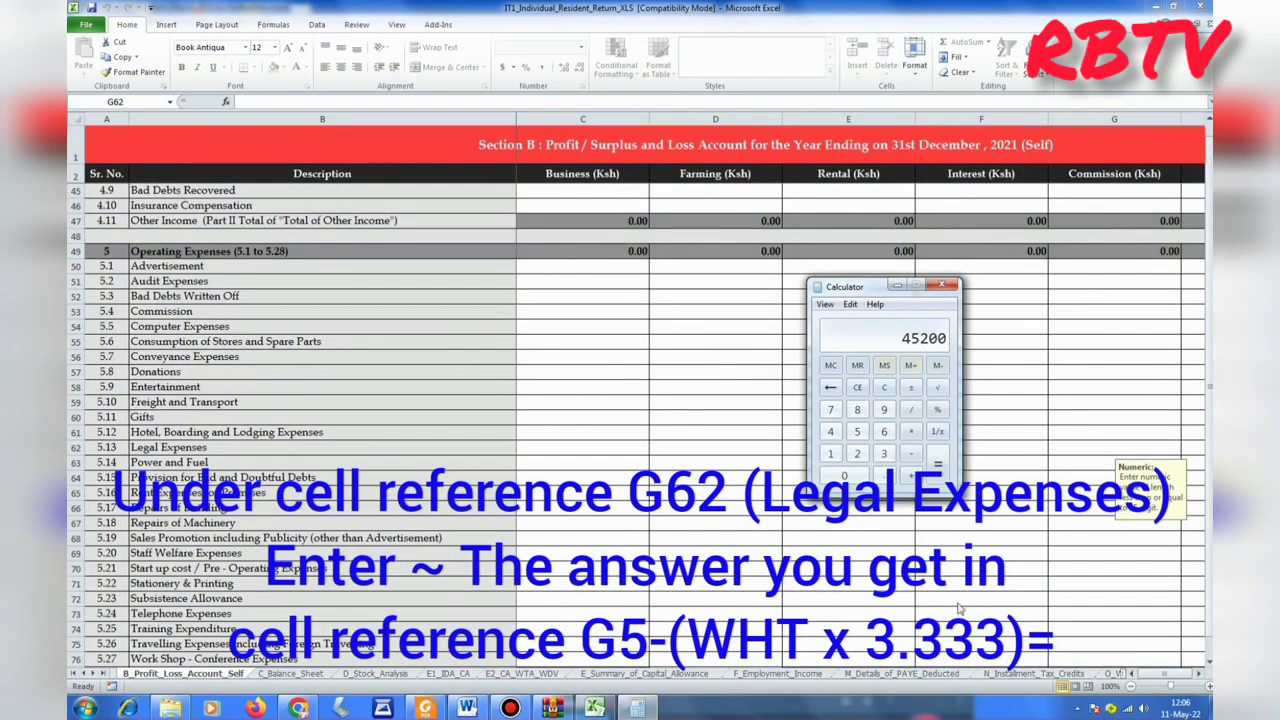
# Enter 45200 − (2260 × 3.333 into Calculator.
pyautogui.click(911, 456)
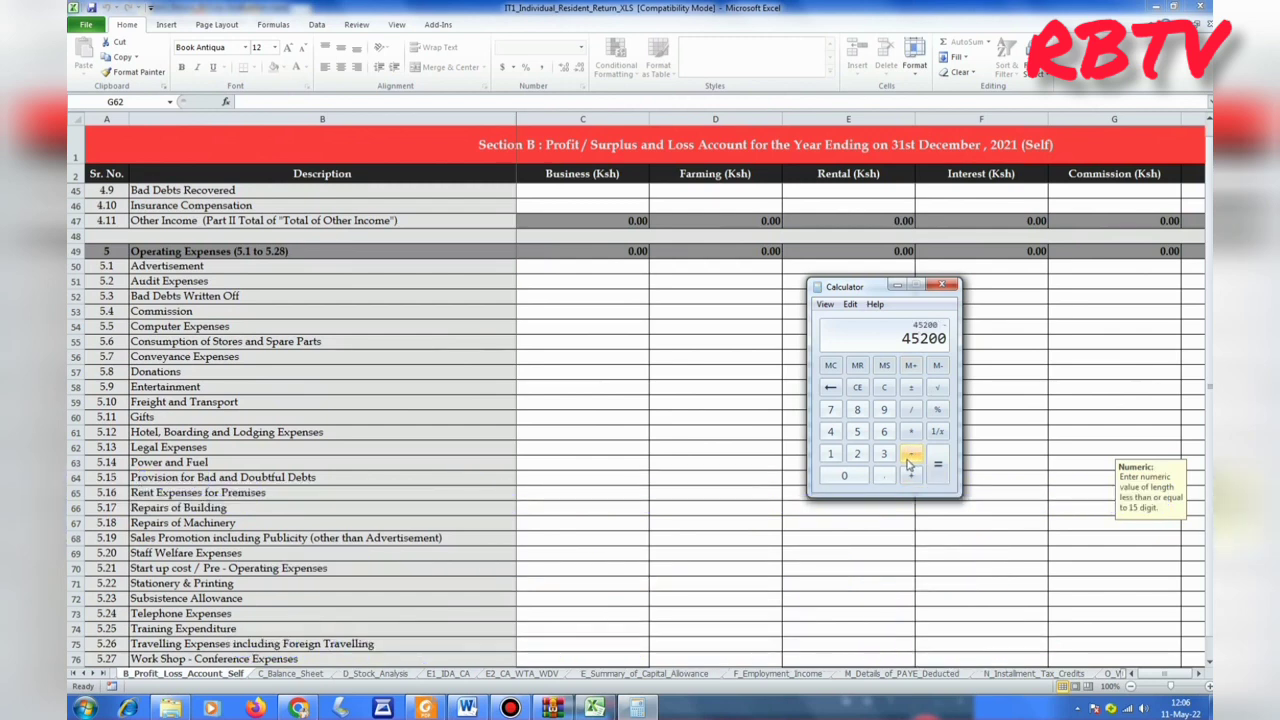
pyautogui.hotkey('shift', '9')
pyautogui.press('0')
pyautogui.click(910, 431)
pyautogui.click(884, 453)
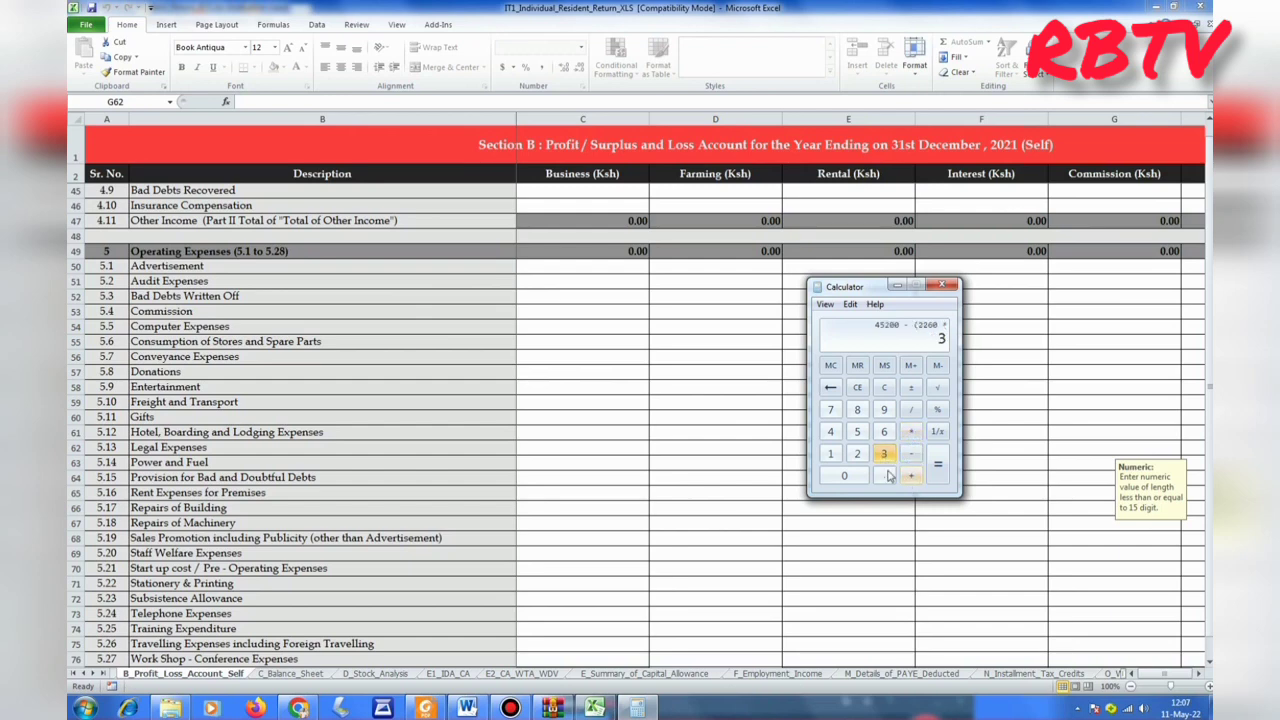
pyautogui.click(884, 475)
pyautogui.click(884, 453)
pyautogui.click(884, 455)
pyautogui.click(884, 455)
# Close the bracket, evaluate to 37667.42, and return to Excel.
pyautogui.hotkey('shift', '0')
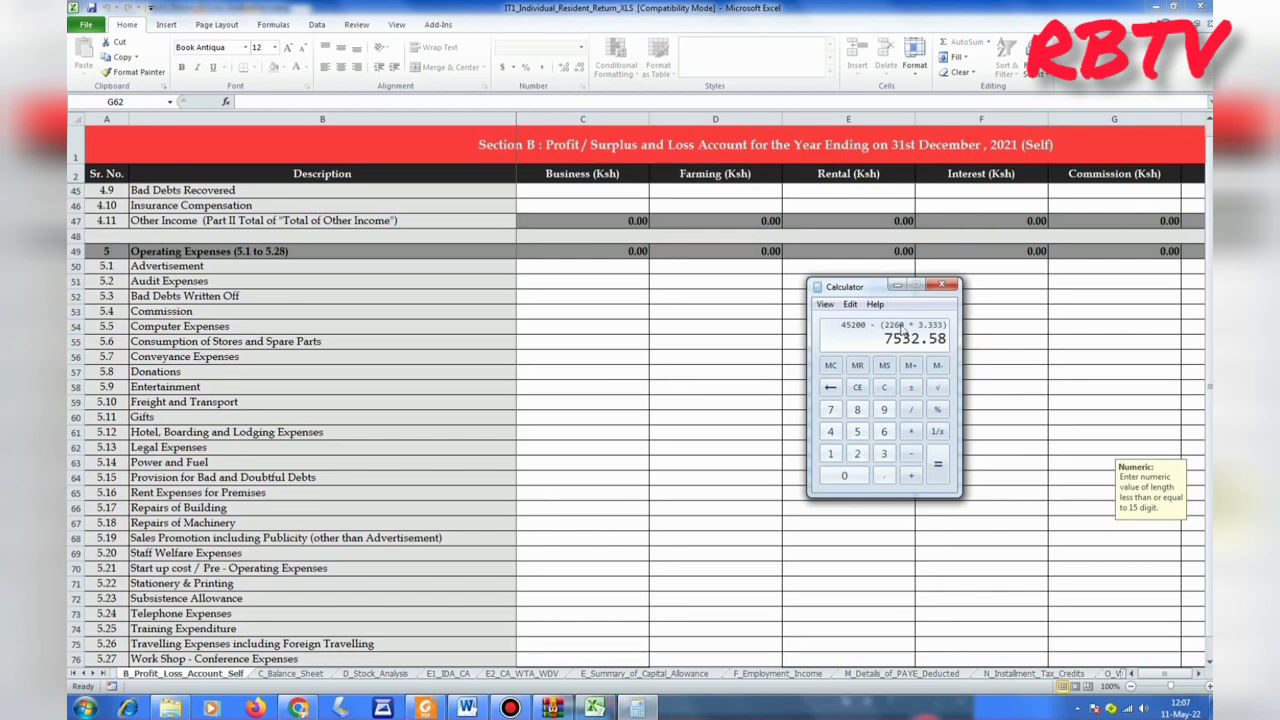
pyautogui.moveTo(877, 290); pyautogui.dragTo(684, 304)
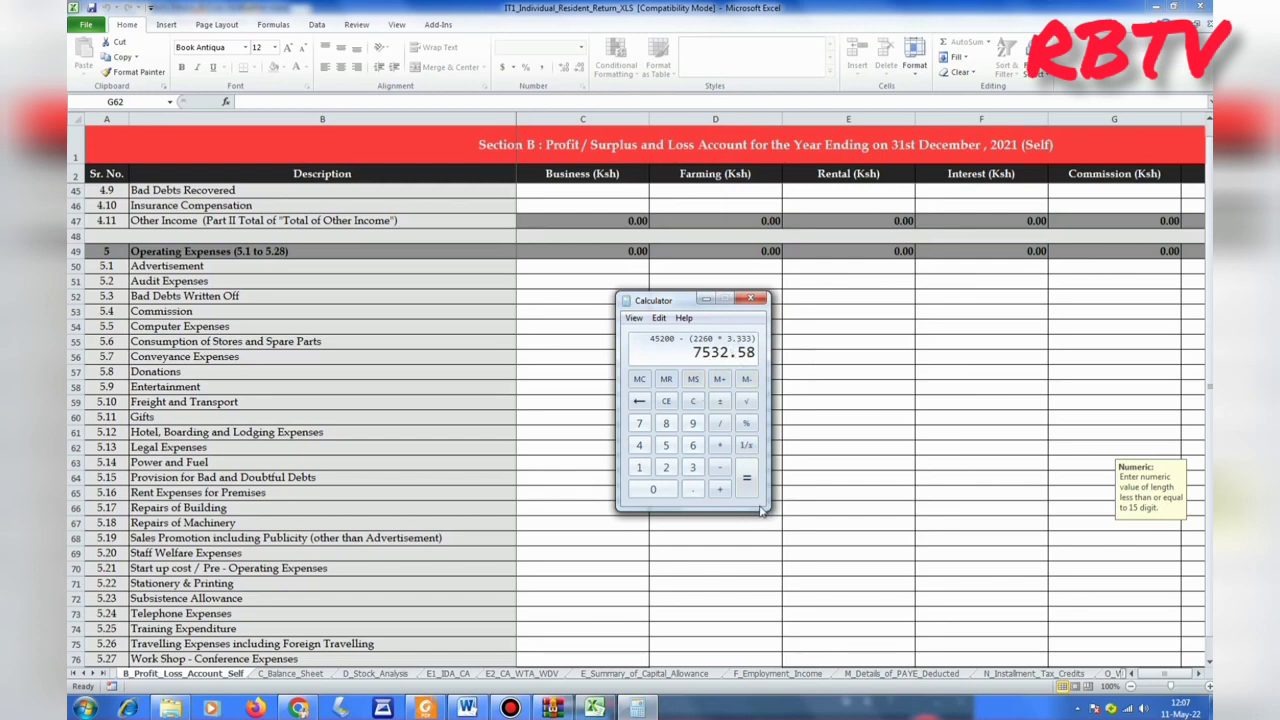
pyautogui.click(747, 478)
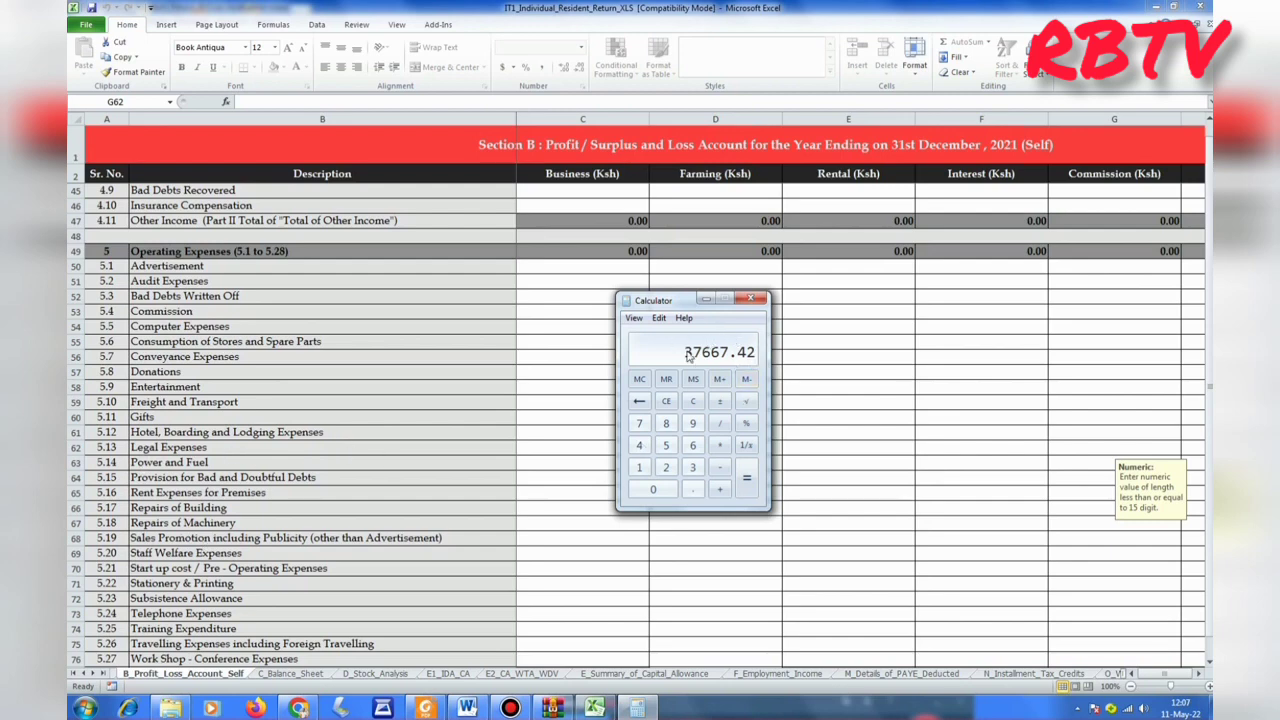
pyautogui.hotkey('alt', 'Tab')
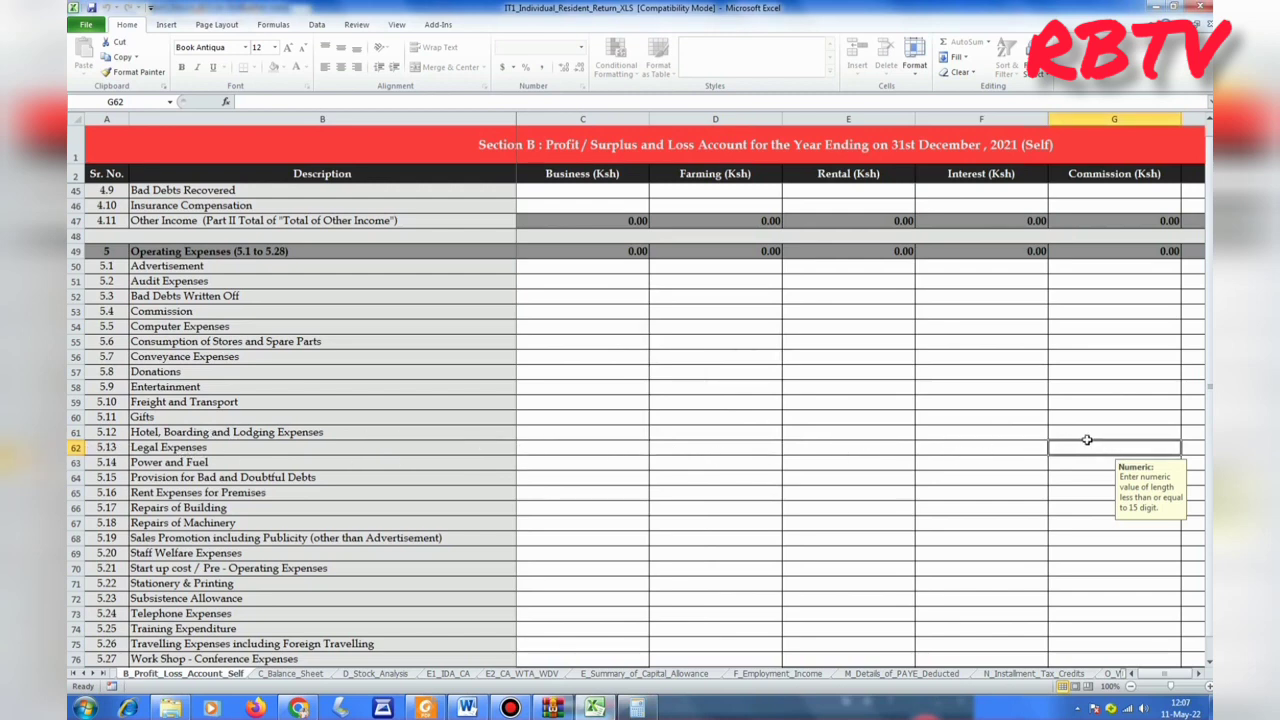
# Enter 37667.42 in G62 and advance to the C_Balance_Sheet sheet.
pyautogui.write('37667')
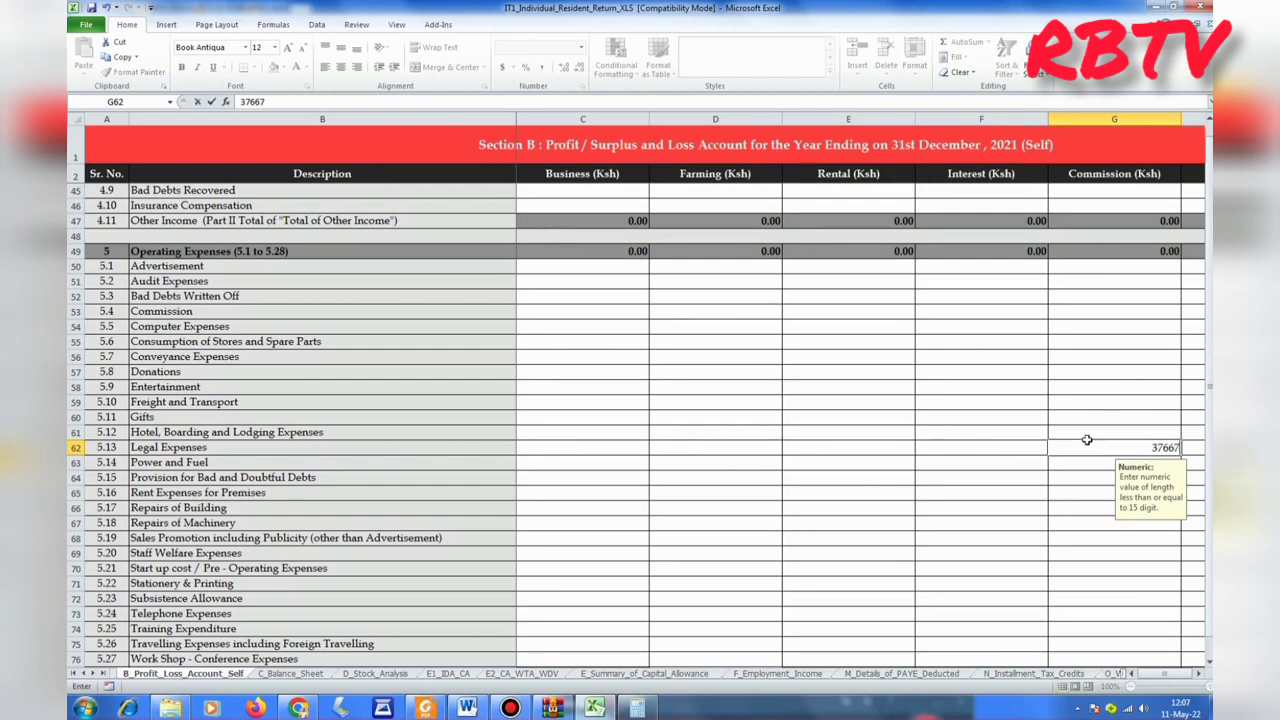
pyautogui.write('.42')
pyautogui.click(1027, 507)
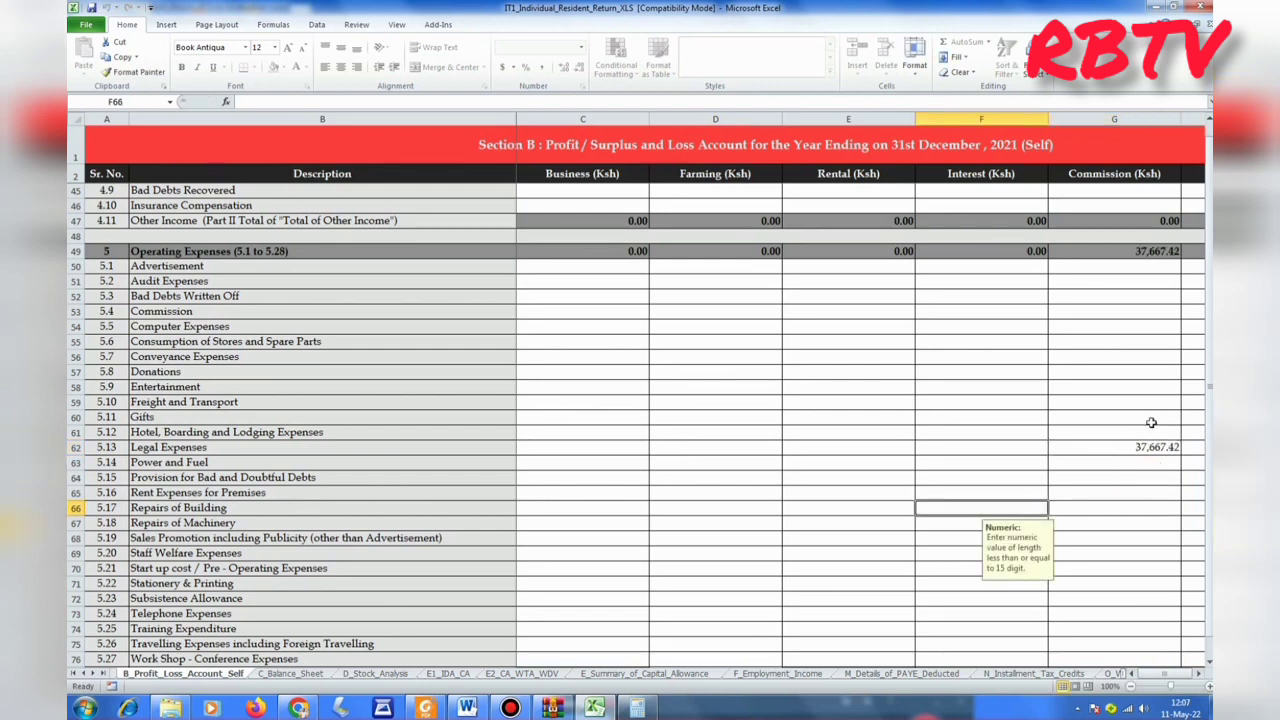
pyautogui.scroll(-15, 894, 460)
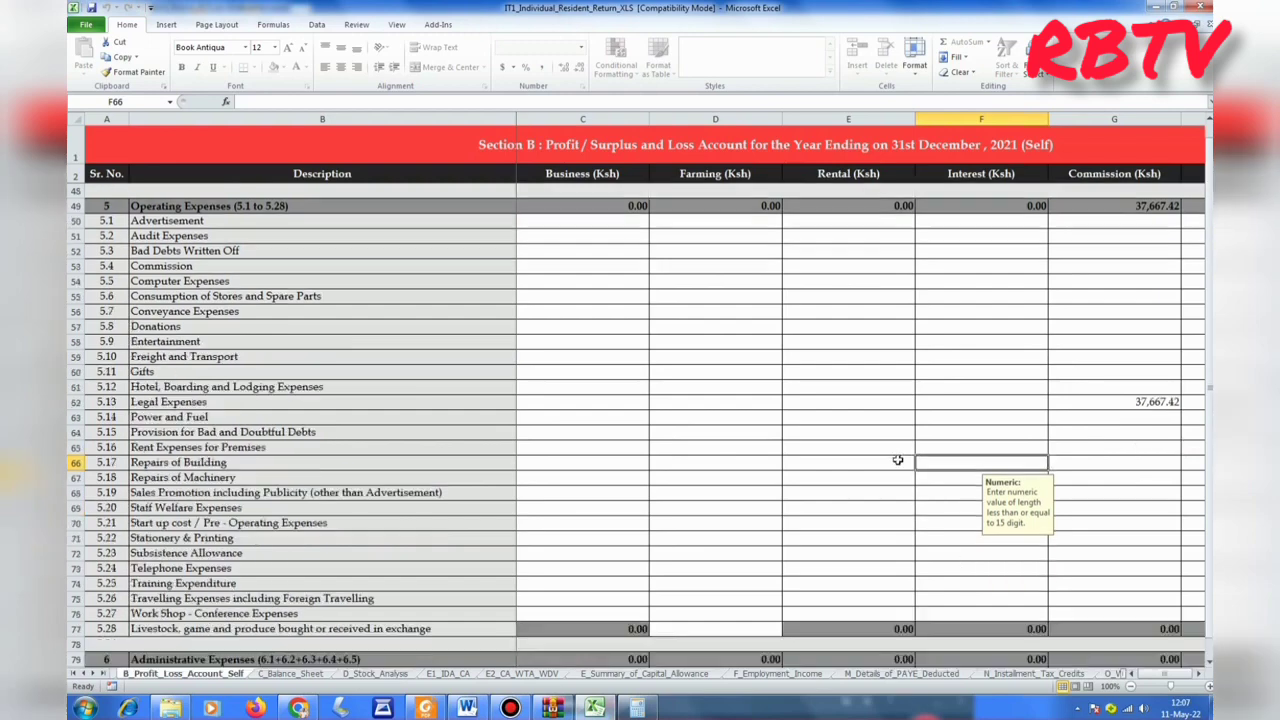
pyautogui.scroll(-10, 742, 507)
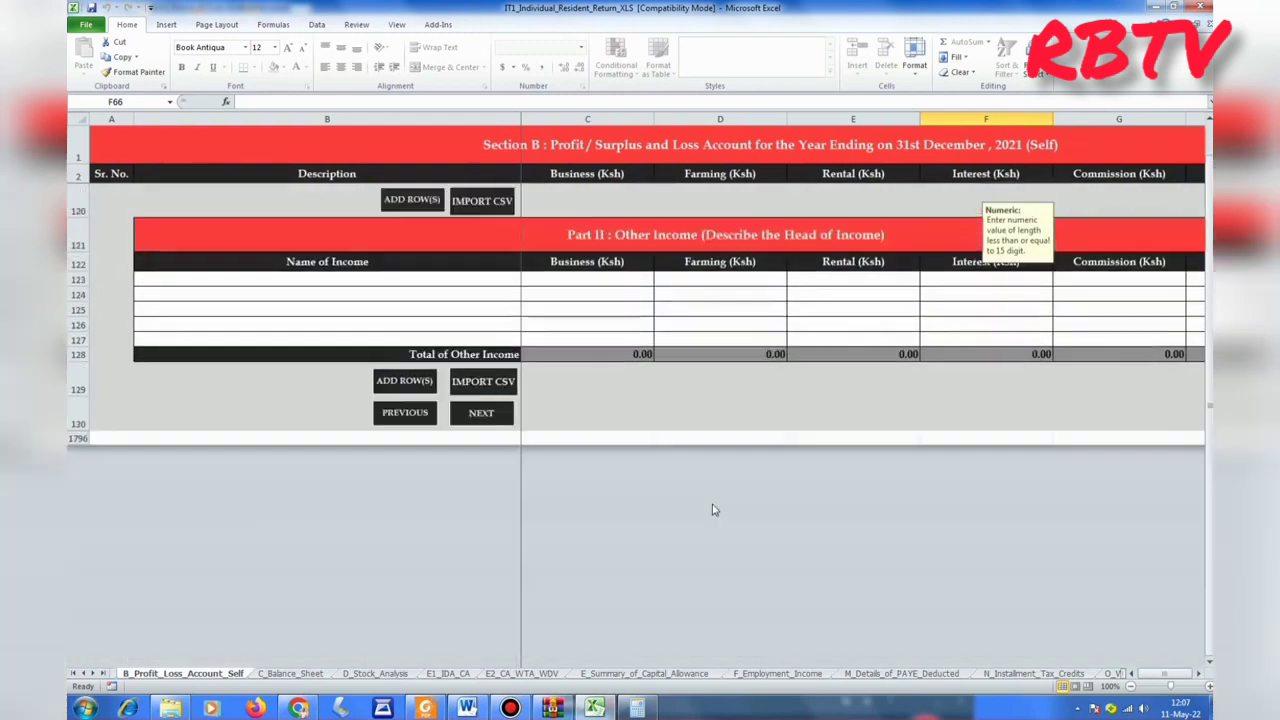
pyautogui.scroll(2, 689, 506)
pyautogui.scroll(1, 679, 484)
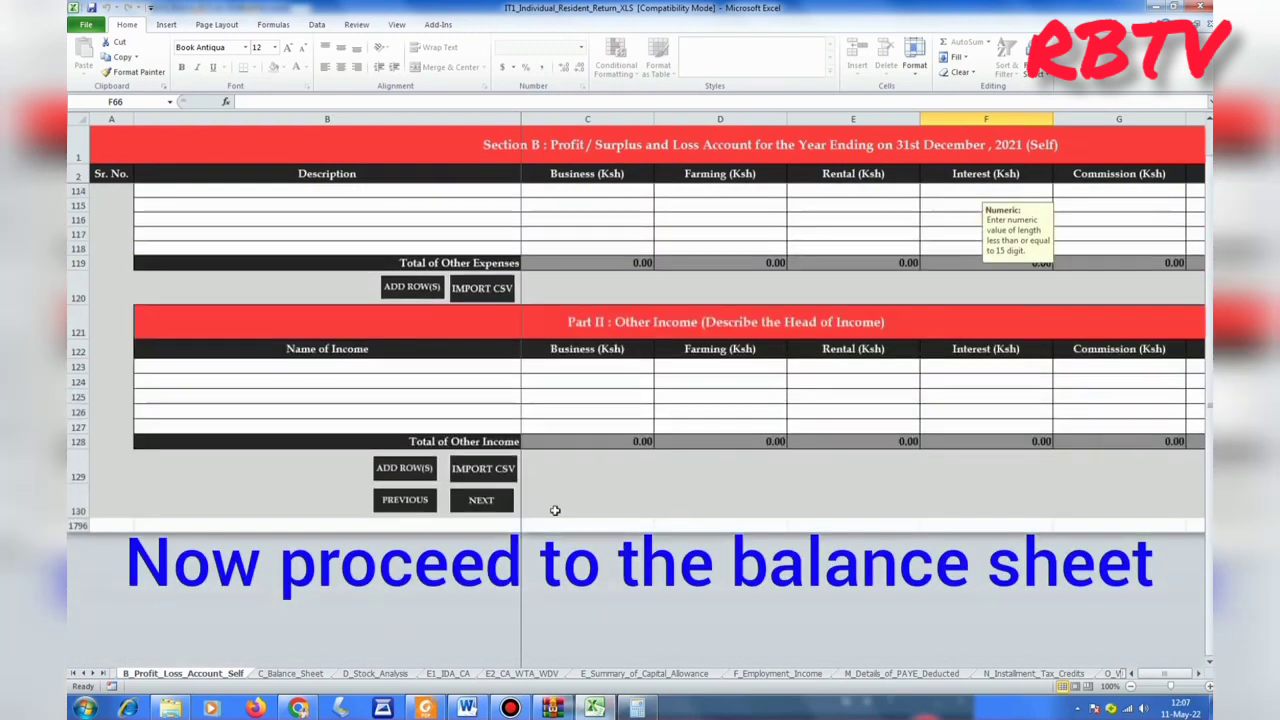
pyautogui.click(476, 503)
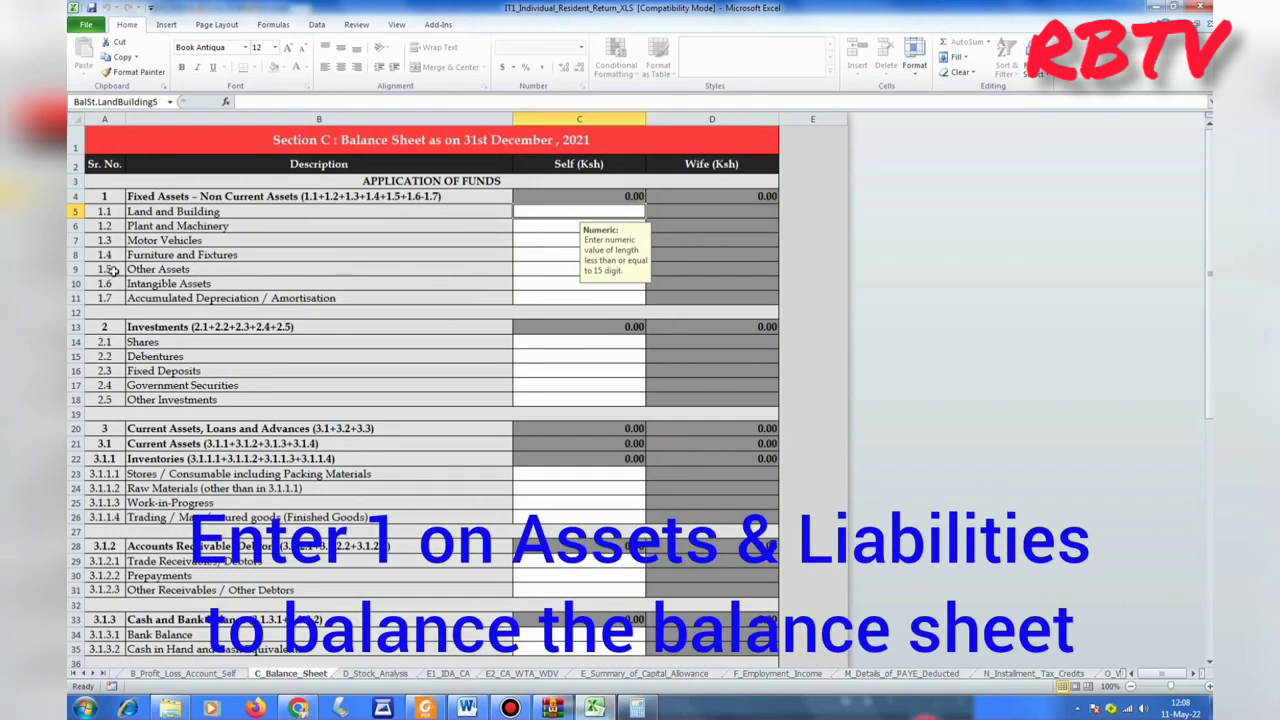
# Enter 1 as Other Assets on the balance sheet.
pyautogui.click(530, 268)
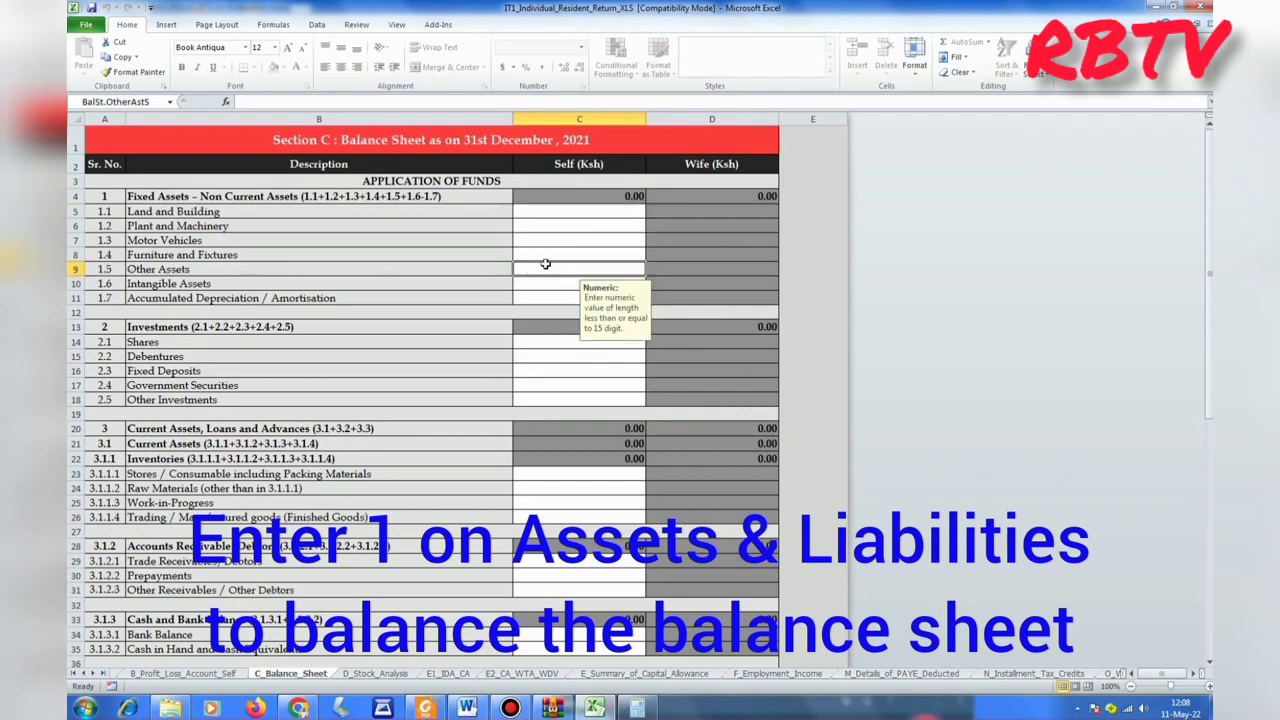
pyautogui.write('1')
pyautogui.click(640, 268)
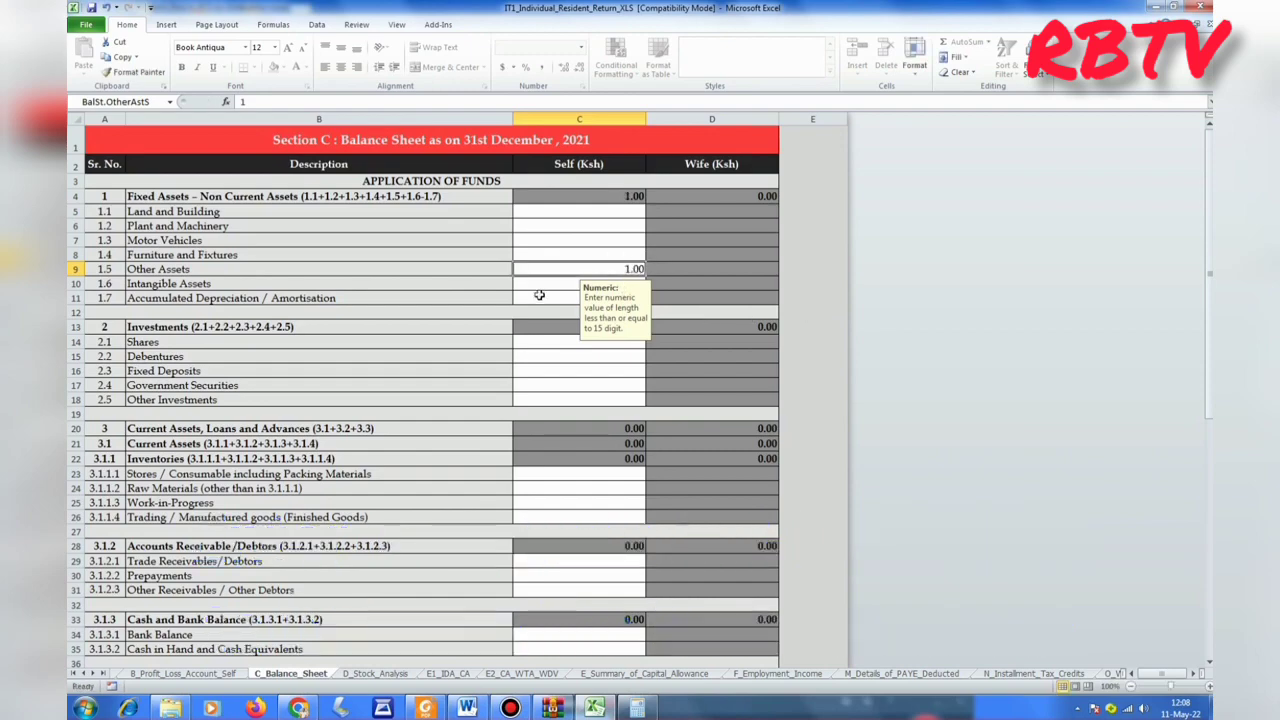
pyautogui.scroll(-5, 357, 303)
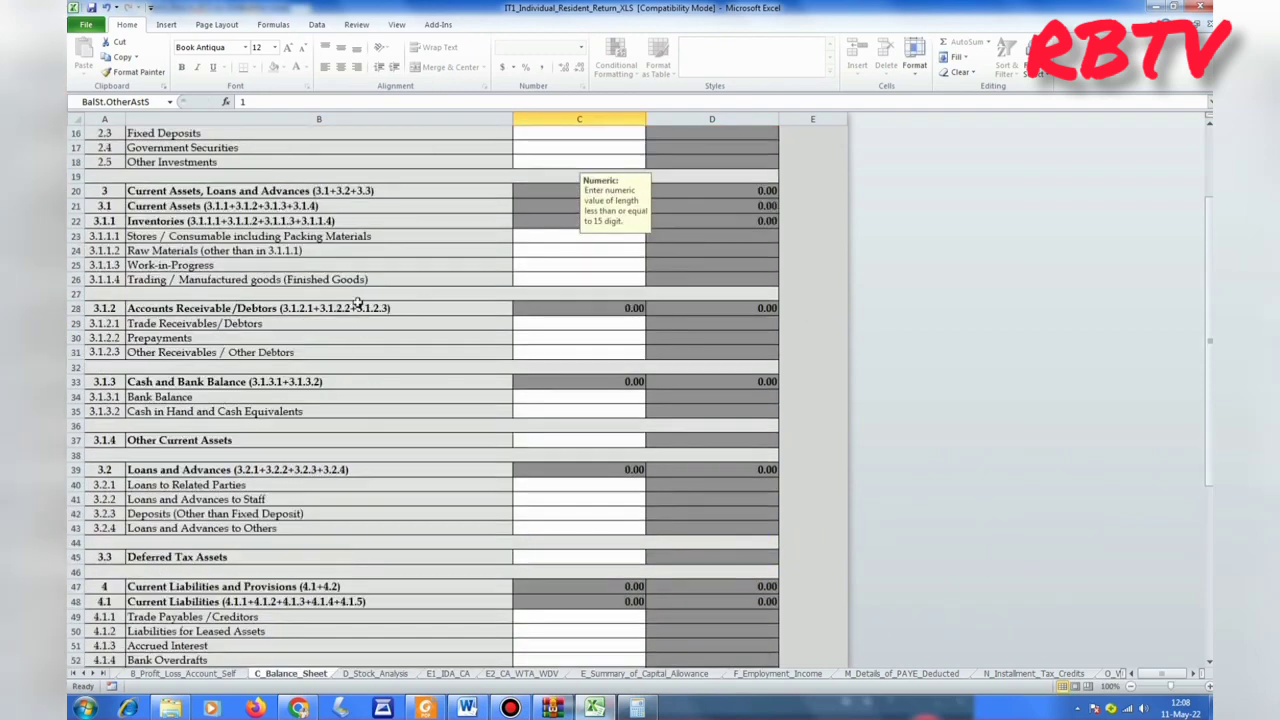
pyautogui.scroll(-9, 357, 303)
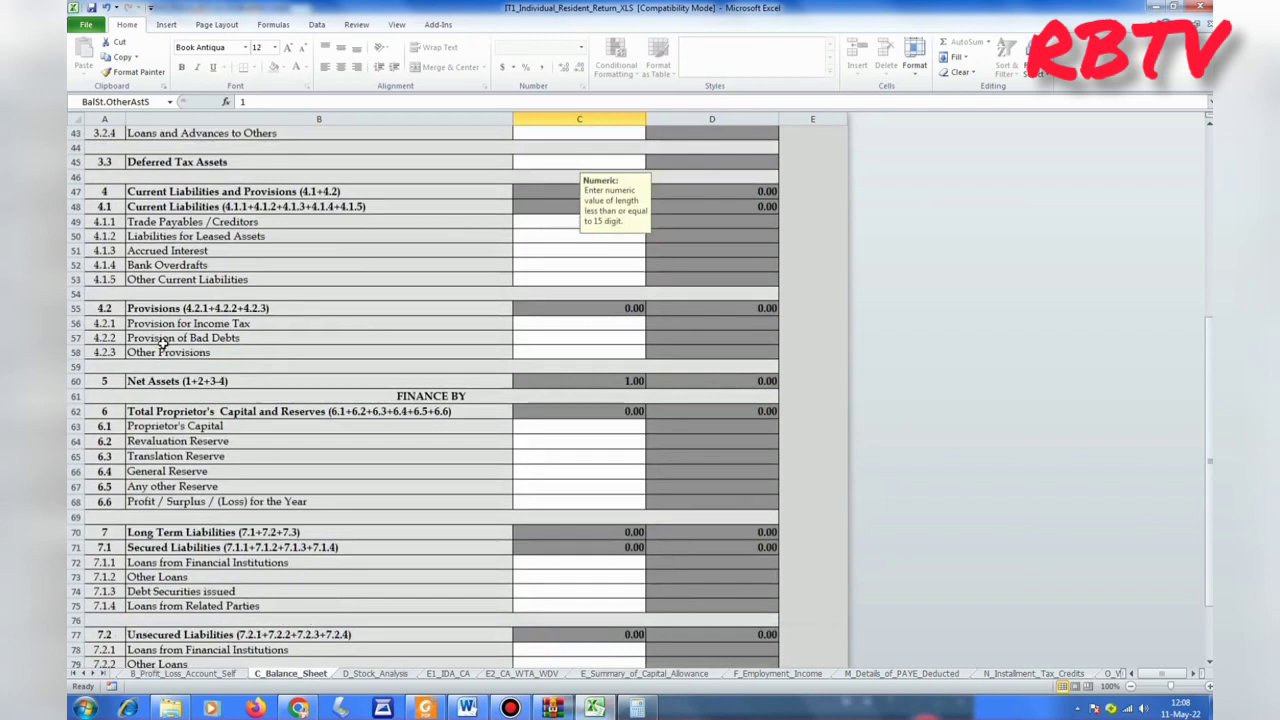
pyautogui.scroll(-4, 163, 342)
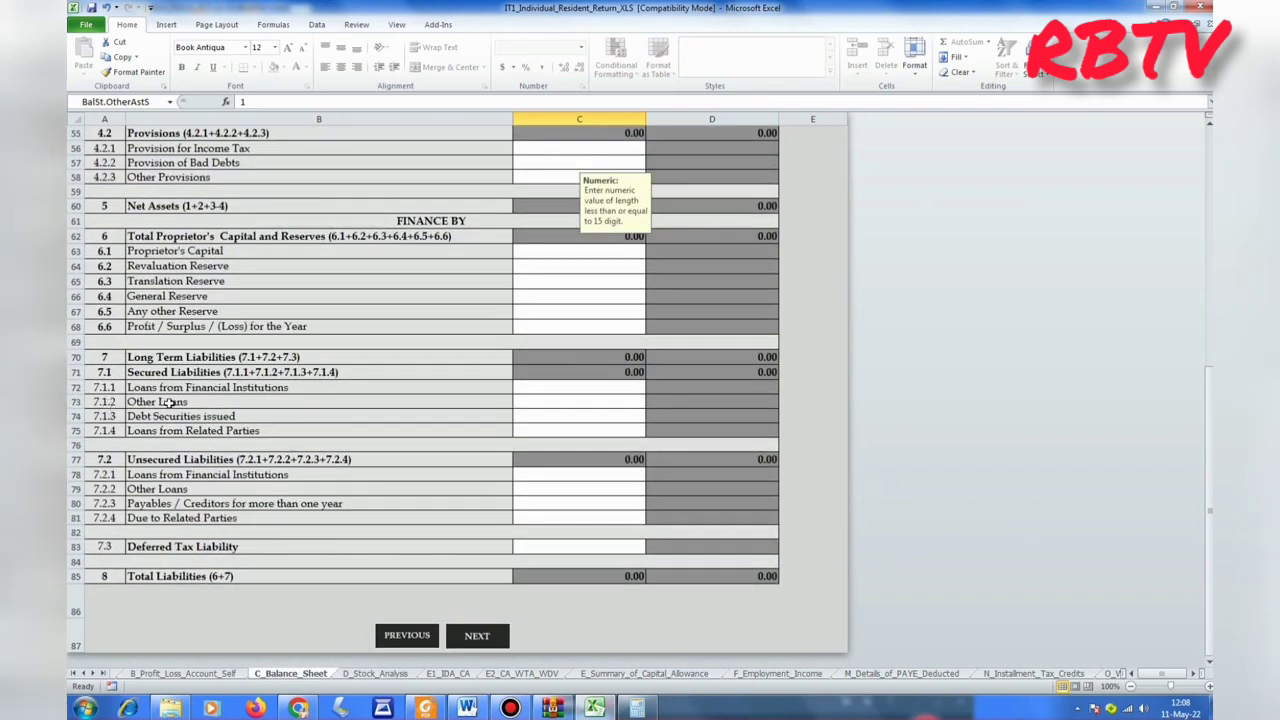
# Enter 1 as Other Loans for self and advance to D_Stock_Analysis.
pyautogui.click(565, 402)
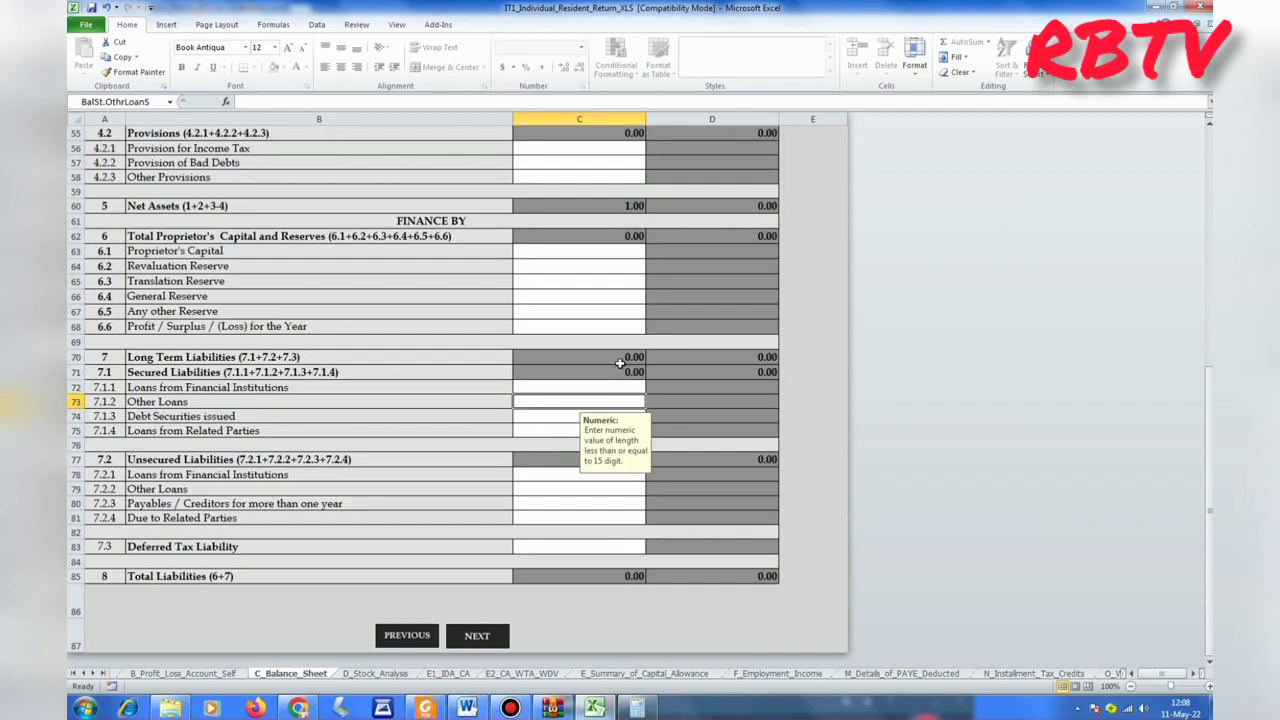
pyautogui.write('1')
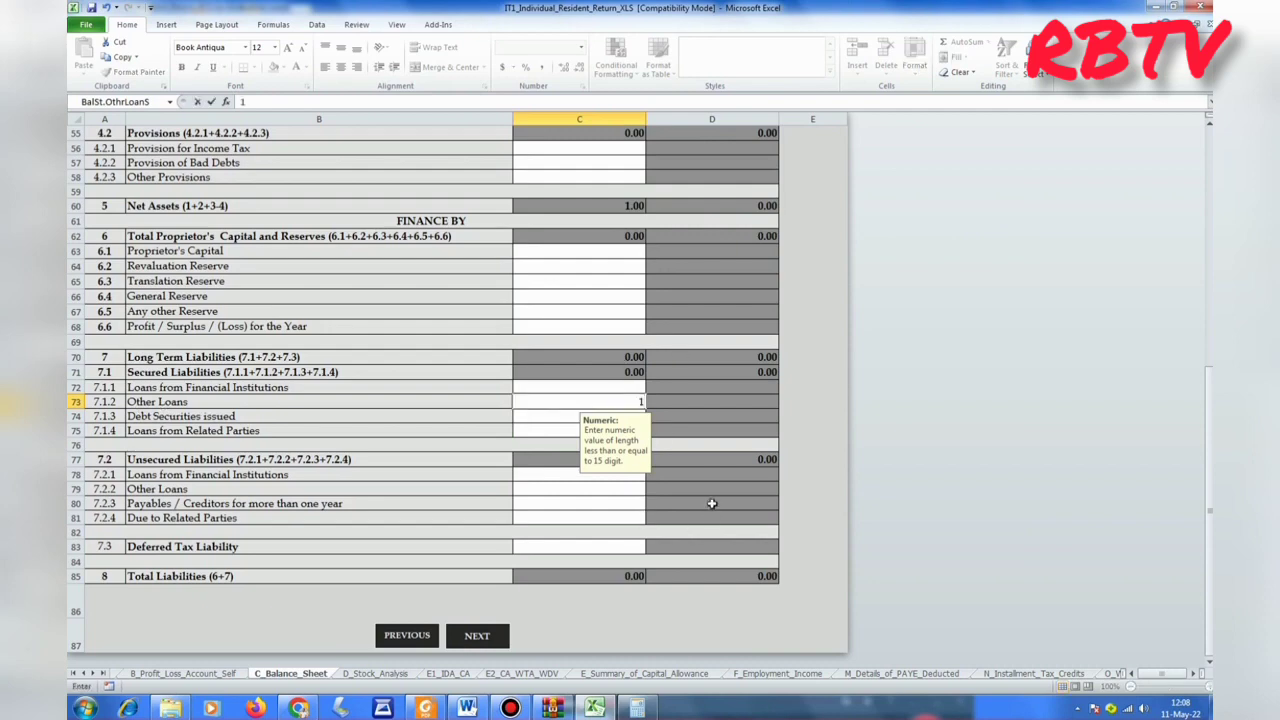
pyautogui.click(618, 399)
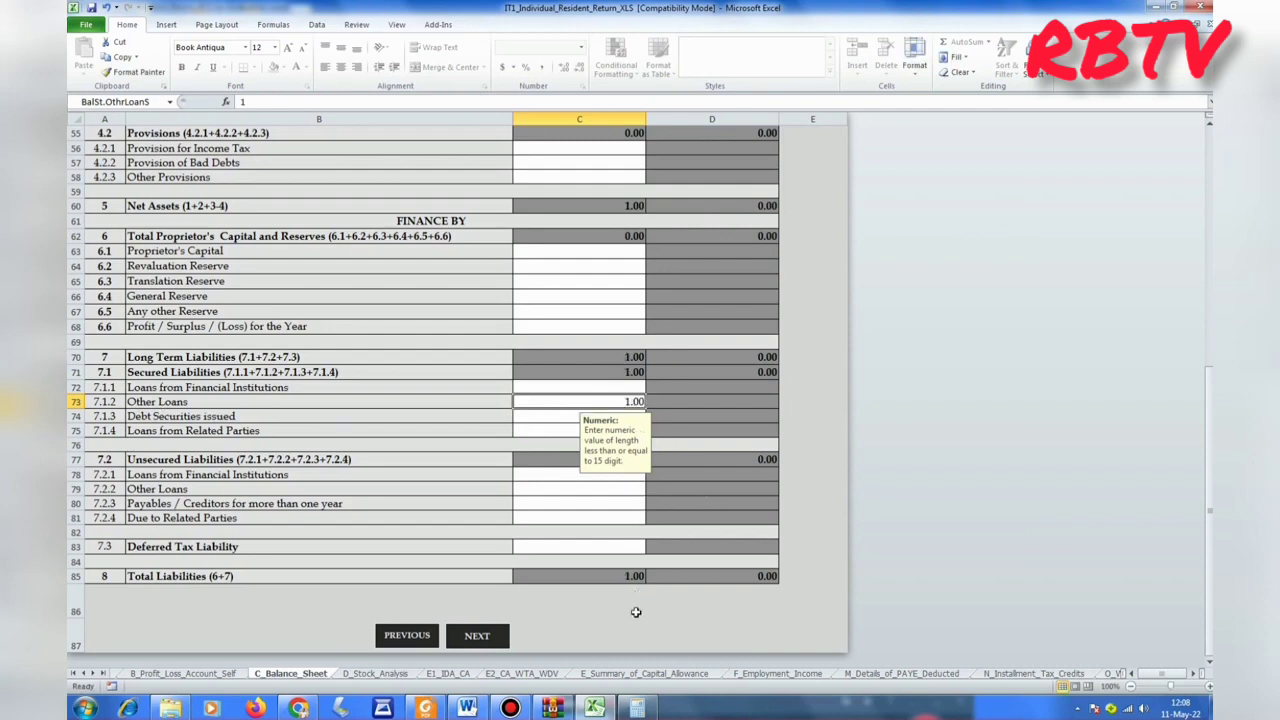
pyautogui.scroll(11, 590, 584)
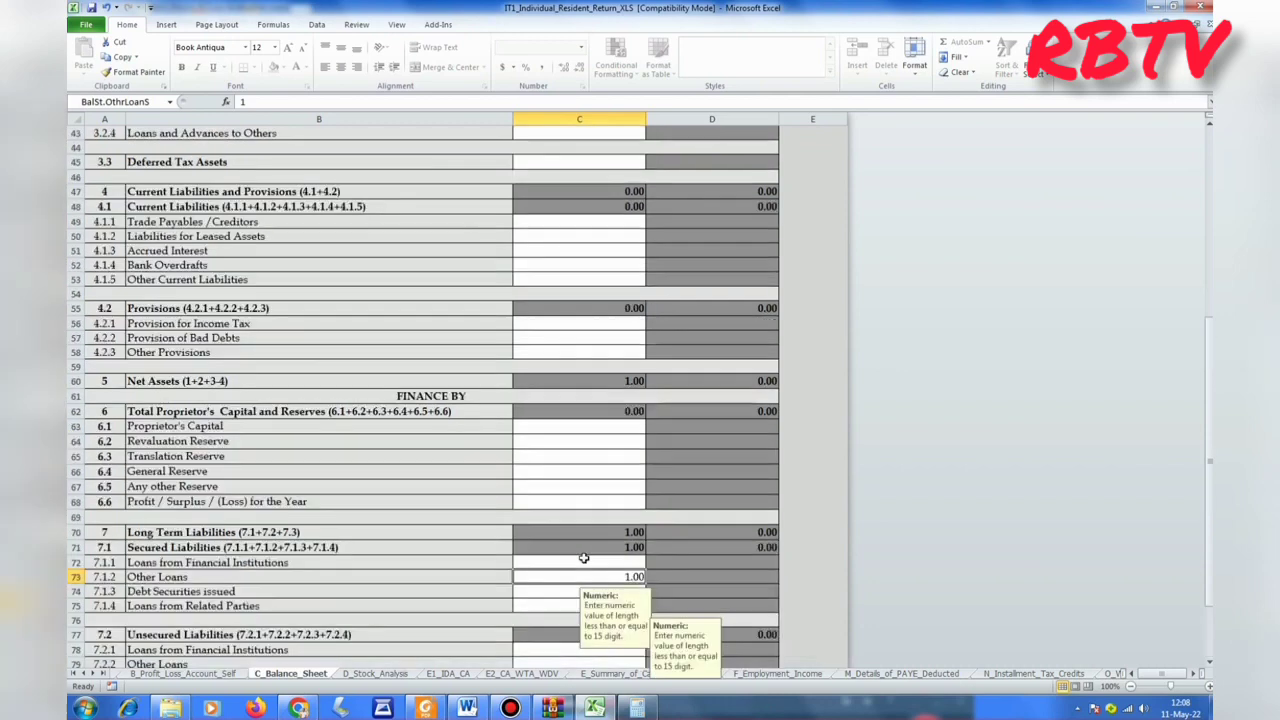
pyautogui.scroll(7, 595, 566)
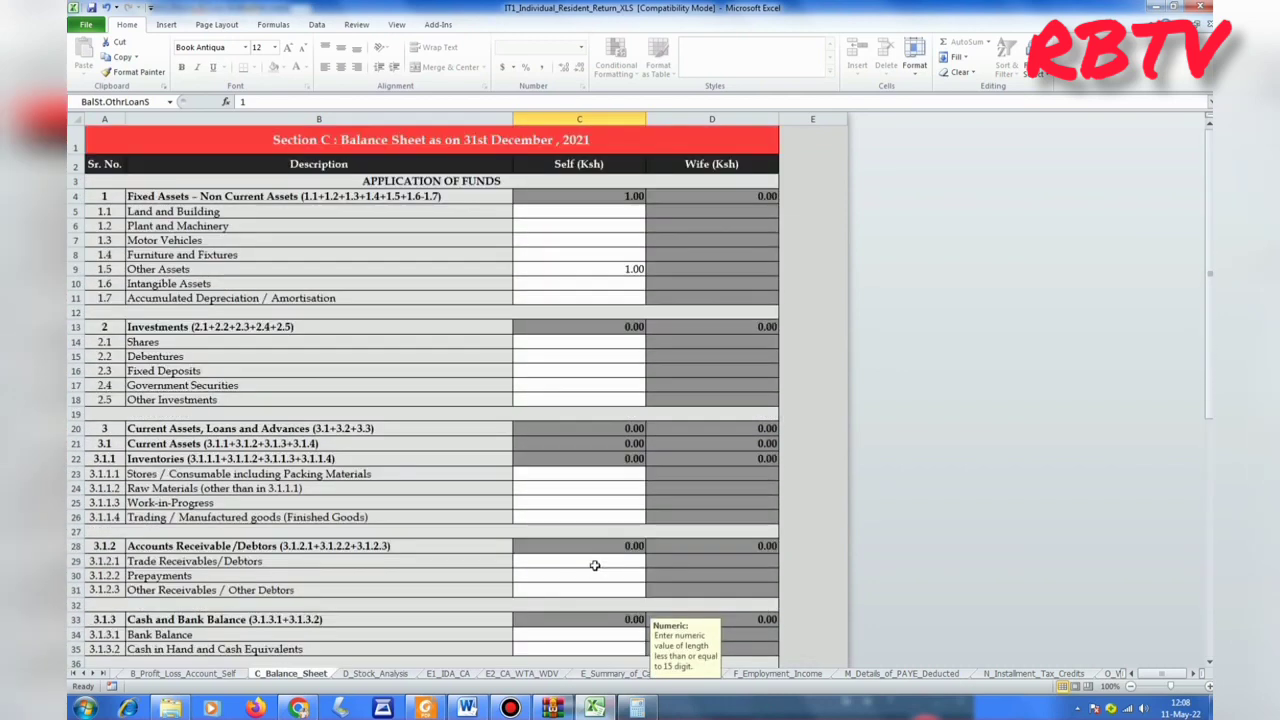
pyautogui.scroll(-20, 594, 566)
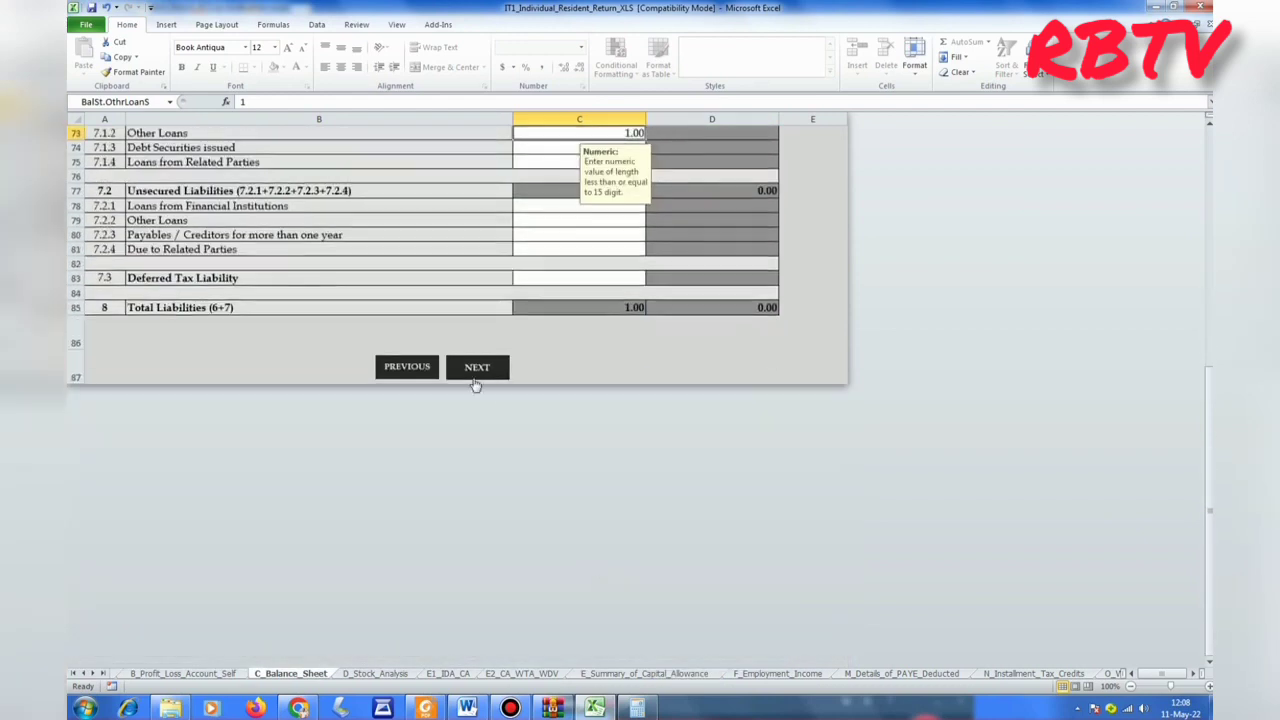
pyautogui.click(477, 380)
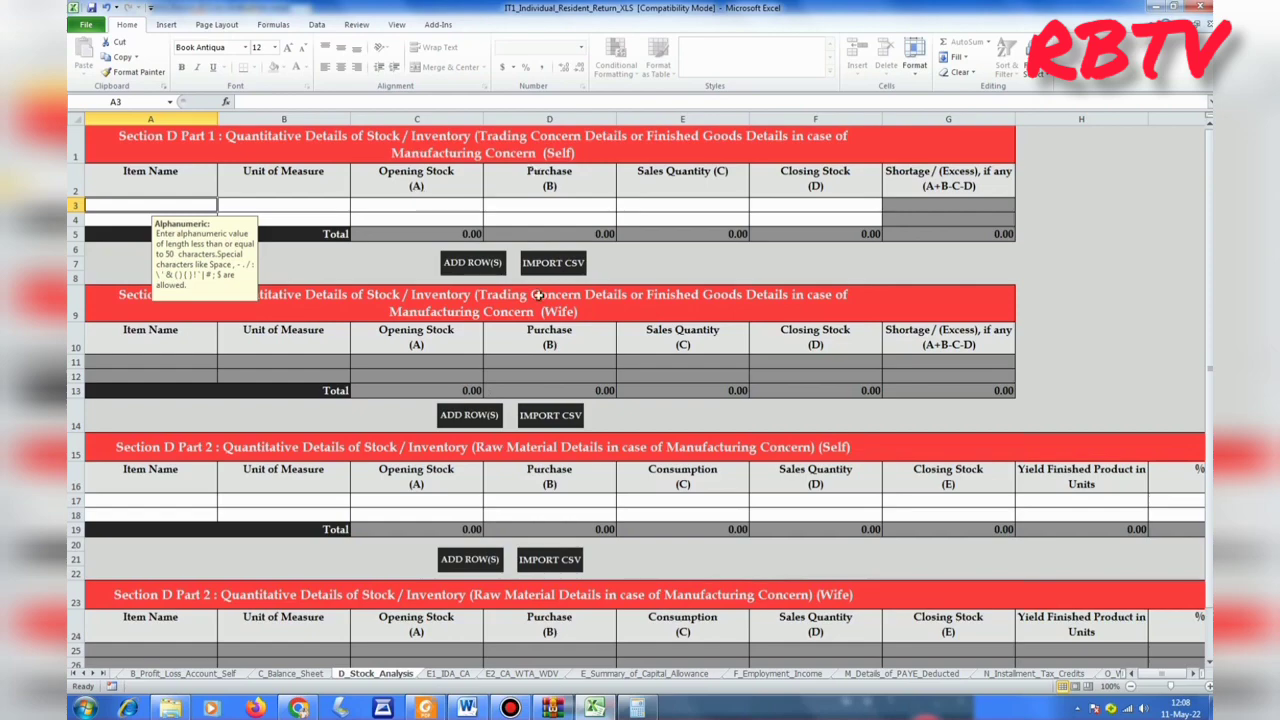
# Skip the stock, investment deduction and wear-and-tear sheets to the capital allowance summary.
pyautogui.scroll(-5, 540, 320)
pyautogui.click(543, 342)
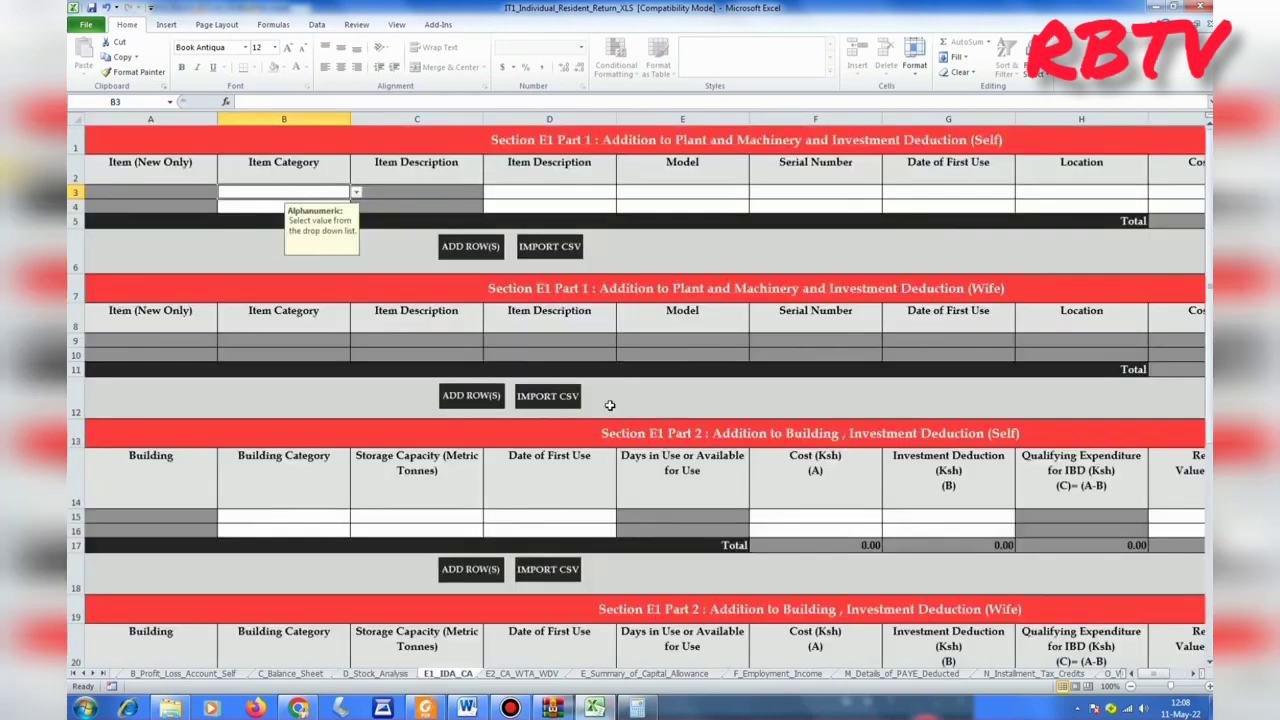
pyautogui.scroll(-13, 609, 405)
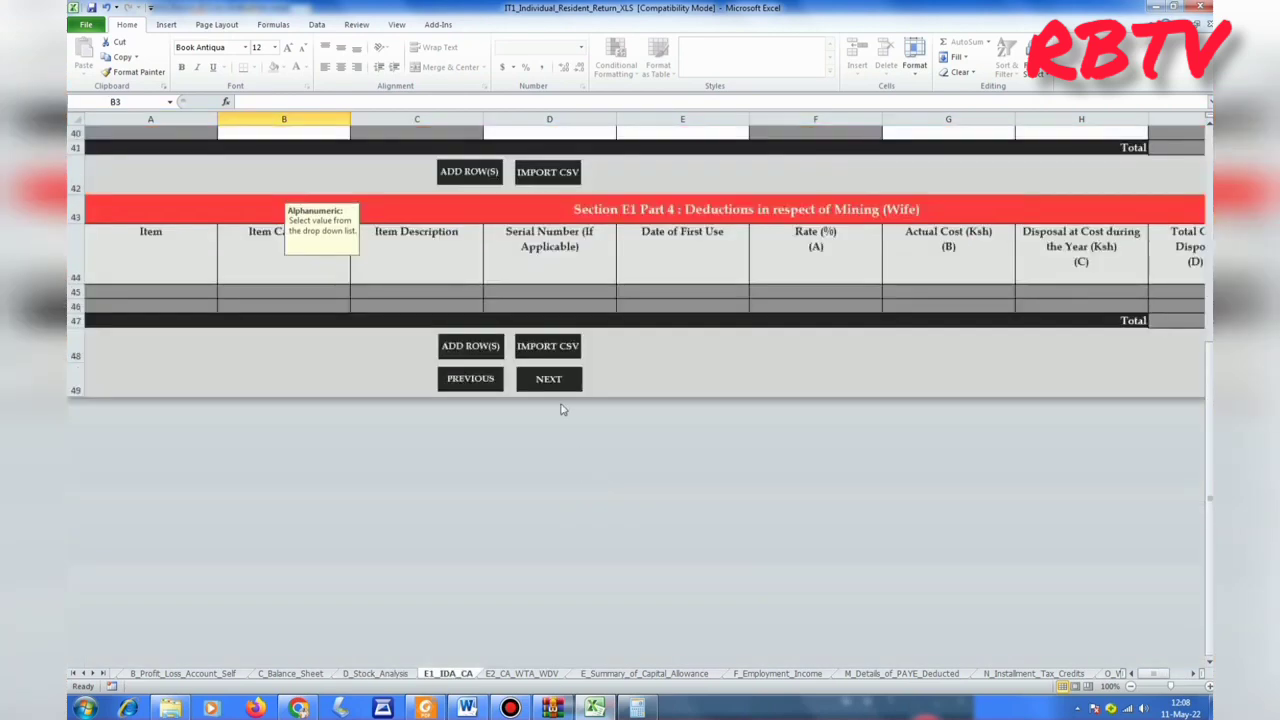
pyautogui.click(550, 381)
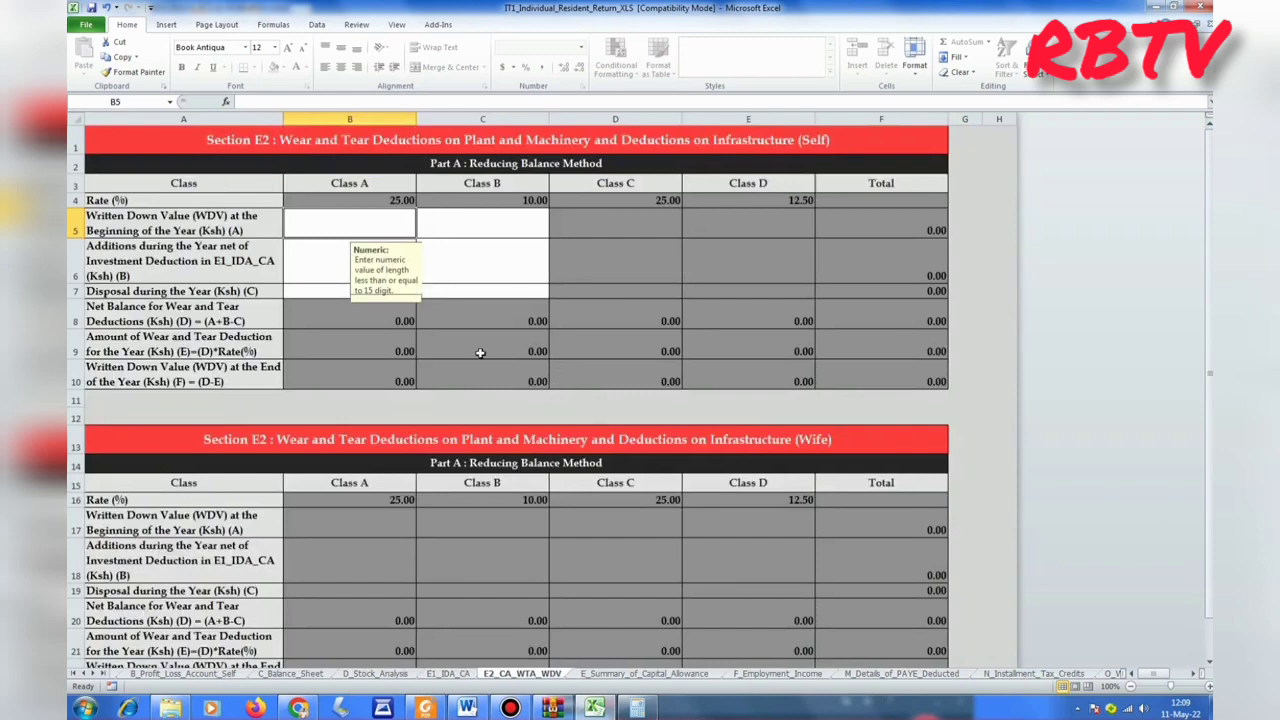
pyautogui.scroll(-5, 486, 357)
pyautogui.click(546, 376)
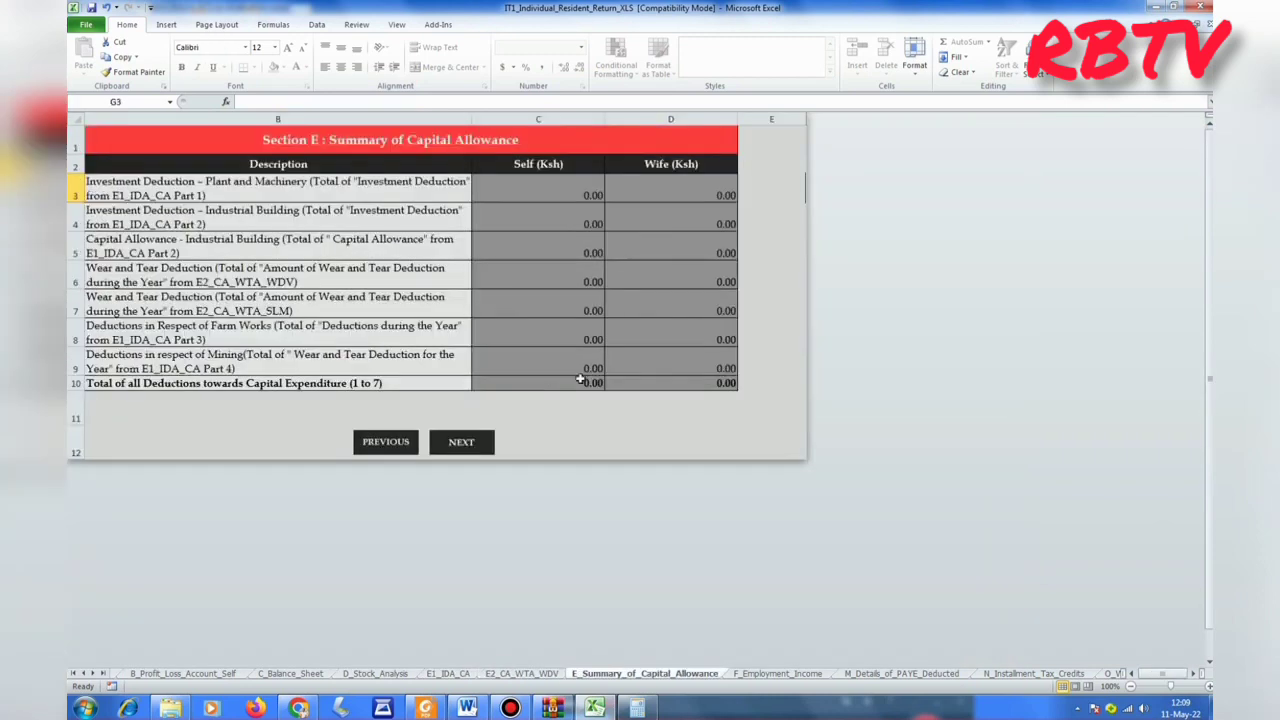
# Advance to F_Employment_Income and bring Chrome to the front.
pyautogui.click(474, 443)
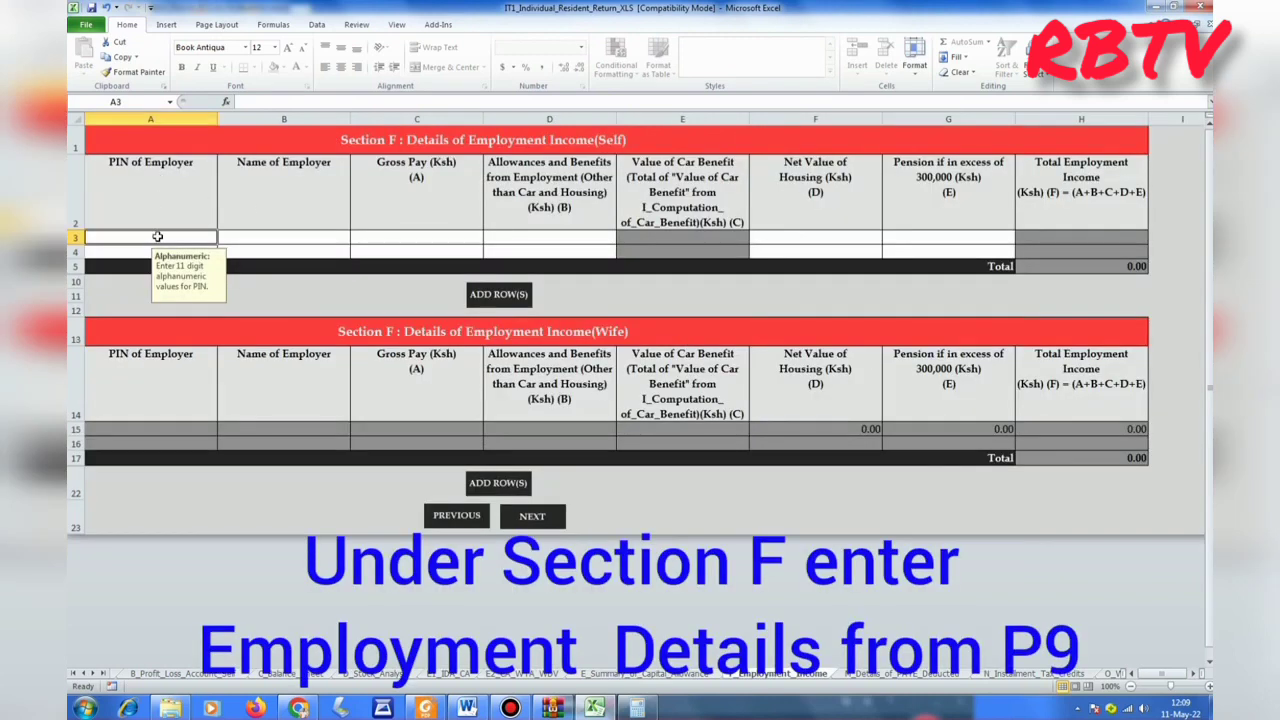
pyautogui.moveTo(298, 708)
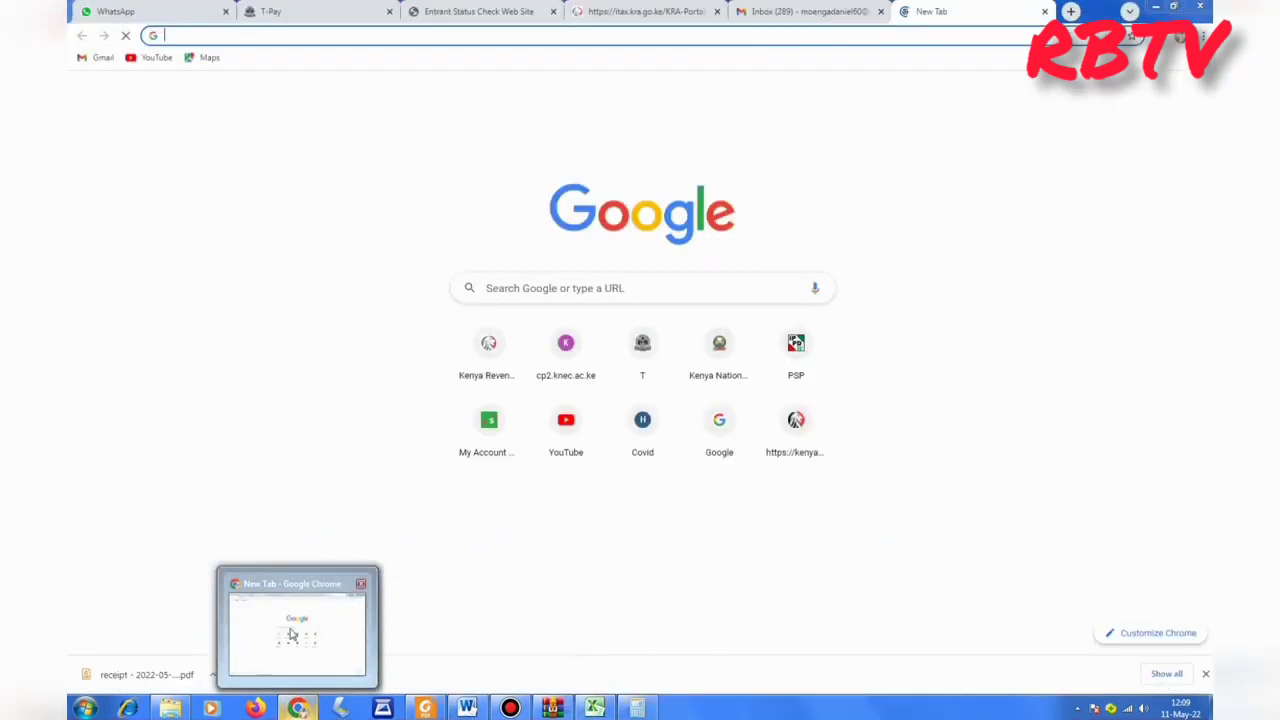
pyautogui.click(290, 630)
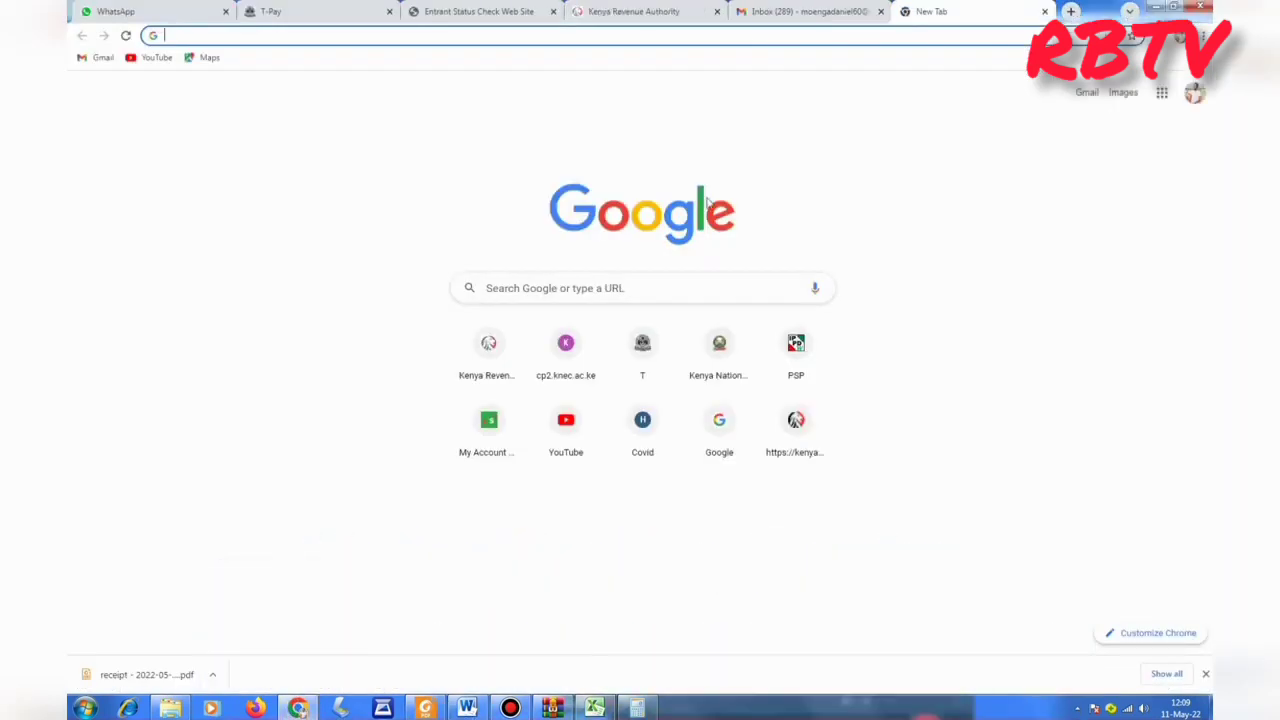
# Check the 2021 monthly taxable pay on the T-Pay tab, then return to Excel.
pyautogui.click(334, 11)
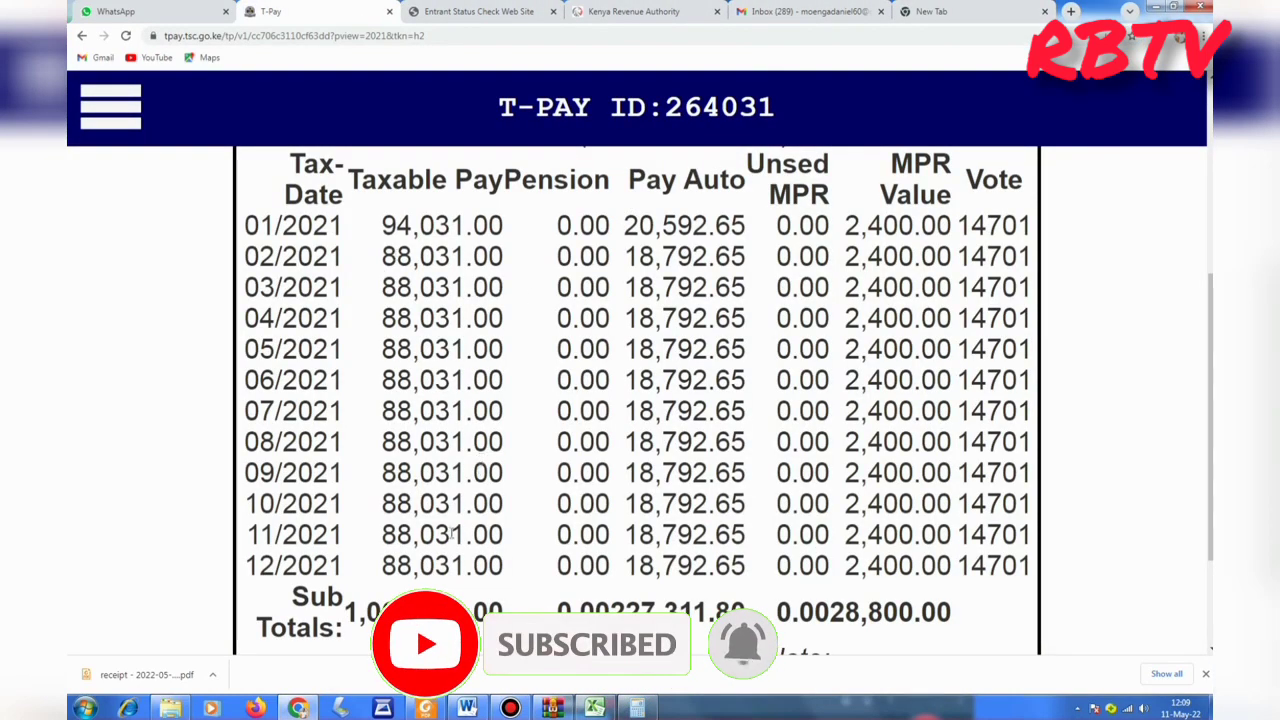
pyautogui.click(594, 707)
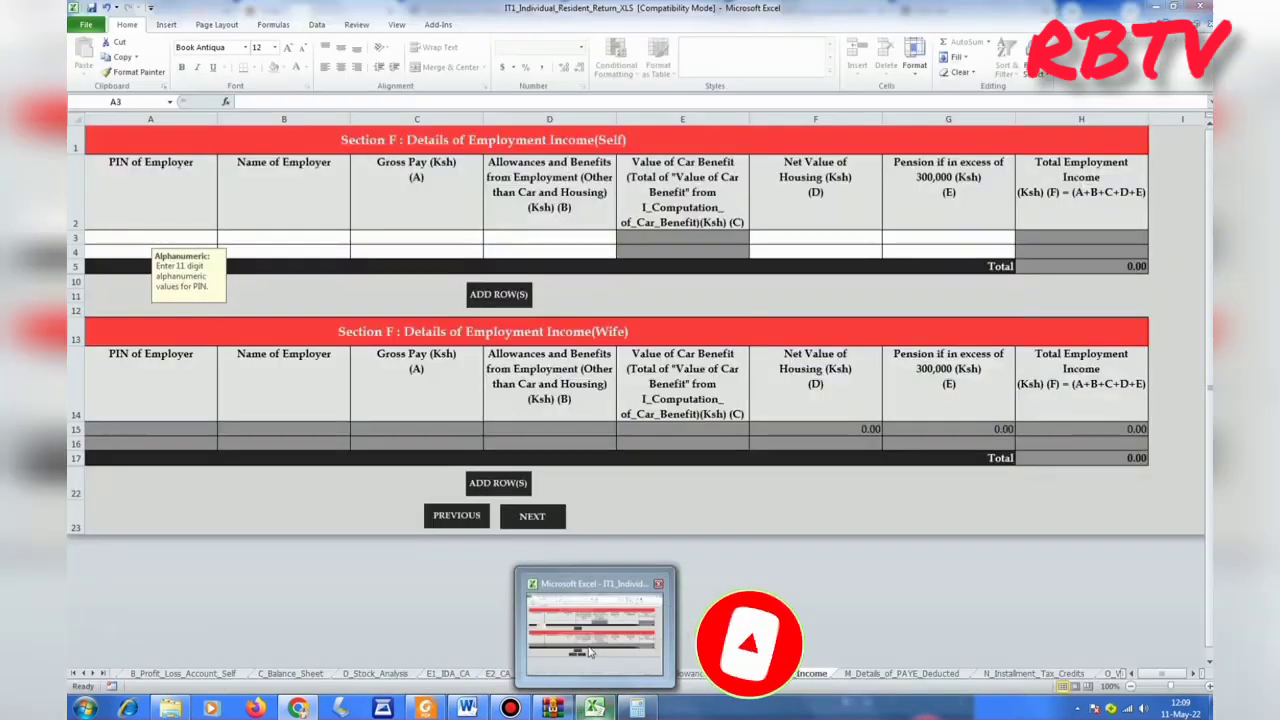
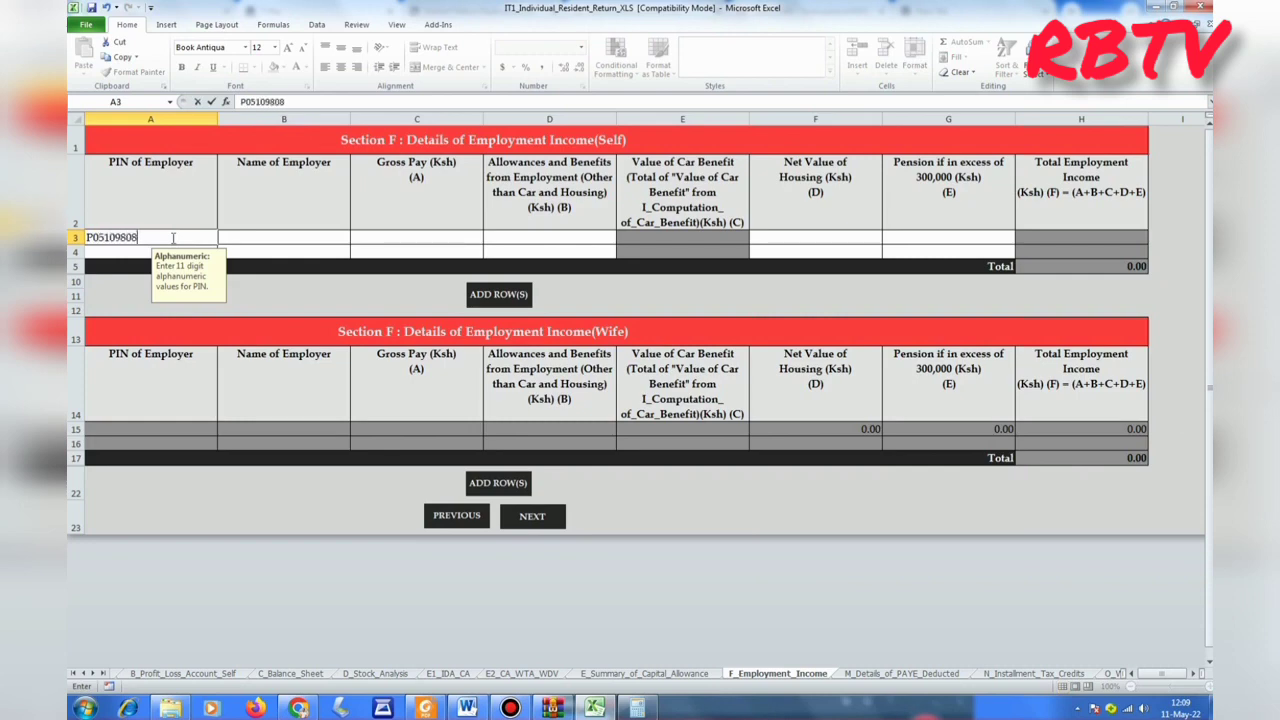
# Enter the employer PIN and TEACHERS SERVICE COMMISSION in row 3, then revisit T-Pay.
pyautogui.hotkey('ctrl', 'Return')
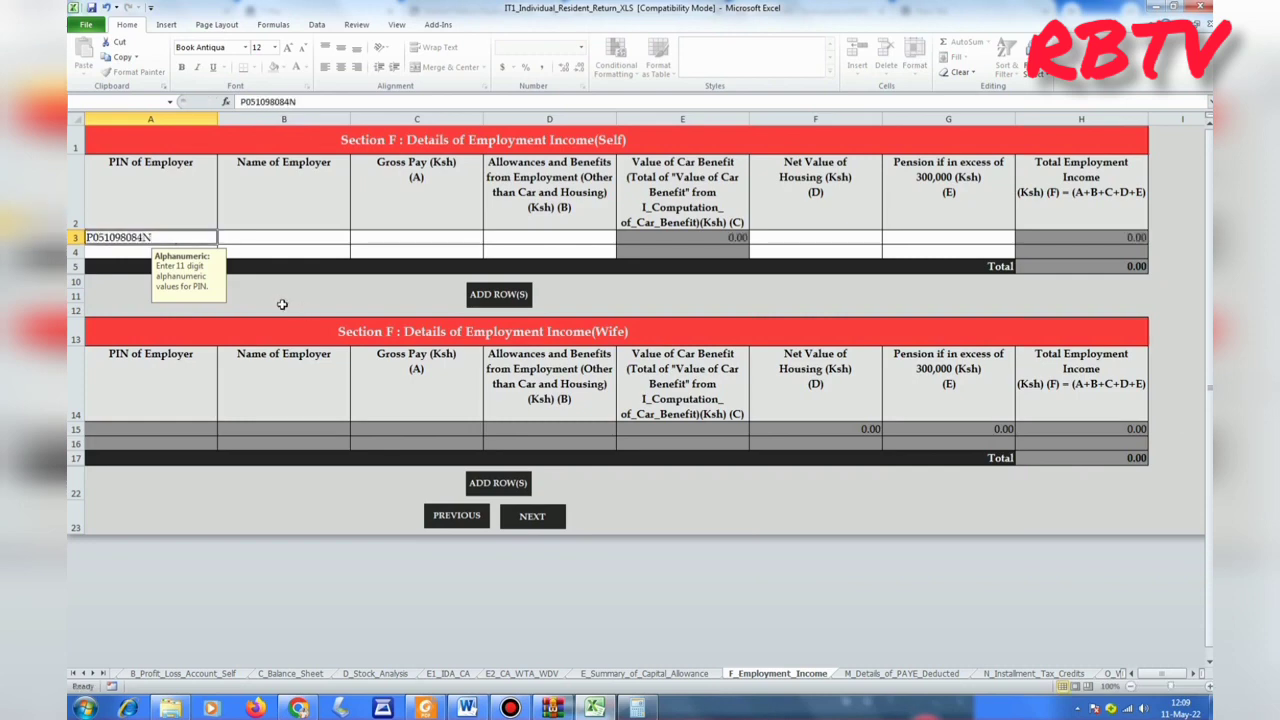
pyautogui.click(279, 232)
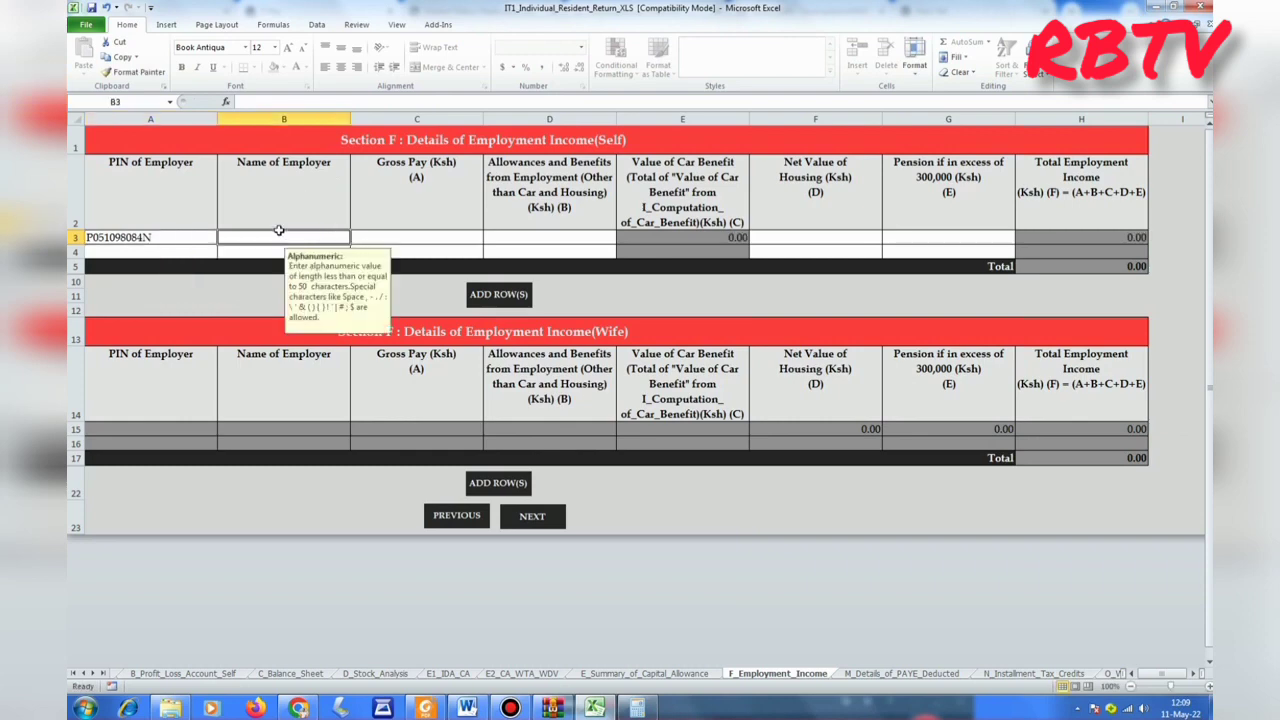
pyautogui.write('TEACHERS')
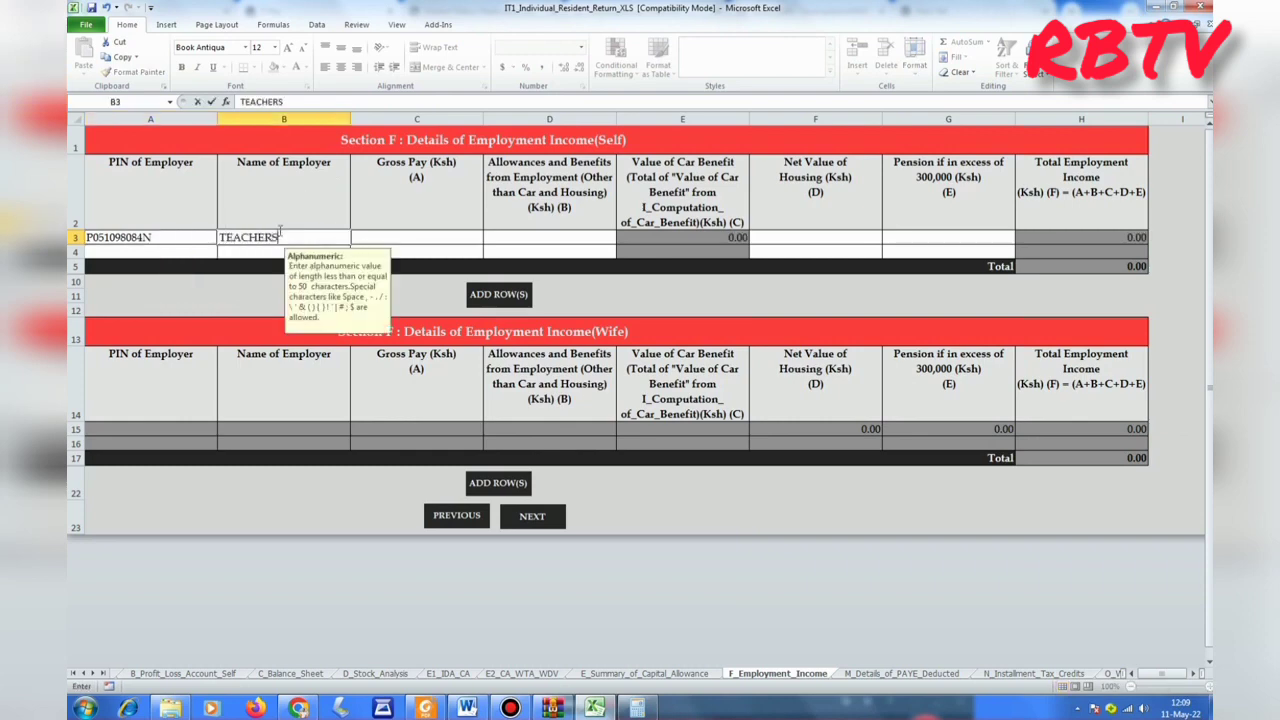
pyautogui.write(' SERVICE COMMISSION')
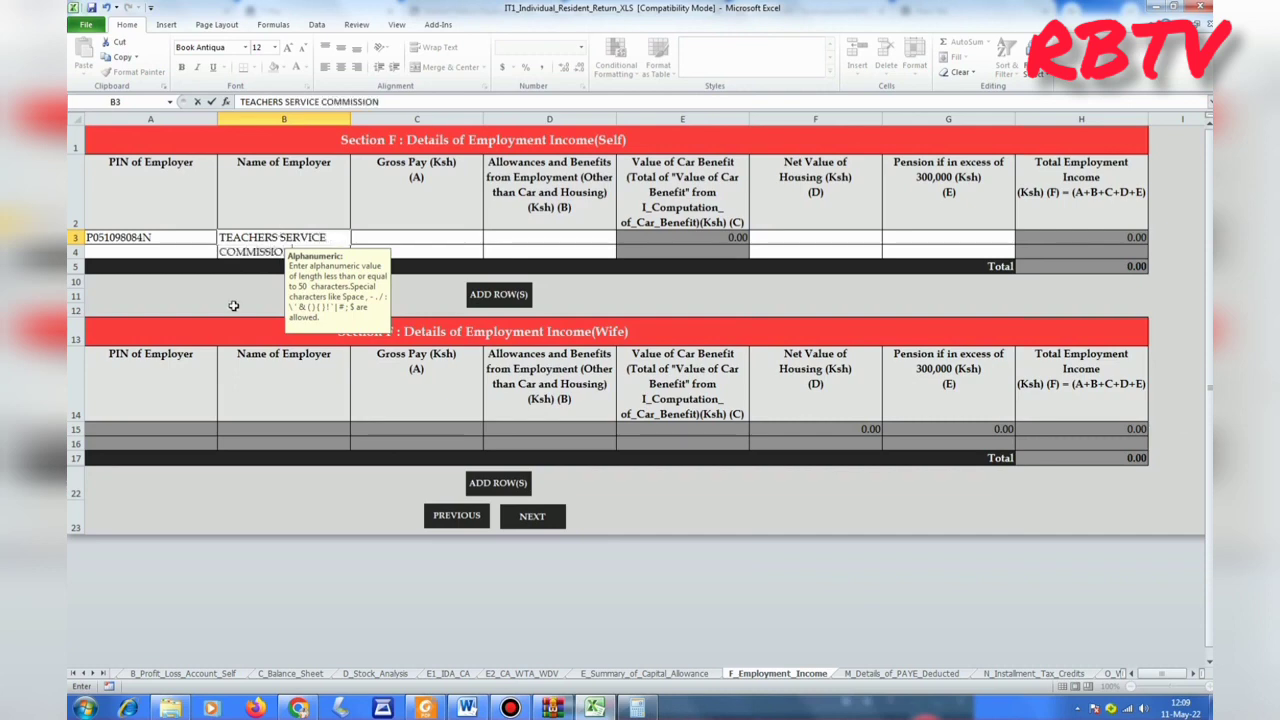
pyautogui.hotkey('ctrl', 'Return')
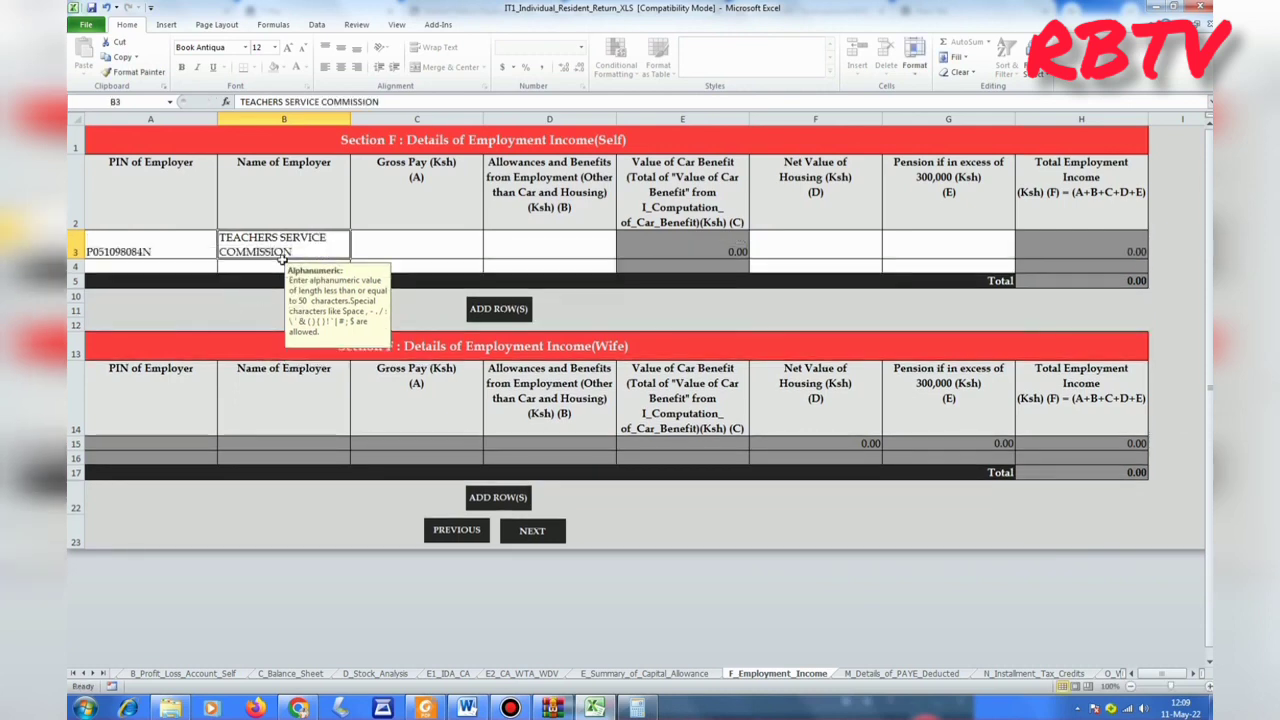
pyautogui.click(452, 248)
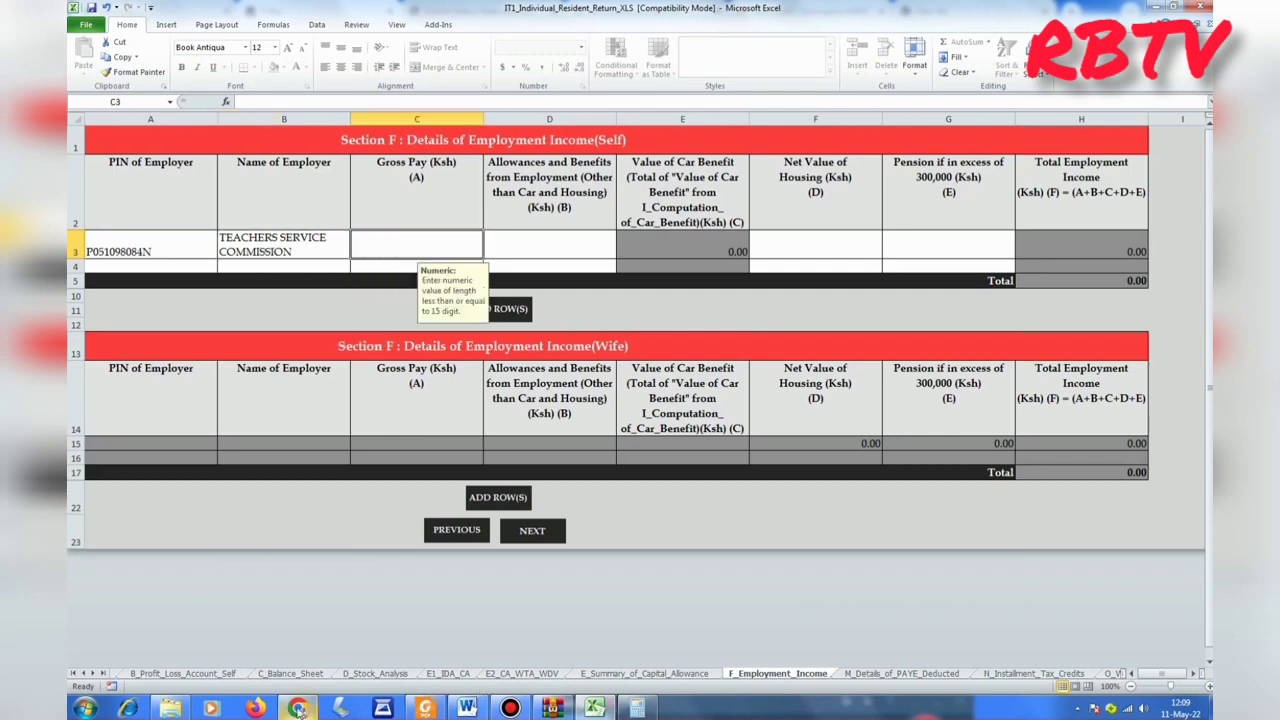
pyautogui.click(300, 615)
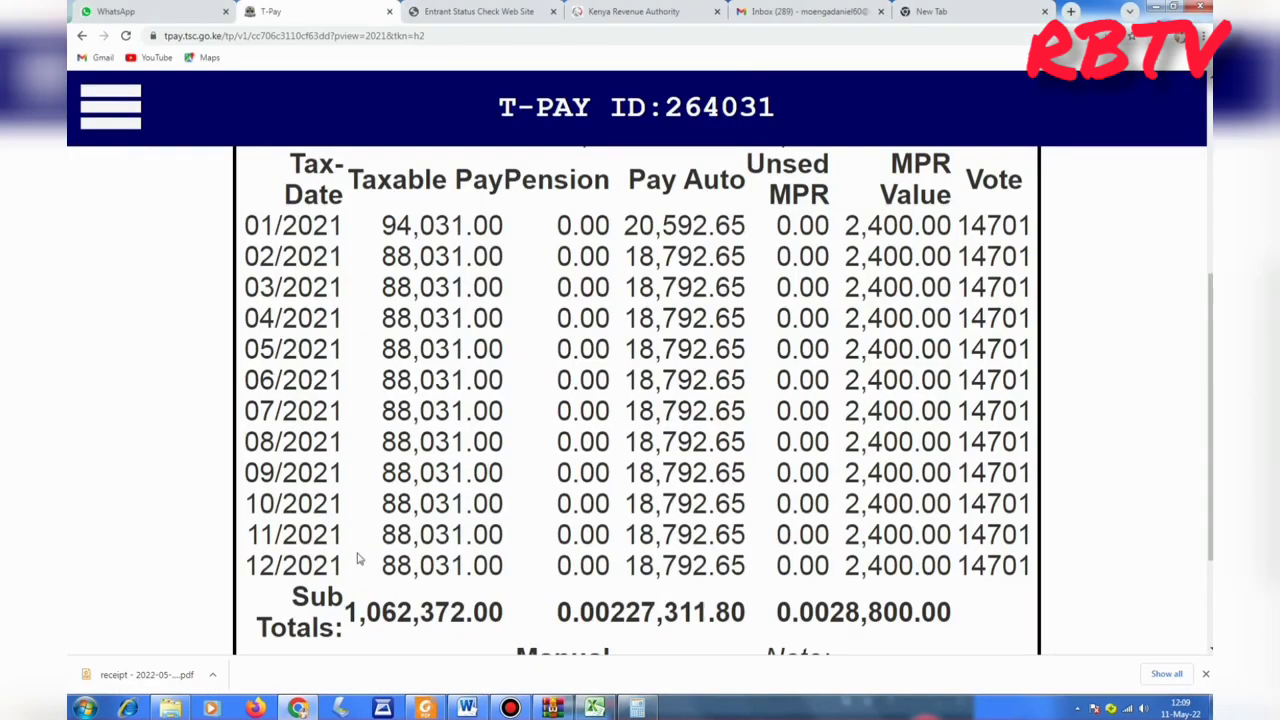
# Highlight the 1,062,372 Taxable Pay Sub Total on the T-Pay payslip, then return to Excel.
pyautogui.moveTo(346, 612); pyautogui.dragTo(473, 615)
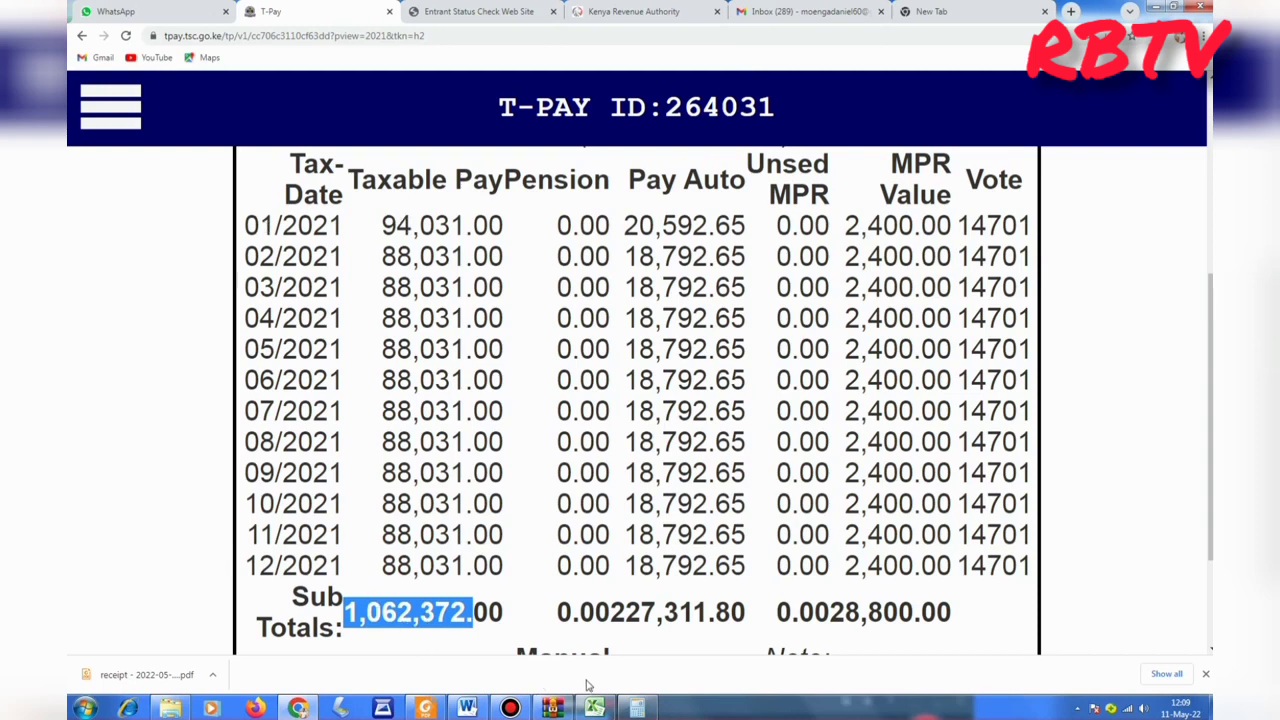
pyautogui.moveTo(593, 709)
pyautogui.click(578, 622)
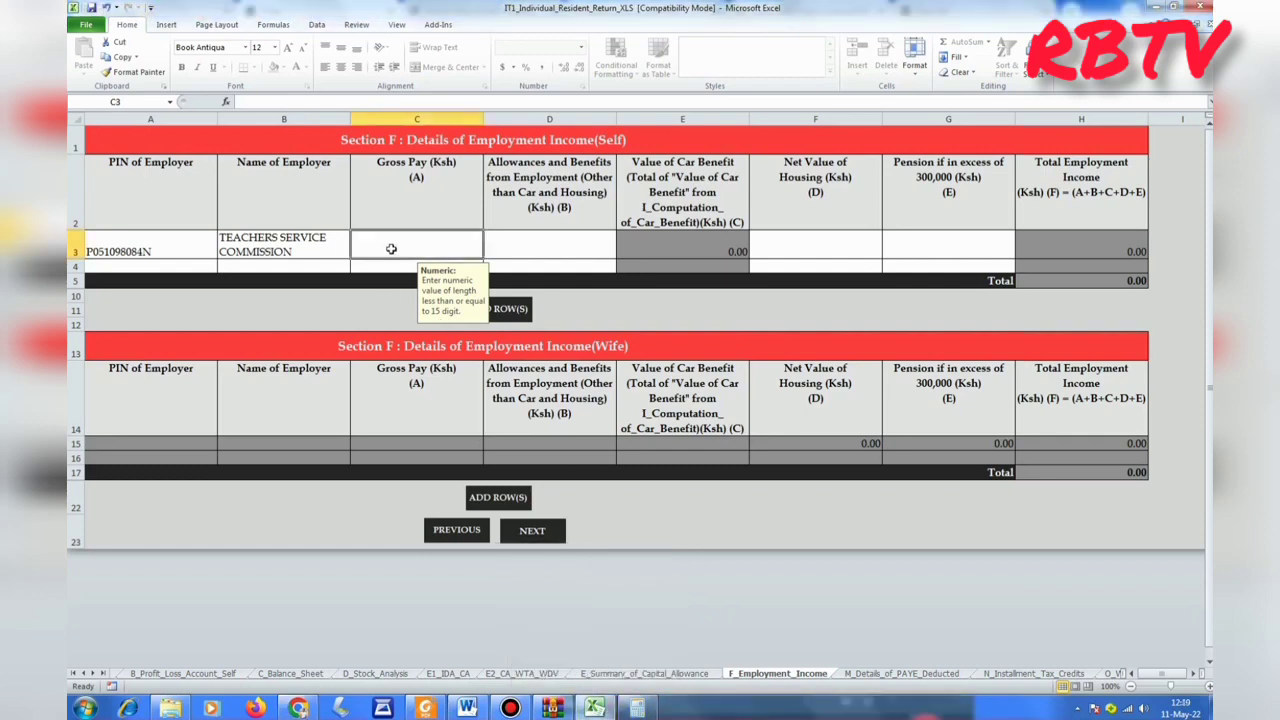
# Enter gross pay 1,062,372 in C3 and 0 for allowances, housing and pension, then go to the PAYE Deducted sheet.
pyautogui.write('1062')
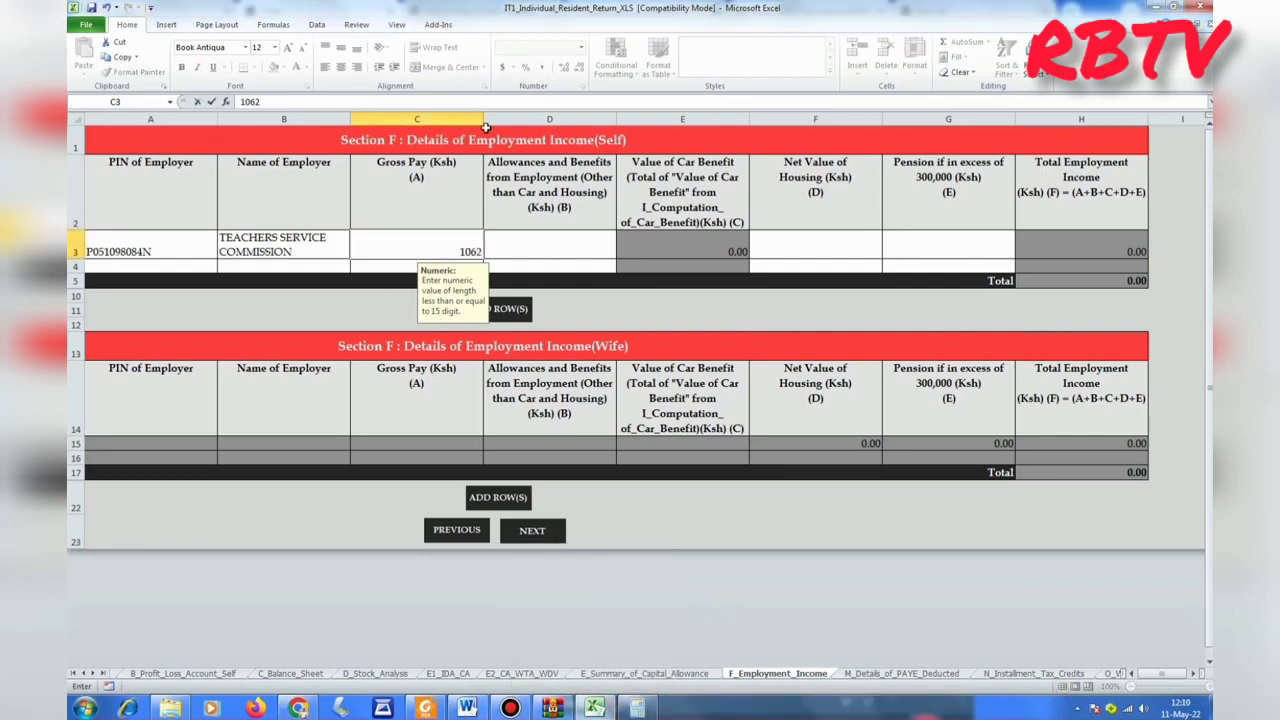
pyautogui.write('372')
pyautogui.press('Return')
pyautogui.click(545, 253)
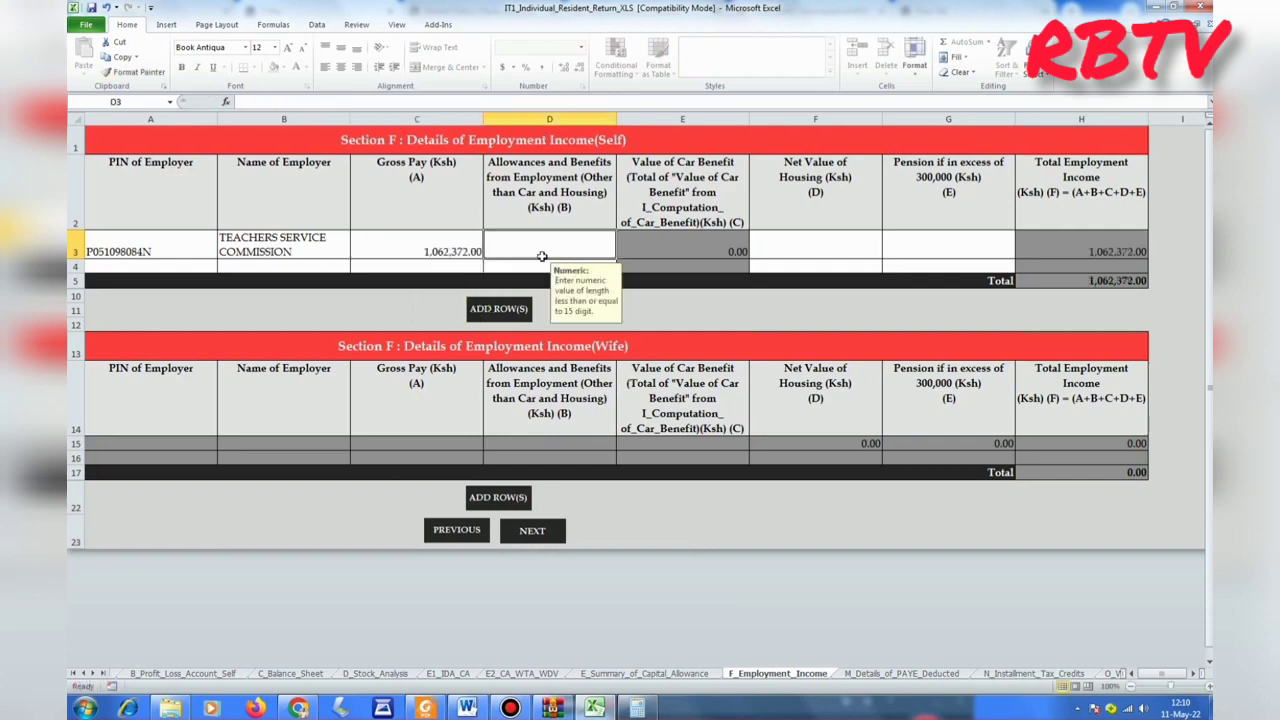
pyautogui.write('0')
pyautogui.click(798, 255)
pyautogui.write('00')
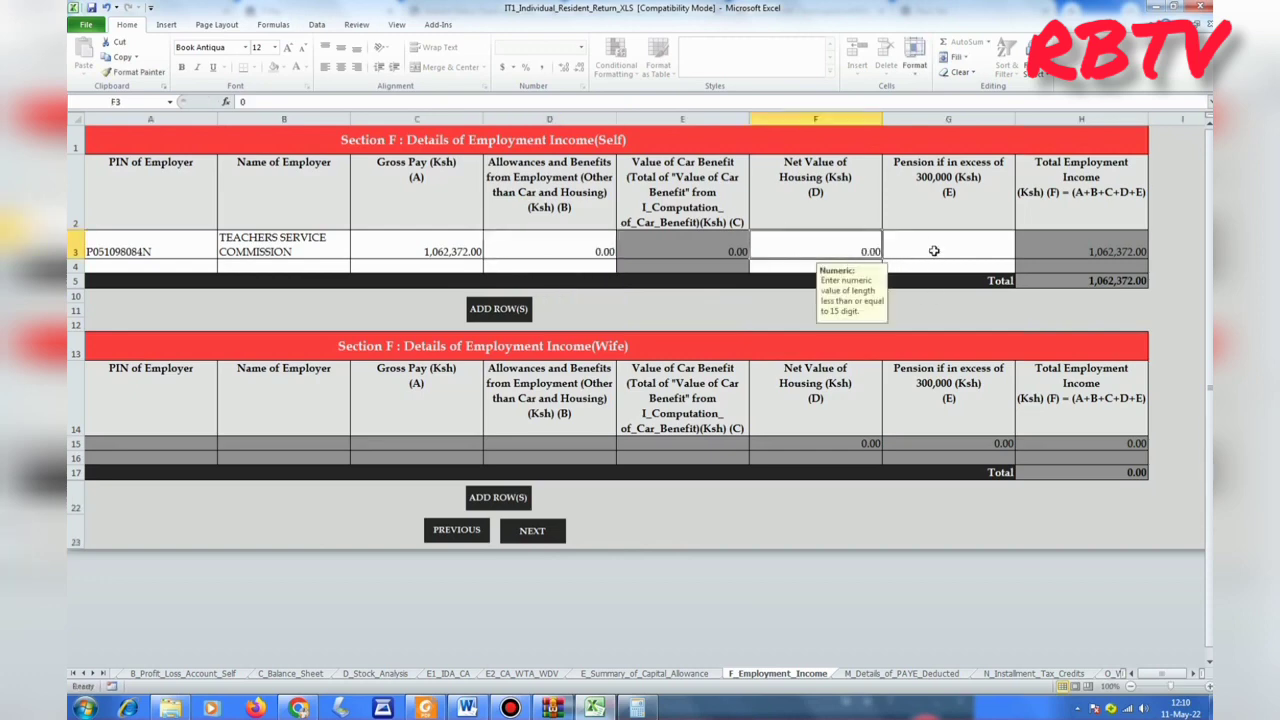
pyautogui.click(931, 244)
pyautogui.write('0')
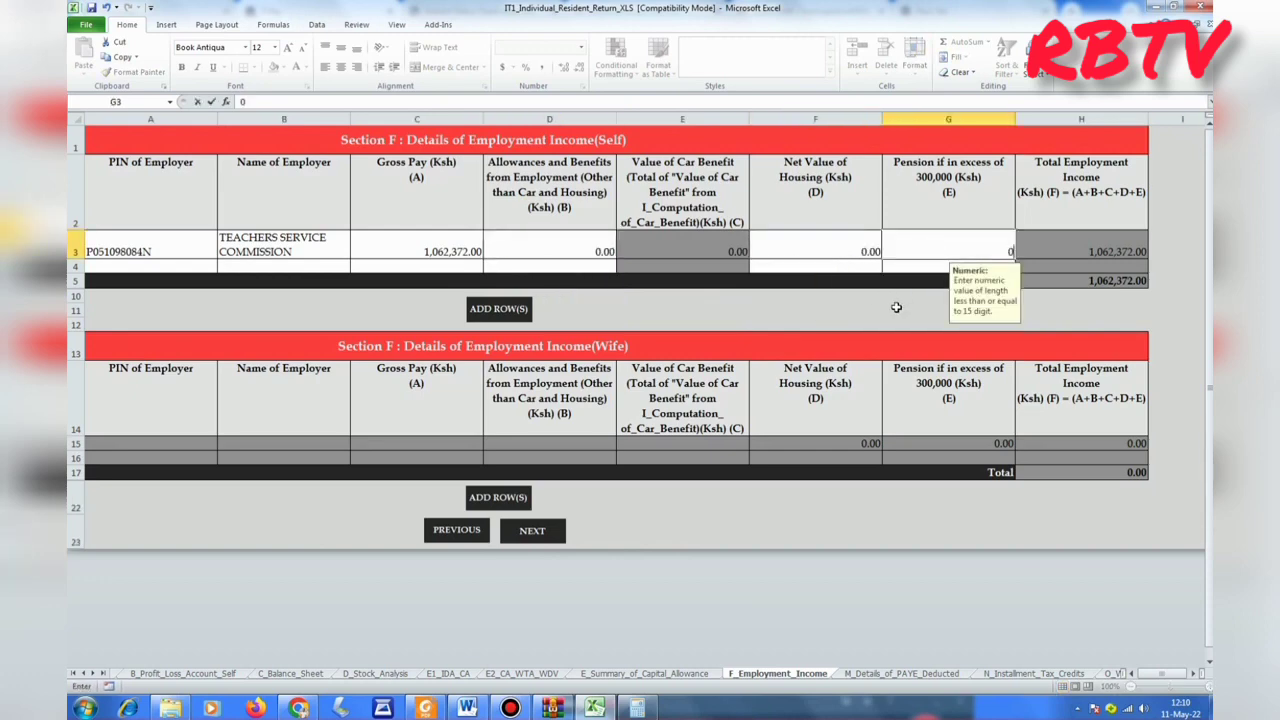
pyautogui.press('Return')
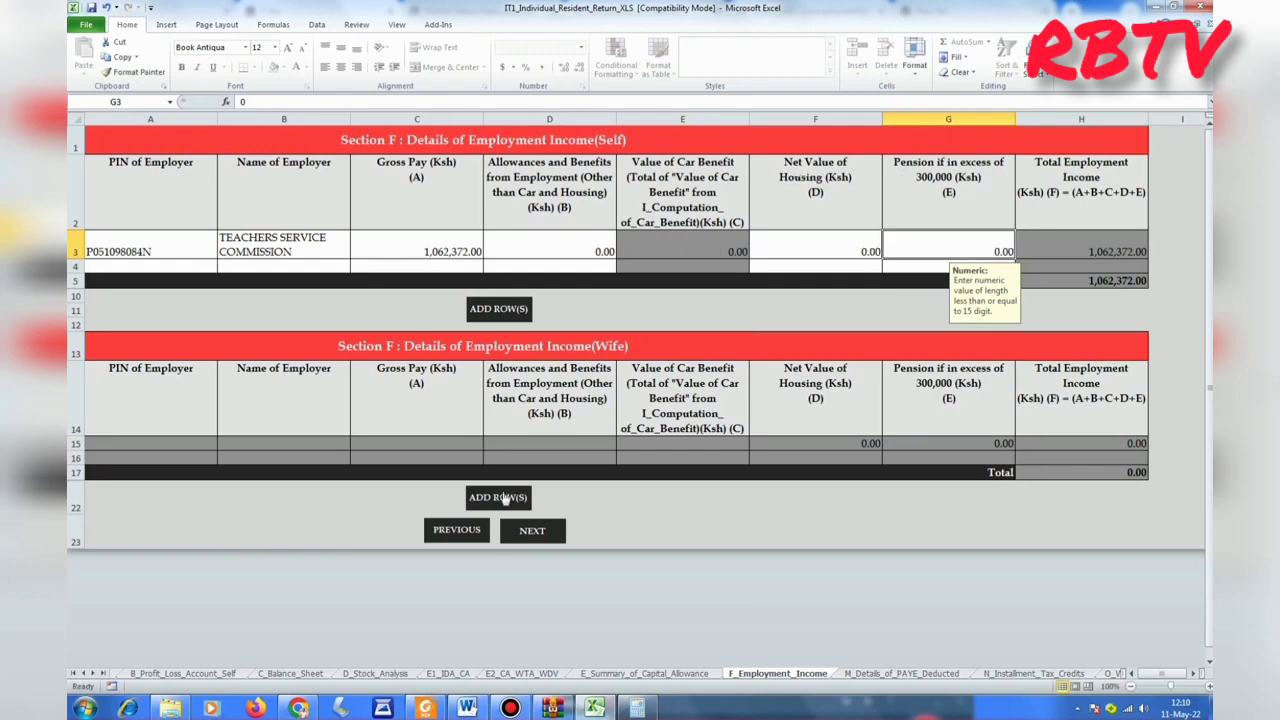
pyautogui.click(530, 530)
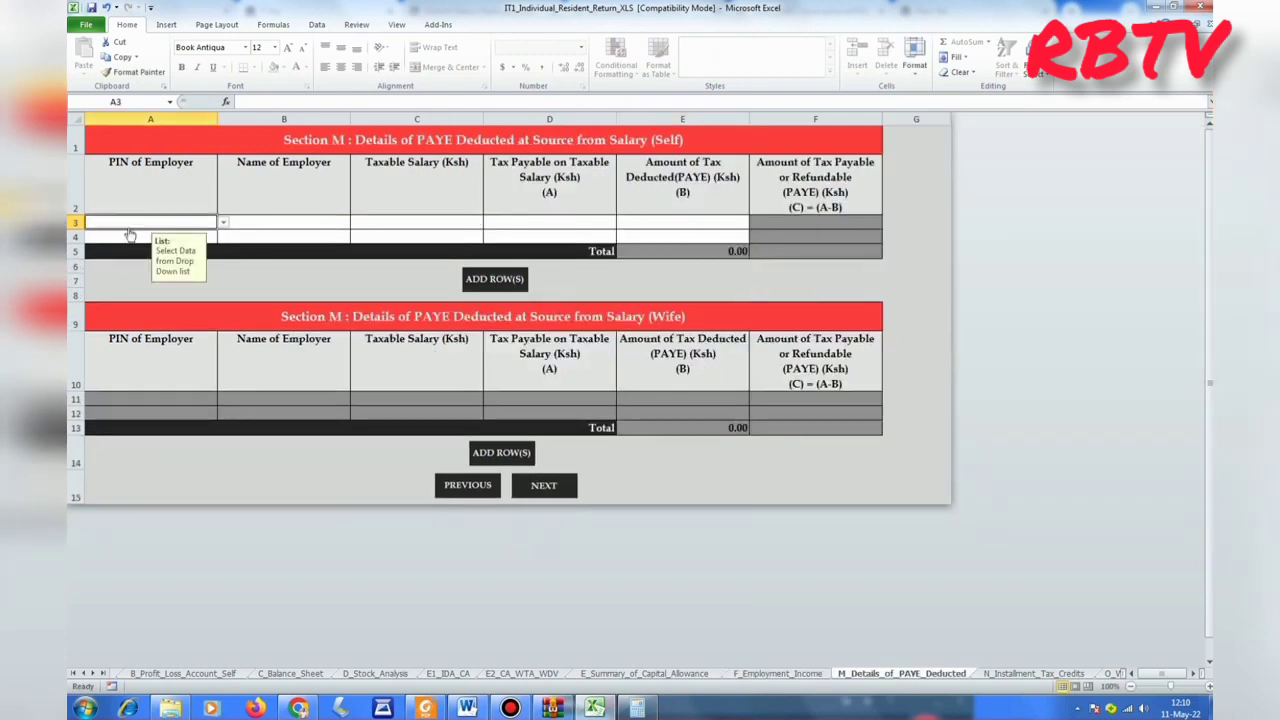
# Choose the employer's PIN in A3 and enter TEACHERS SERVICE COMMISSION as the employer name.
pyautogui.click(224, 223)
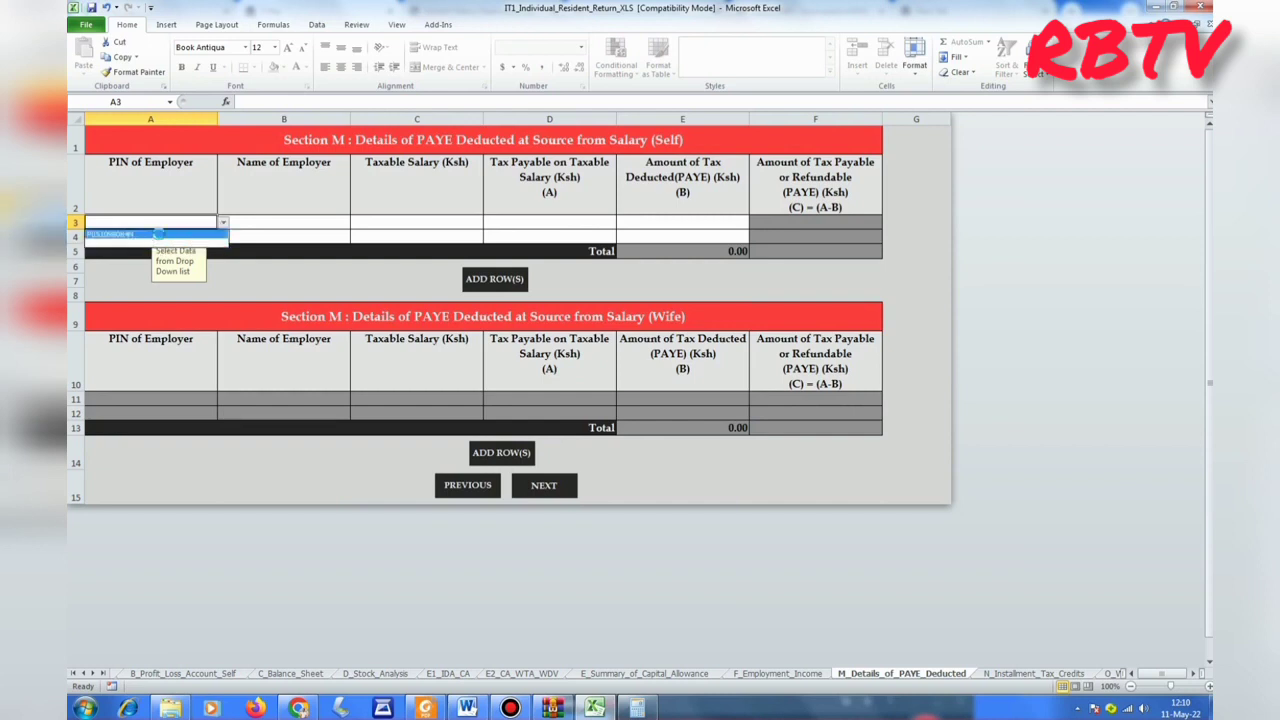
pyautogui.click(157, 234)
pyautogui.click(265, 222)
pyautogui.write('TEAC')
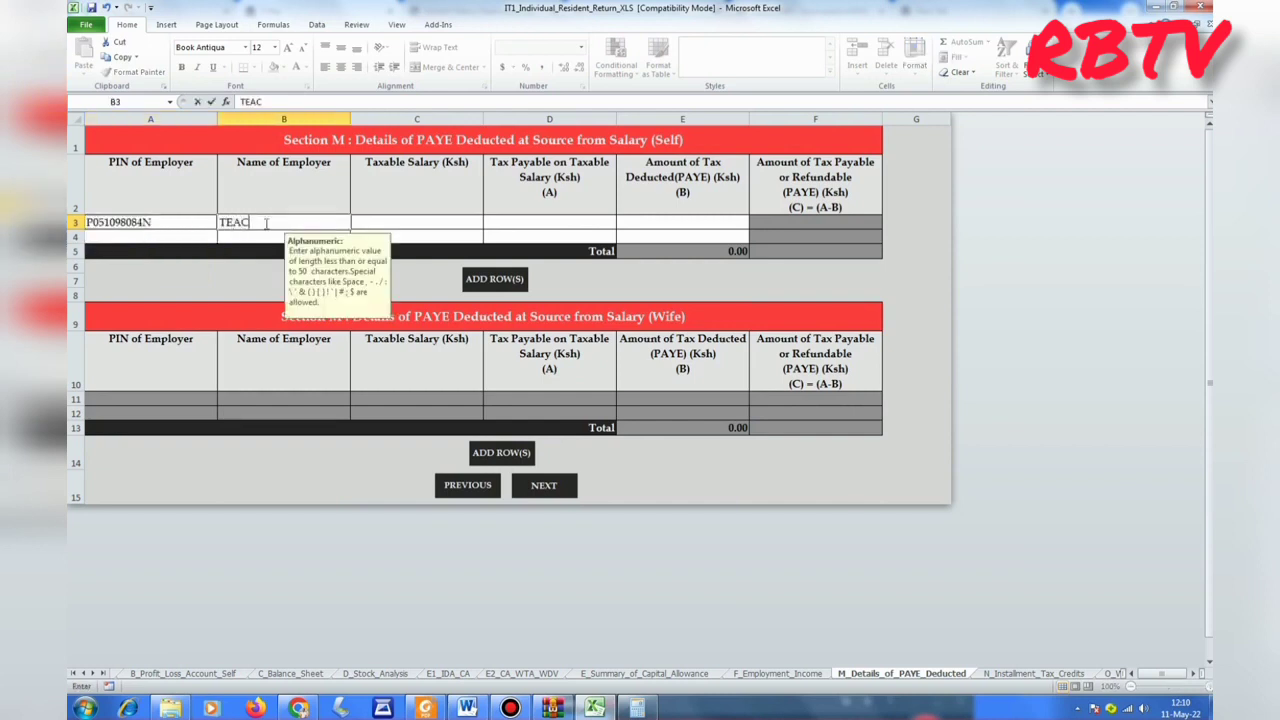
pyautogui.write('HERS SERVICE COMMISSION')
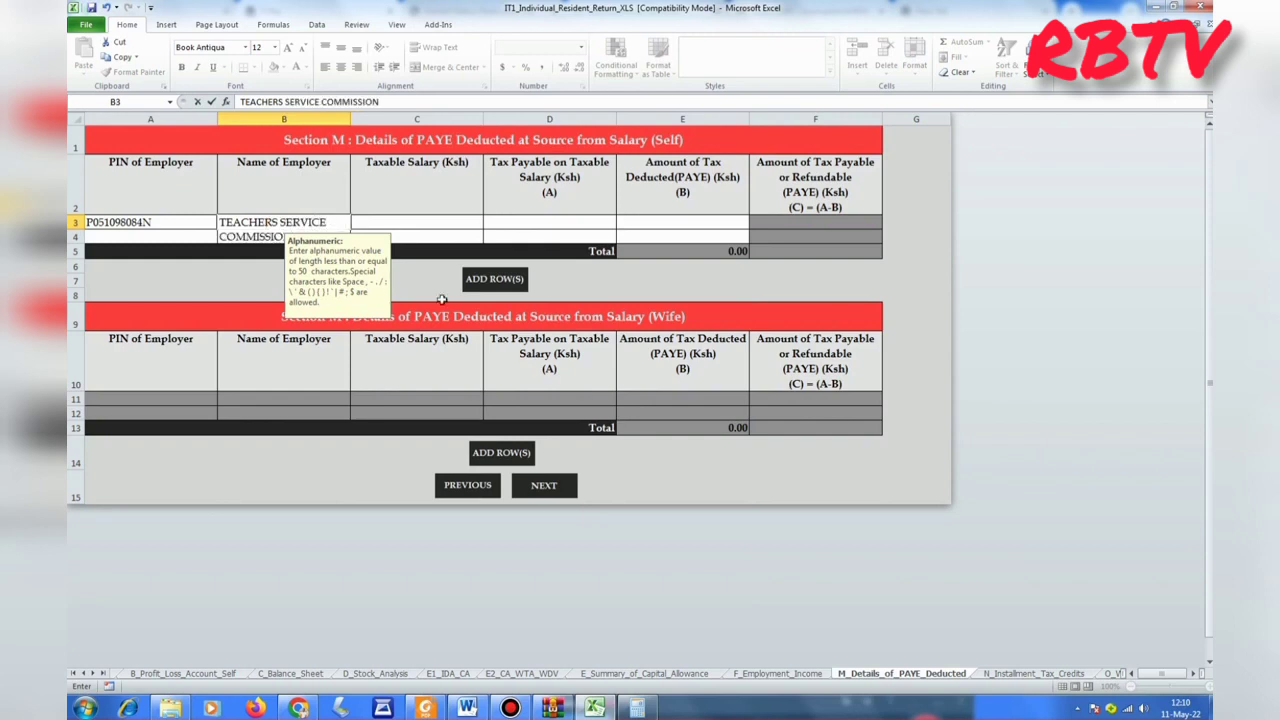
pyautogui.press('Return')
# Check the T-Pay payslip and enter the taxable salary of 1,062,372 in C3.
pyautogui.click(428, 237)
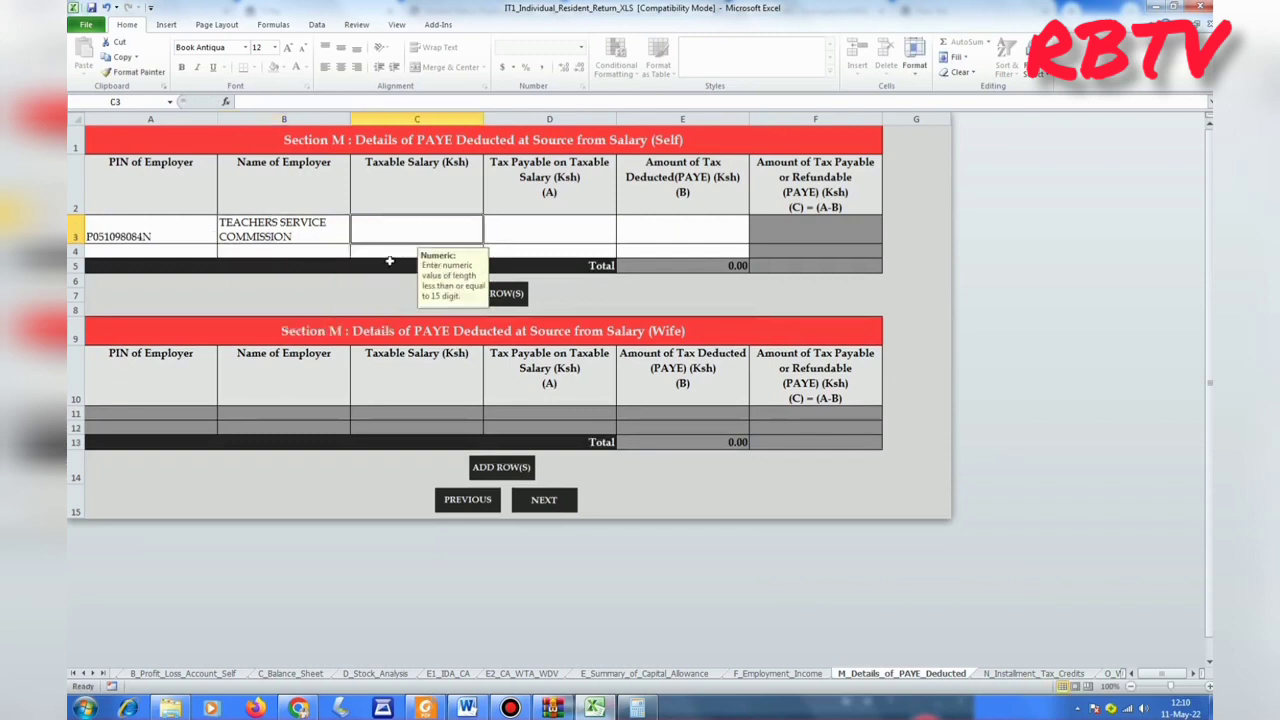
pyautogui.moveTo(297, 708)
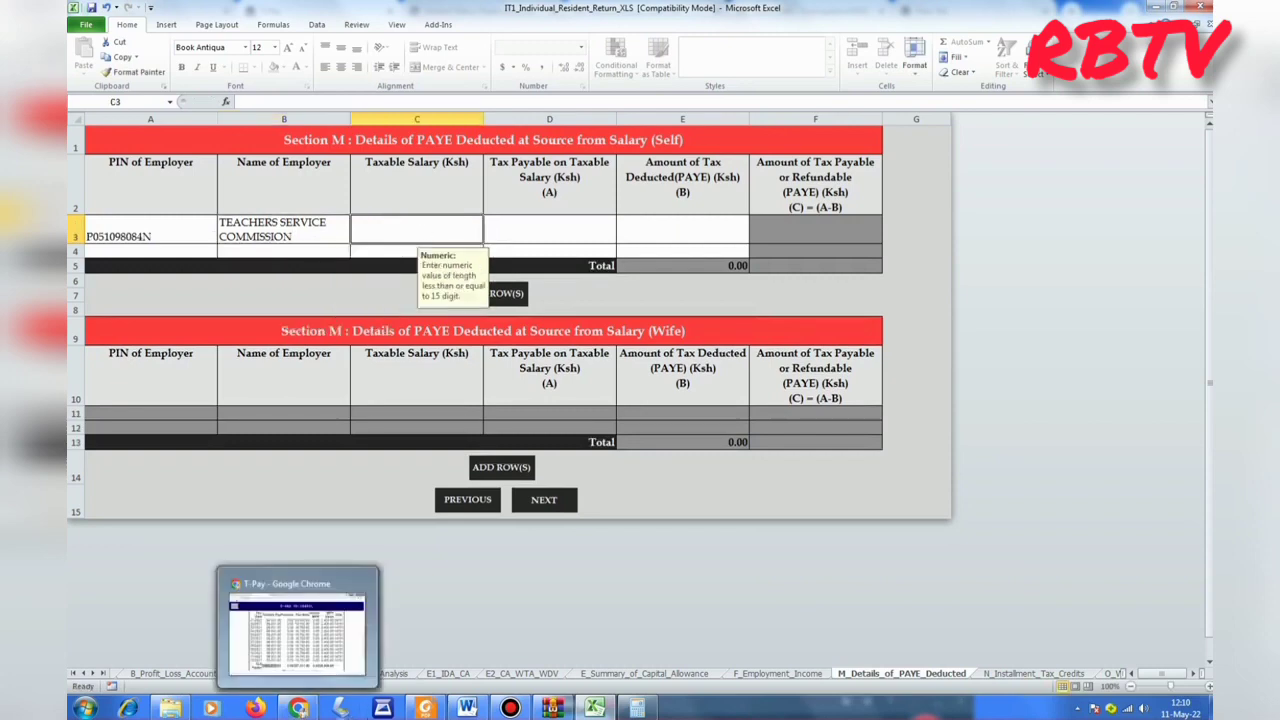
pyautogui.click(297, 630)
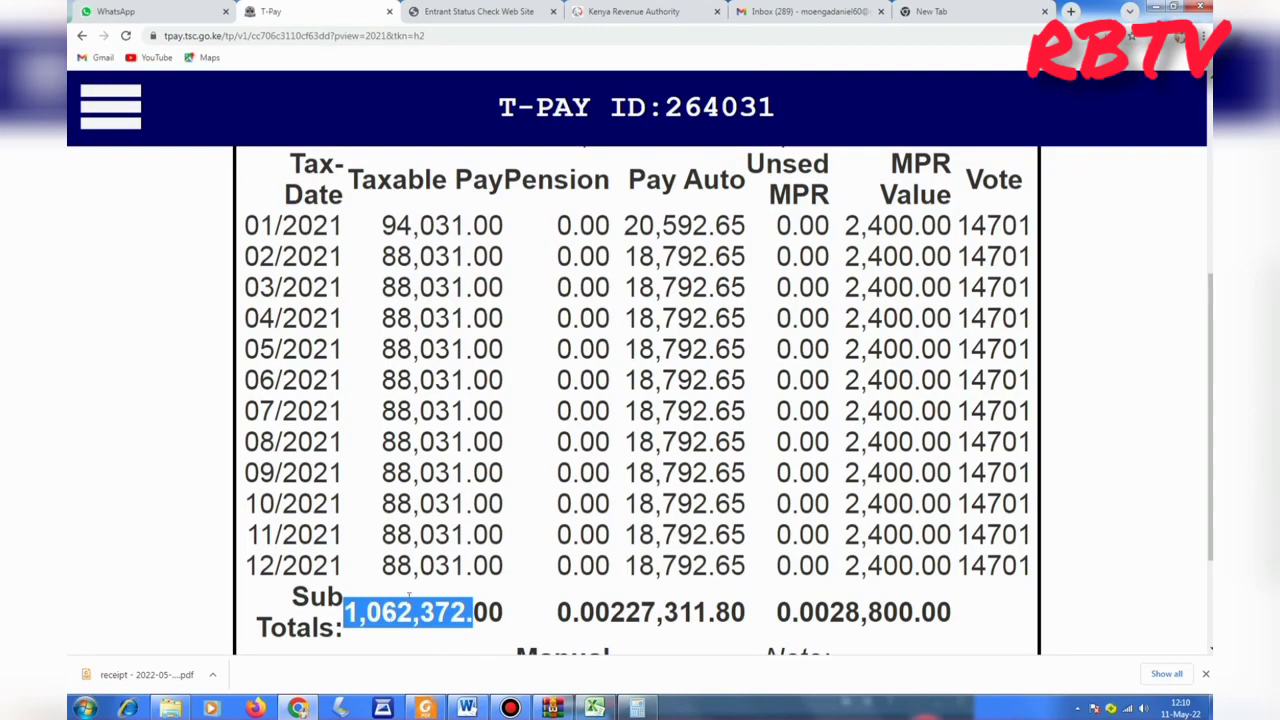
pyautogui.click(394, 598)
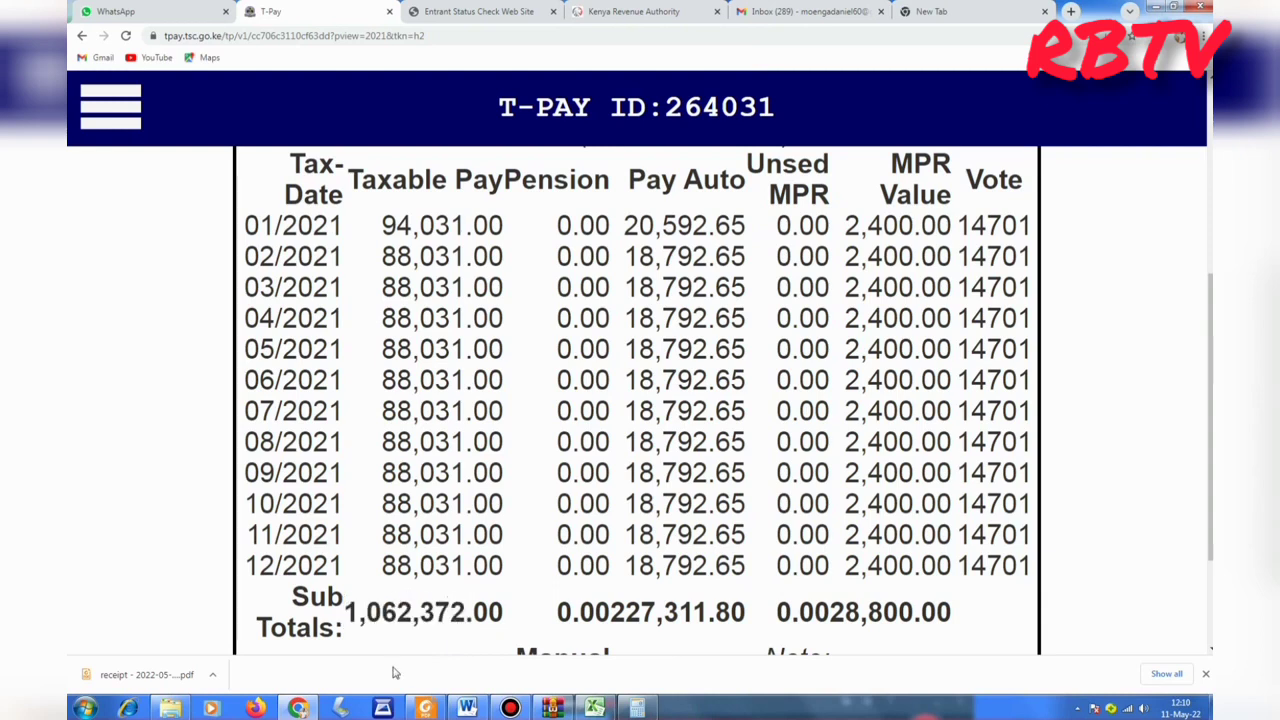
pyautogui.moveTo(594, 708)
pyautogui.click(595, 656)
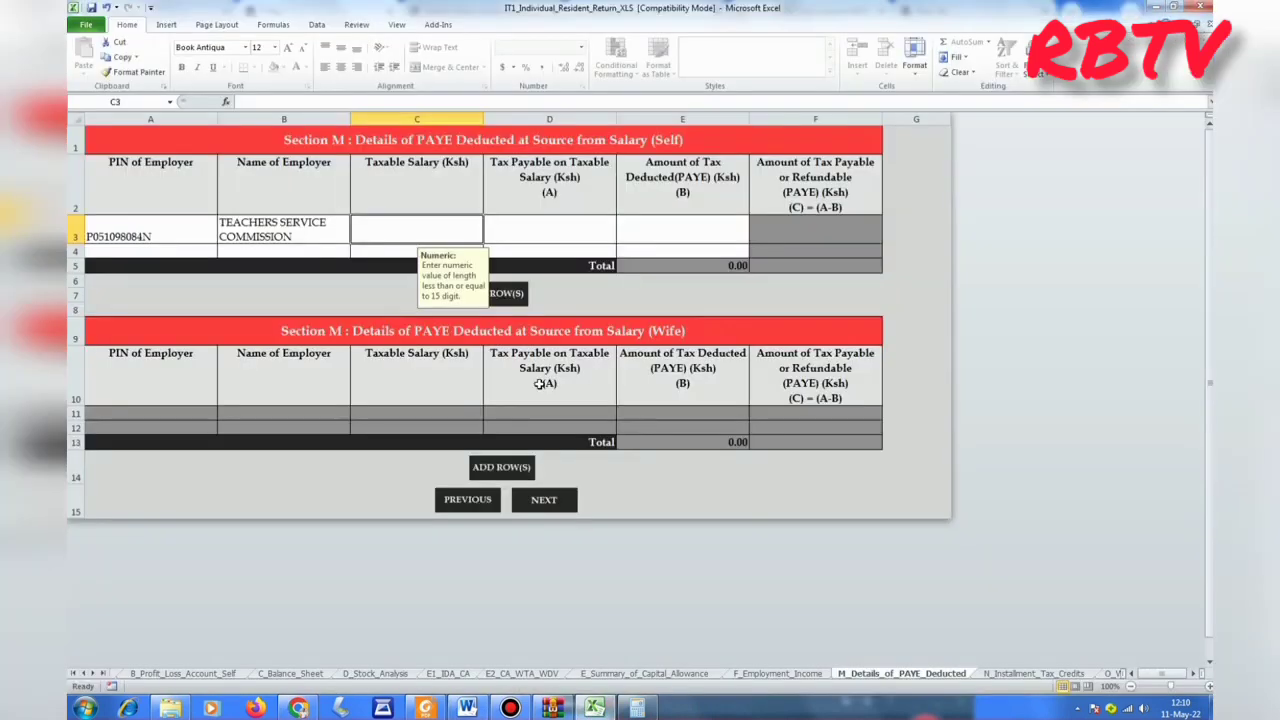
pyautogui.write('1')
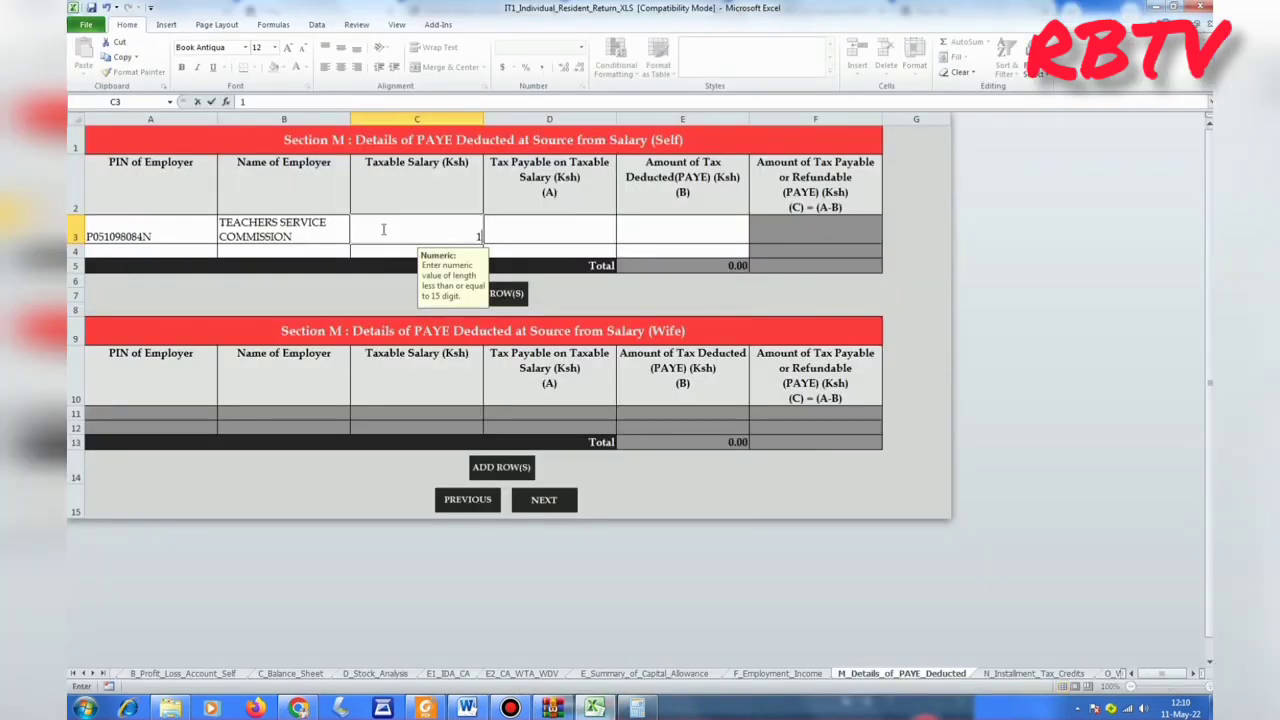
pyautogui.write('062372')
pyautogui.click(604, 287)
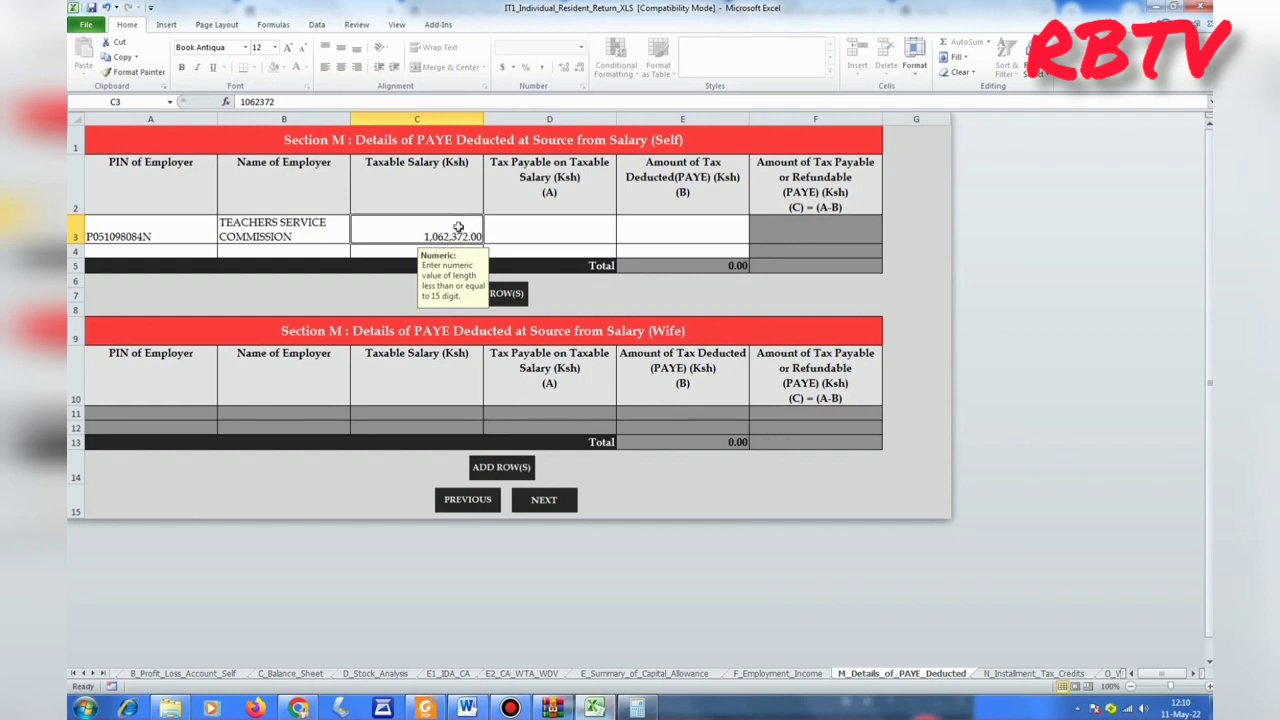
# Enter 0.00 as tax payable in D3 and go back to the T-Pay payslip.
pyautogui.click(557, 233)
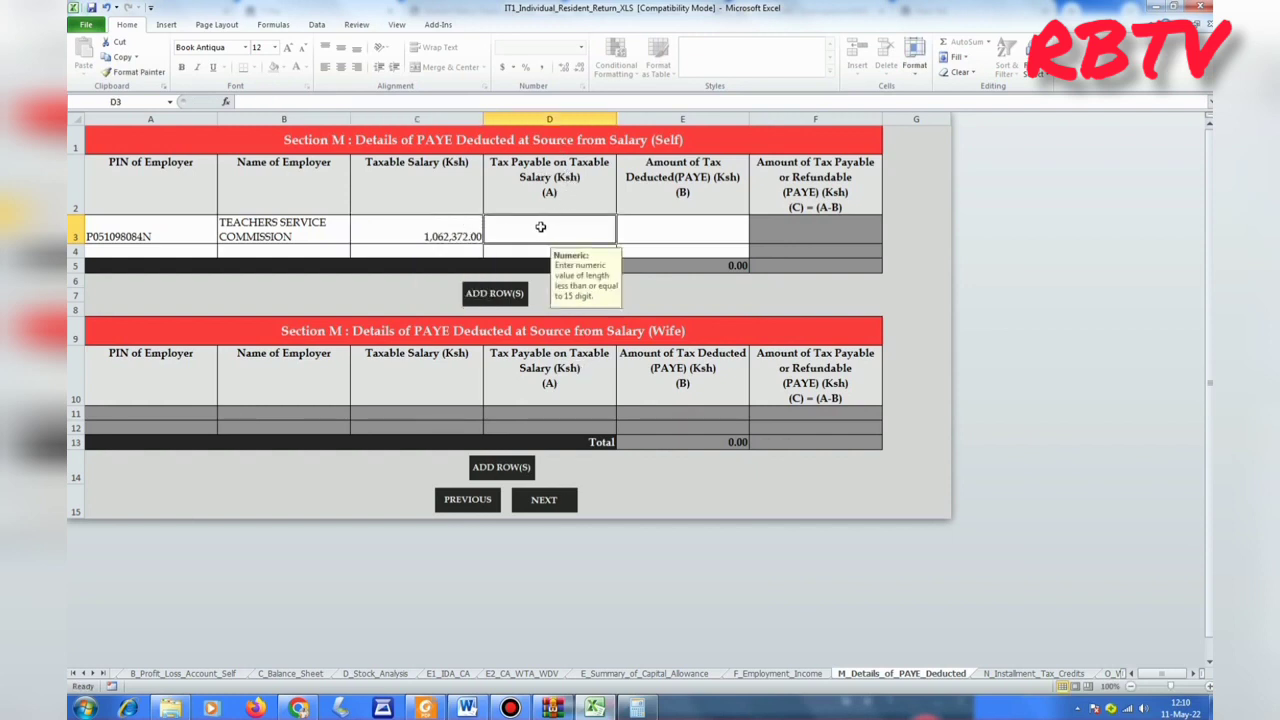
pyautogui.write('0')
pyautogui.click(666, 289)
pyautogui.click(688, 229)
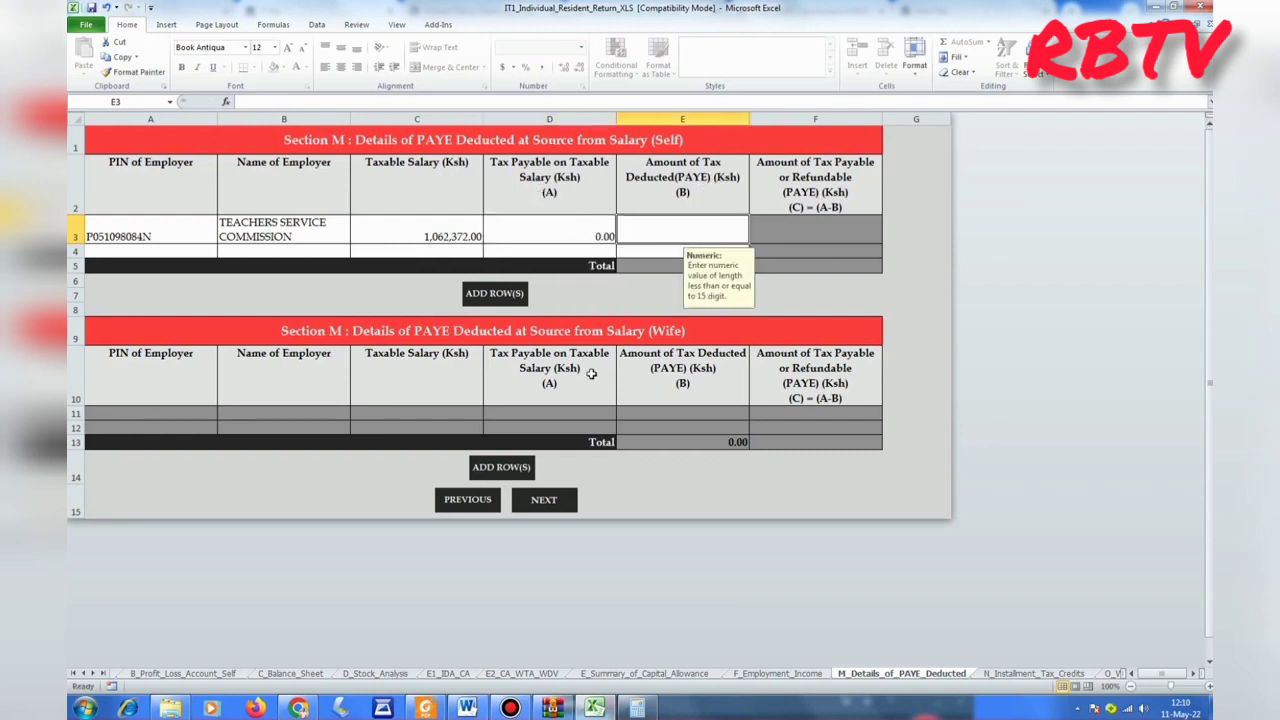
pyautogui.click(298, 708)
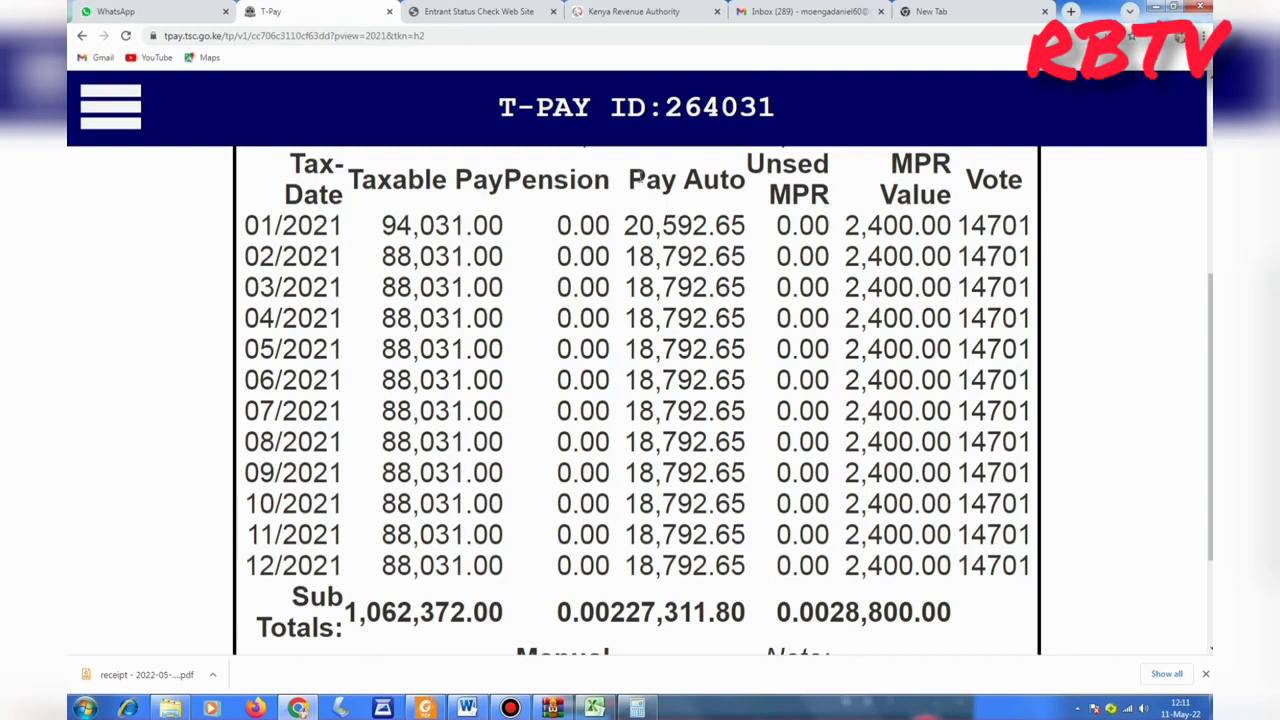
# Look up the 227,311.80 Pay Auto subtotal on T-Pay, then bring the IT1_Individual_Resident_Return_XLS.zip window forward.
pyautogui.moveTo(610, 612); pyautogui.dragTo(745, 612)
pyautogui.click(674, 610)
pyautogui.moveTo(300, 708)
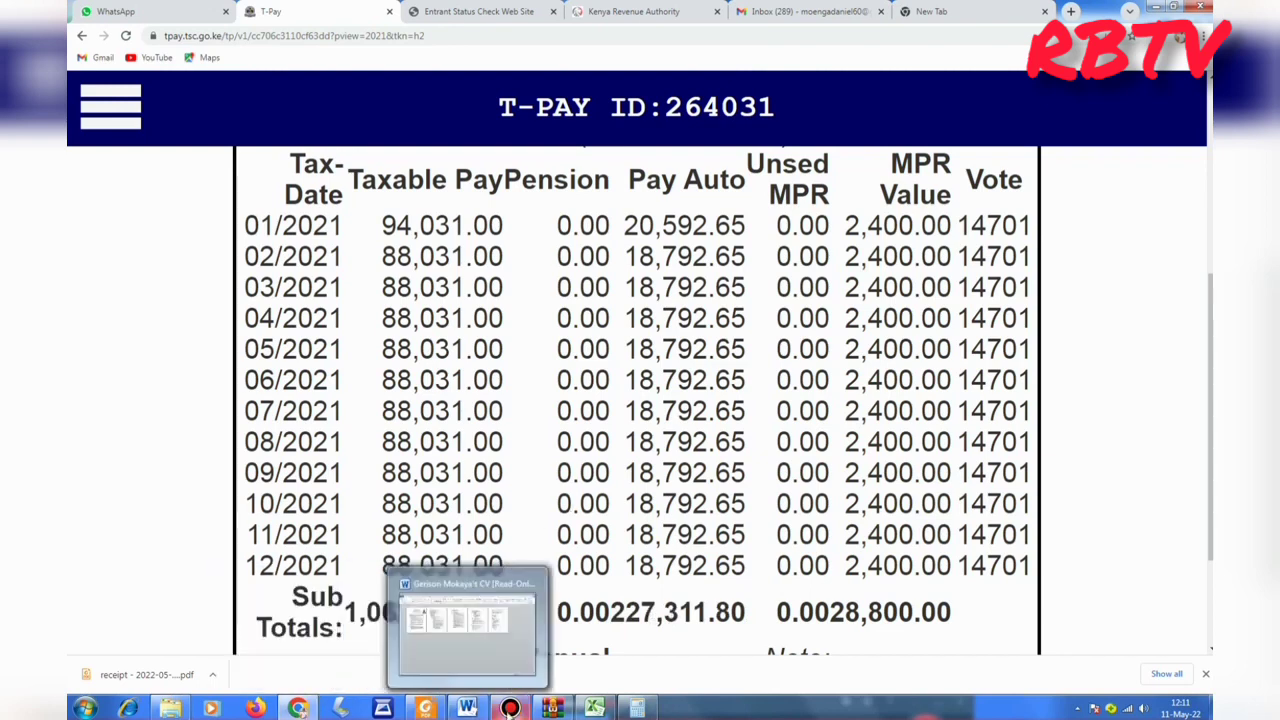
pyautogui.moveTo(553, 710)
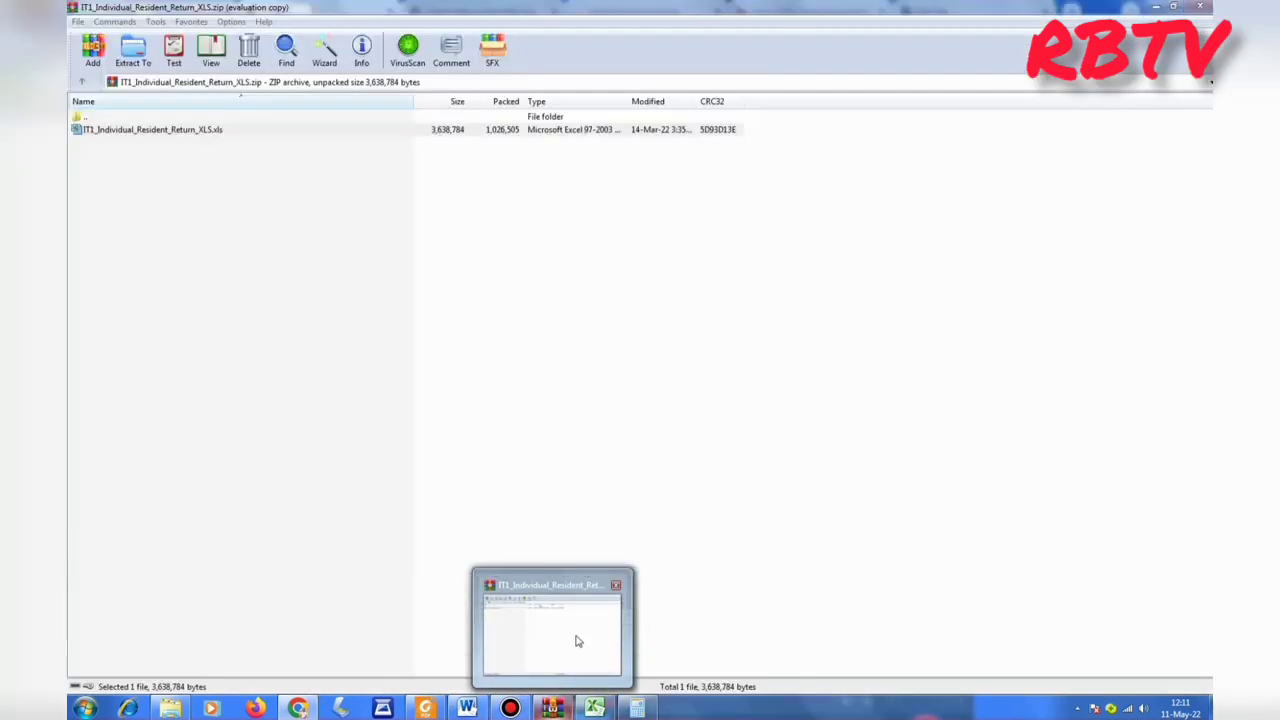
pyautogui.click(577, 641)
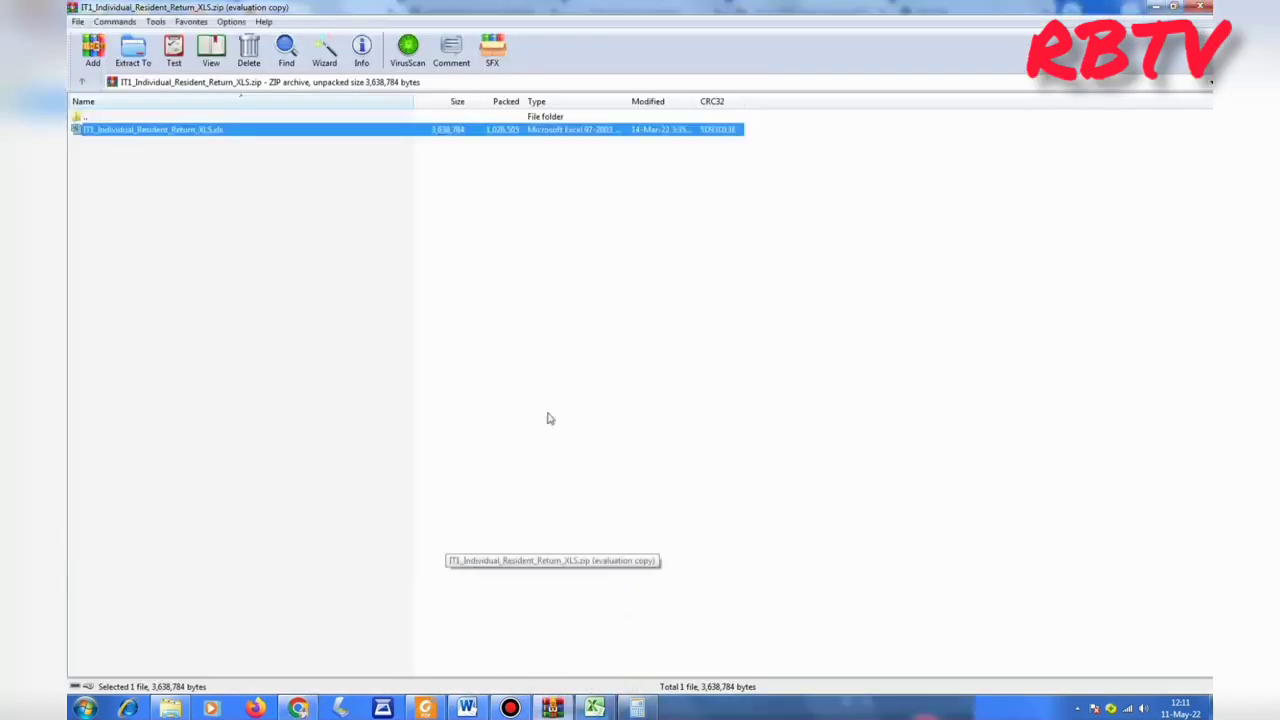
# Enter 227,311.80 as tax deducted in E3 of the PAYE sheet.
pyautogui.click(596, 708)
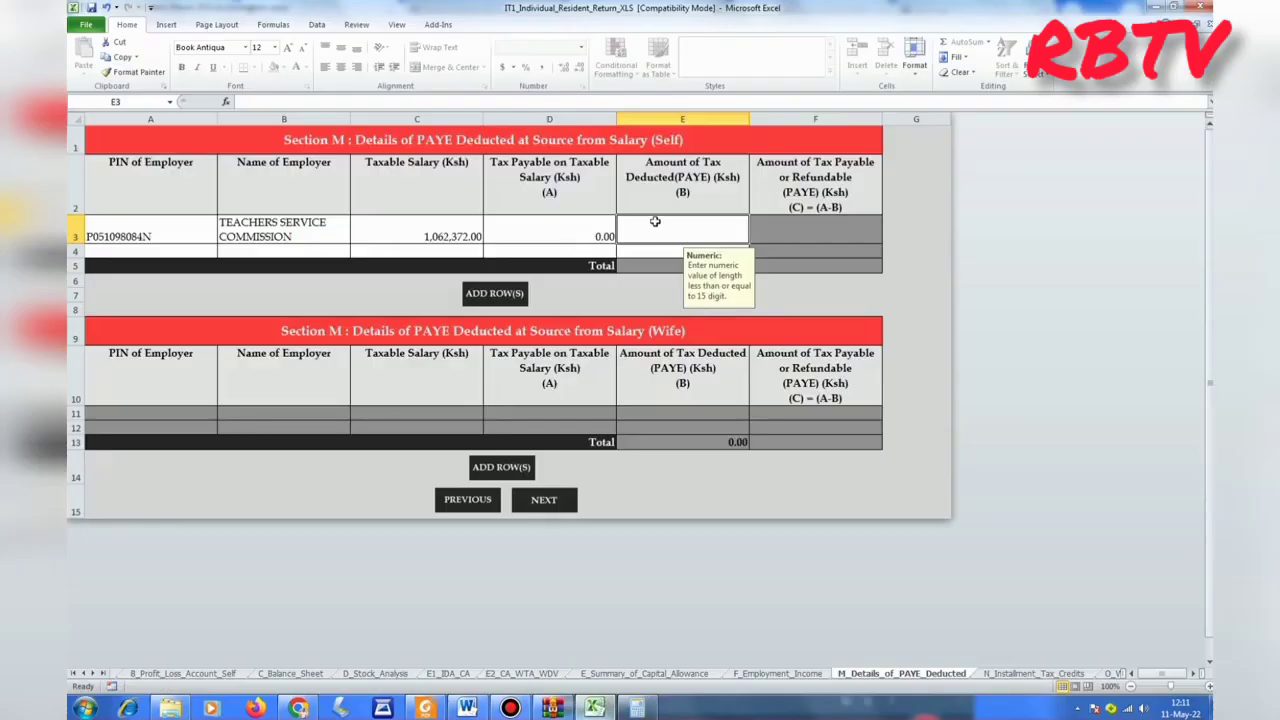
pyautogui.write('2')
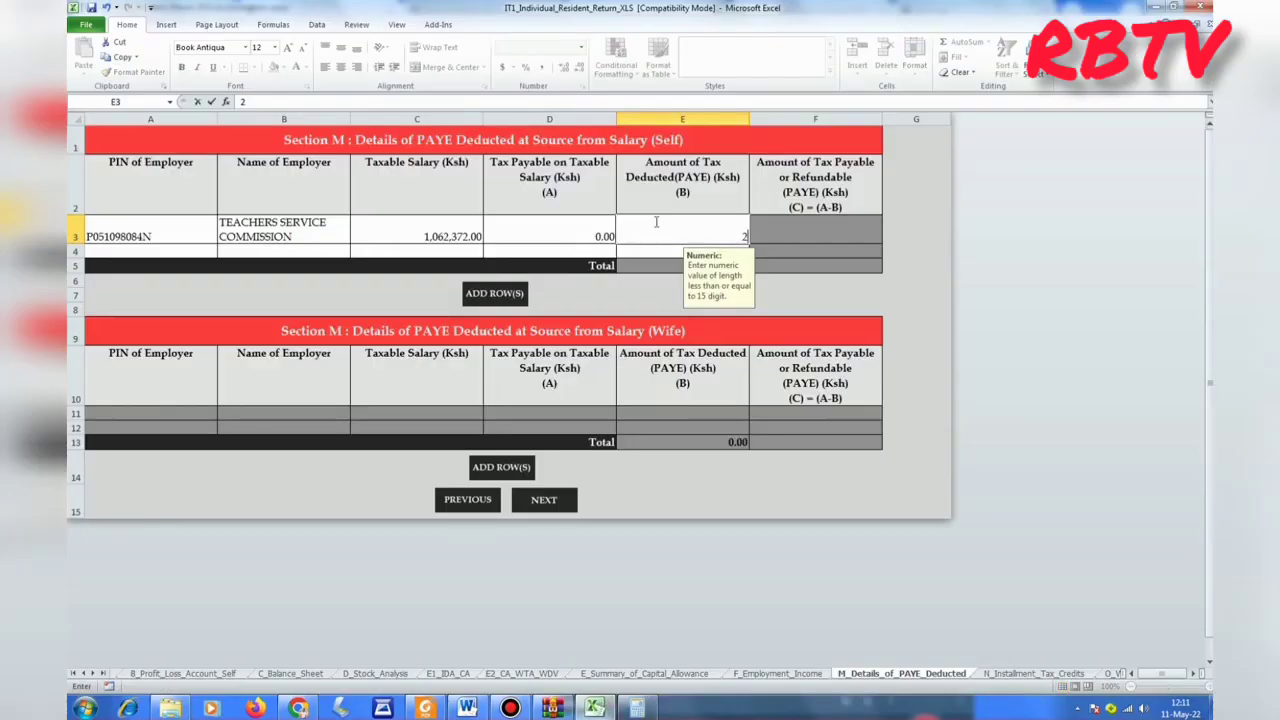
pyautogui.write('27311.80')
pyautogui.press('Return')
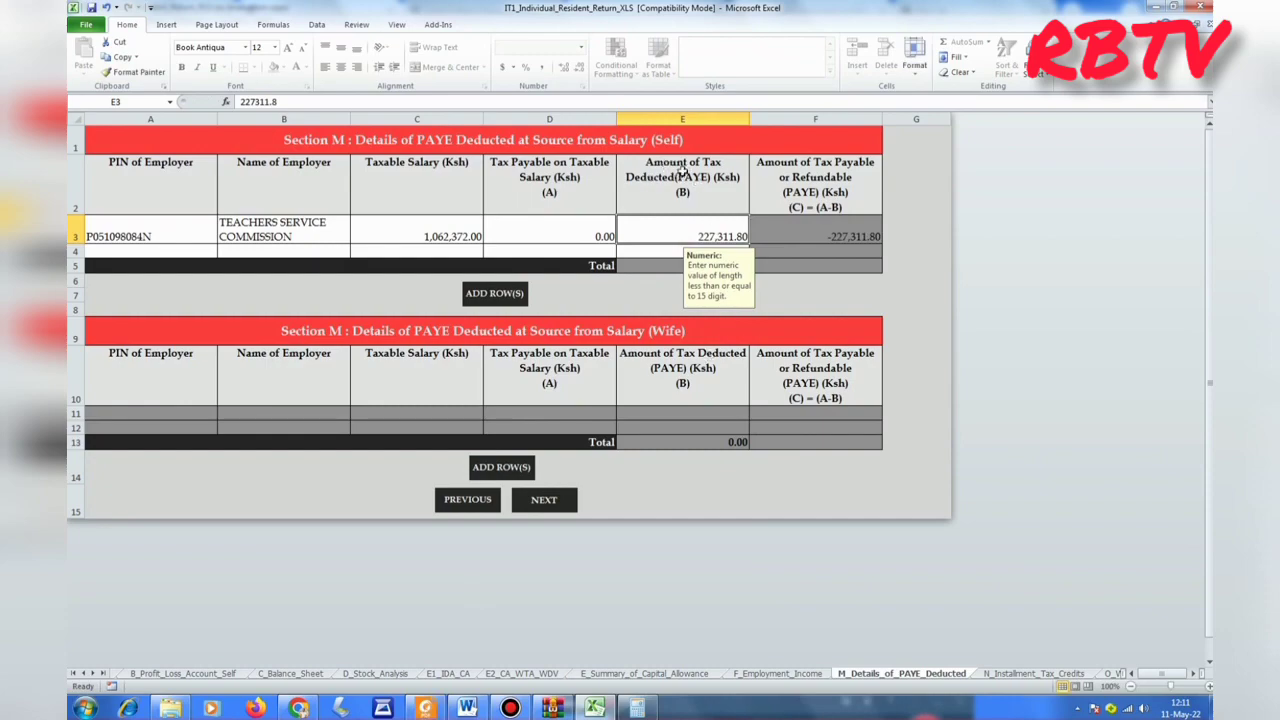
# Verify 227,311.80 against the T-Pay Pay Auto subtotal, then advance to the Installment Tax sheet.
pyautogui.moveTo(312, 710)
pyautogui.click(313, 622)
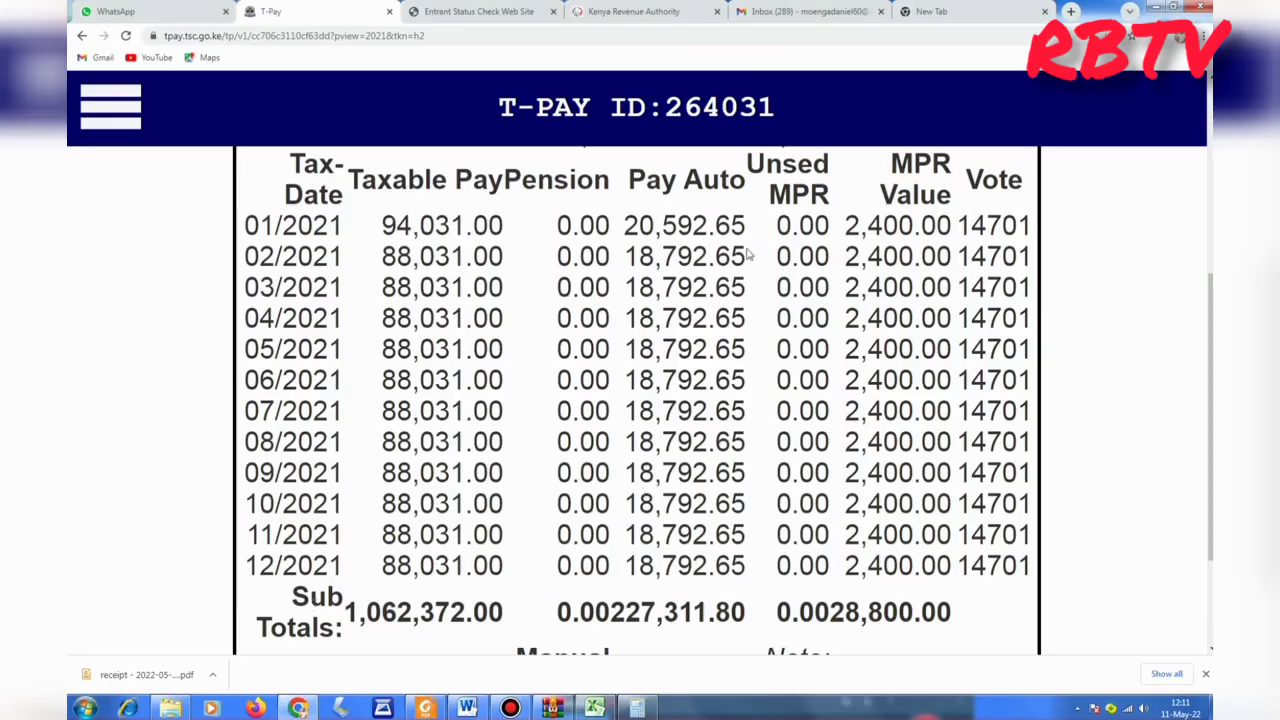
pyautogui.moveTo(628, 180); pyautogui.dragTo(748, 180)
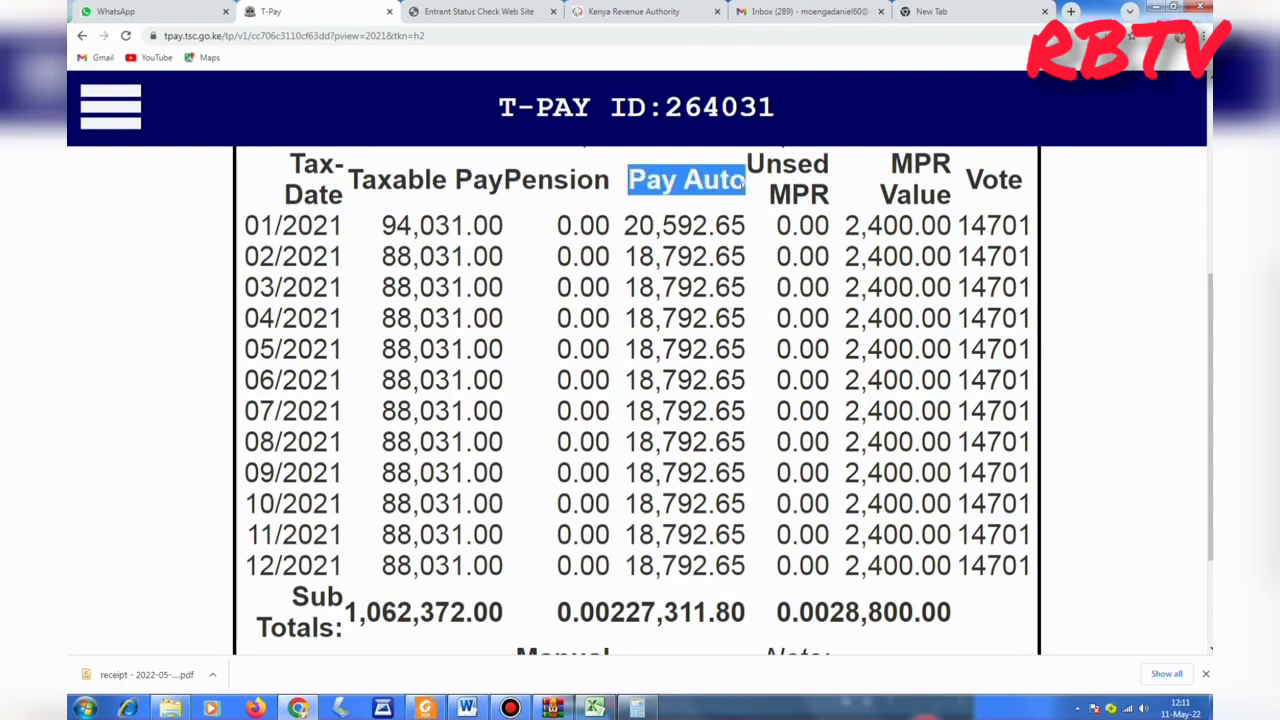
pyautogui.click(702, 180)
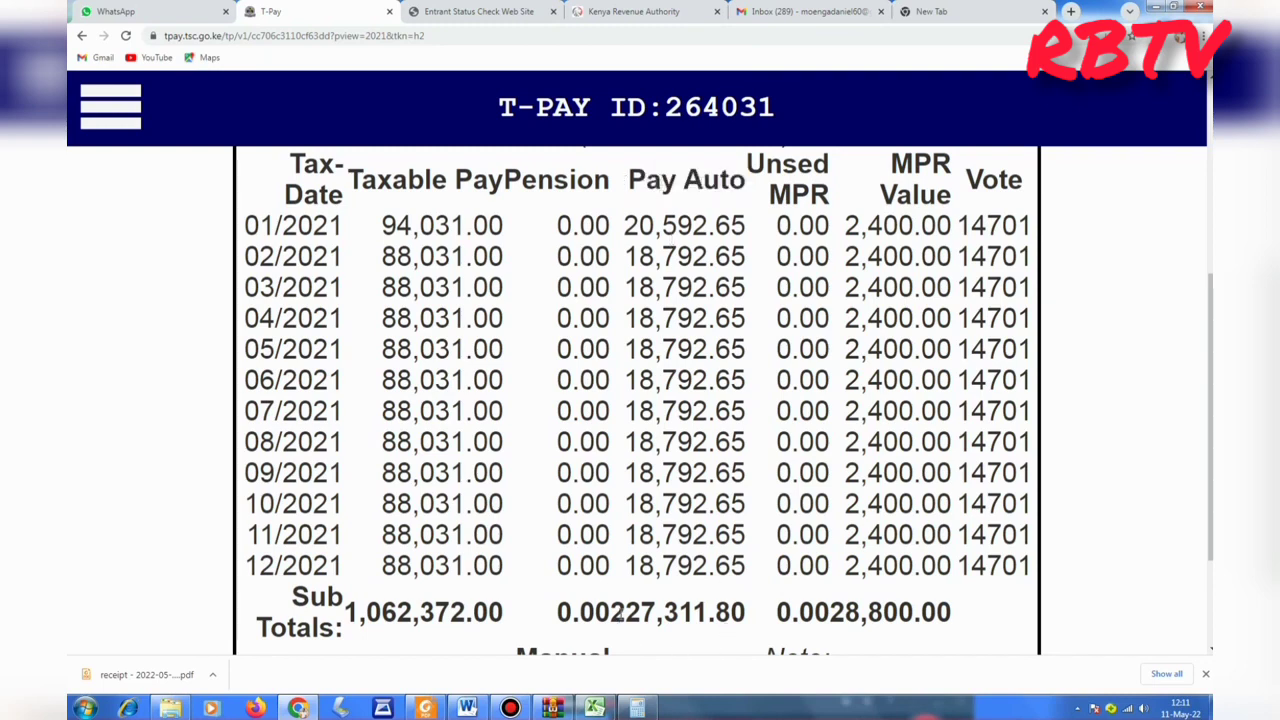
pyautogui.moveTo(618, 612); pyautogui.dragTo(755, 612)
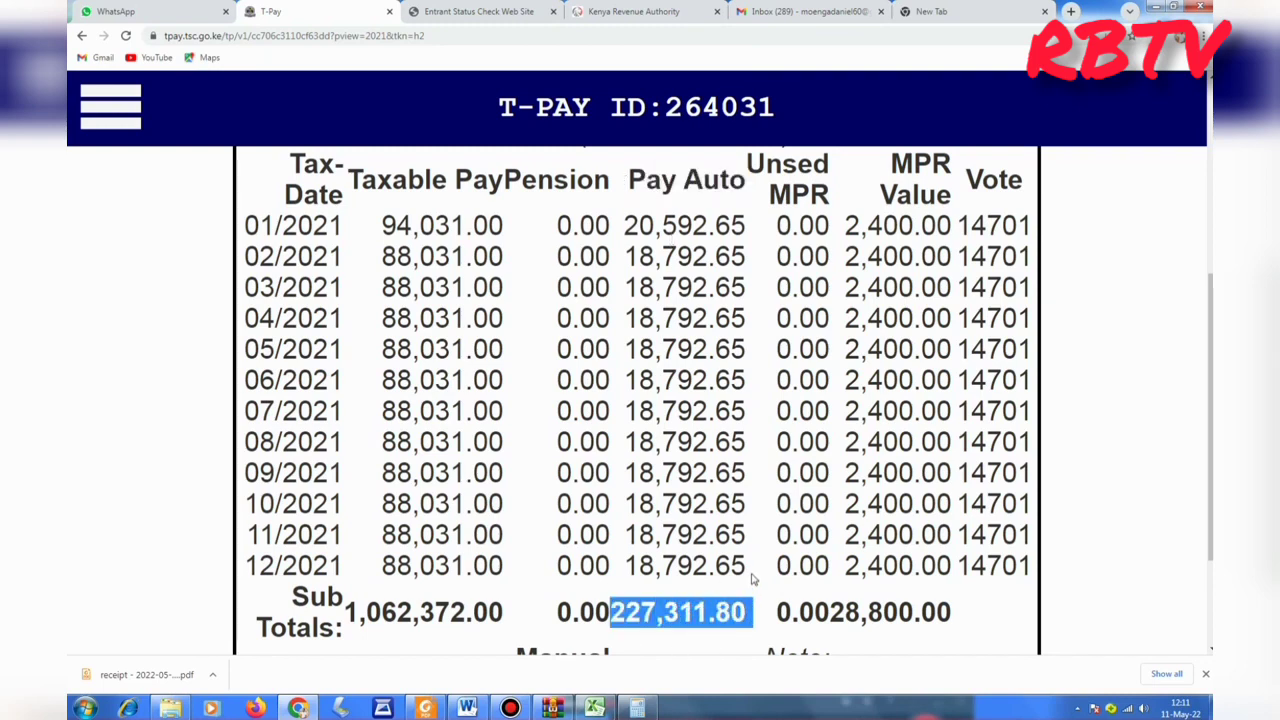
pyautogui.click(755, 580)
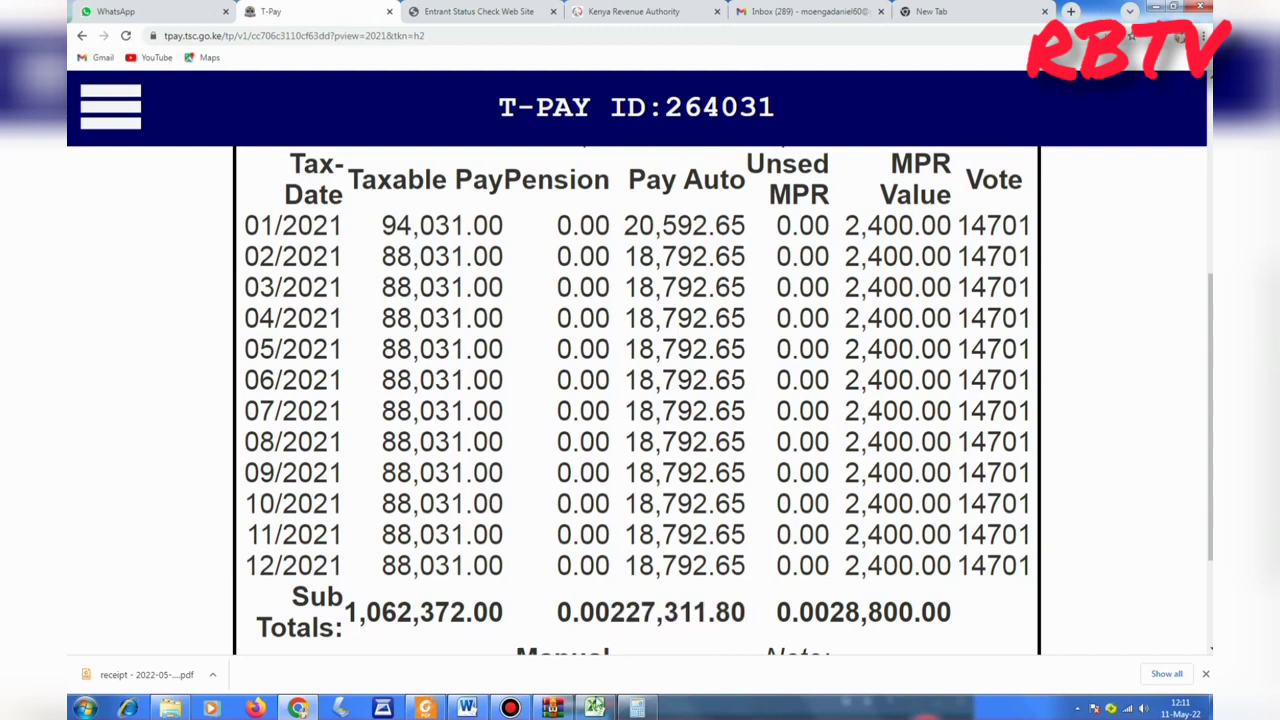
pyautogui.moveTo(594, 708)
pyautogui.click(597, 630)
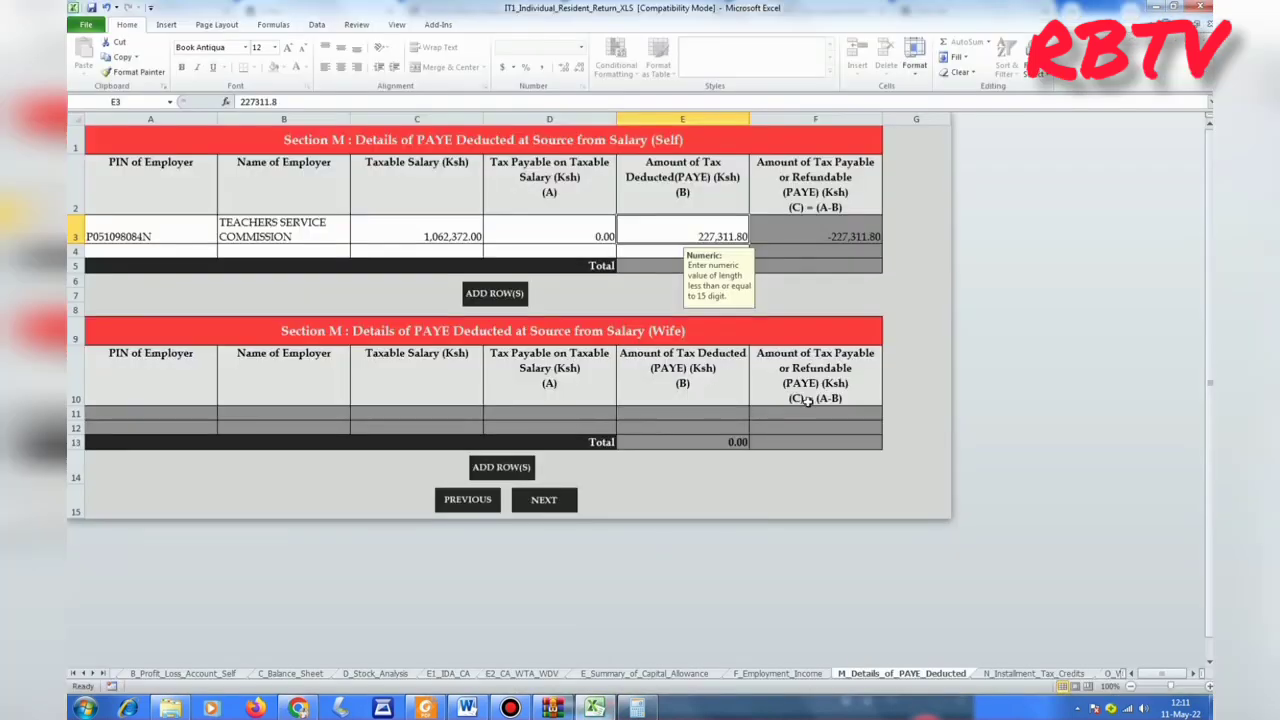
pyautogui.click(544, 504)
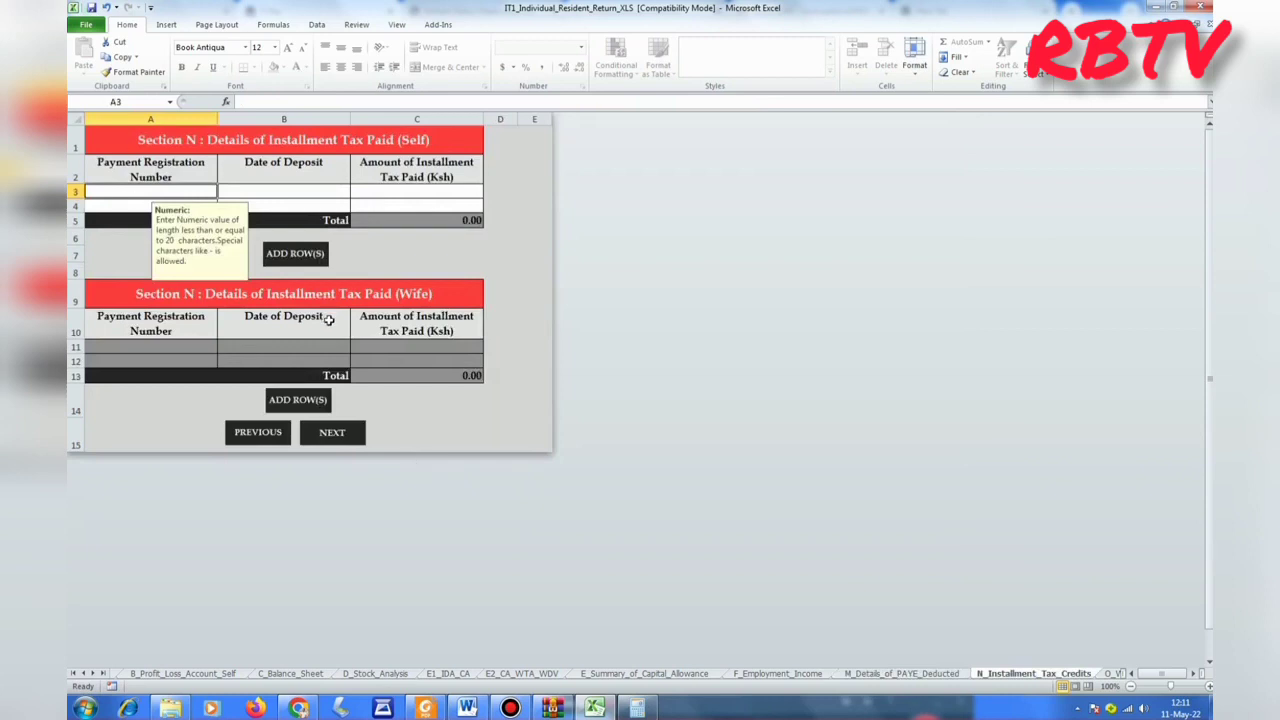
# Skip the blank Installment Tax, WHT Credits and Advance Income Tax sheets without entering anything.
pyautogui.click(338, 436)
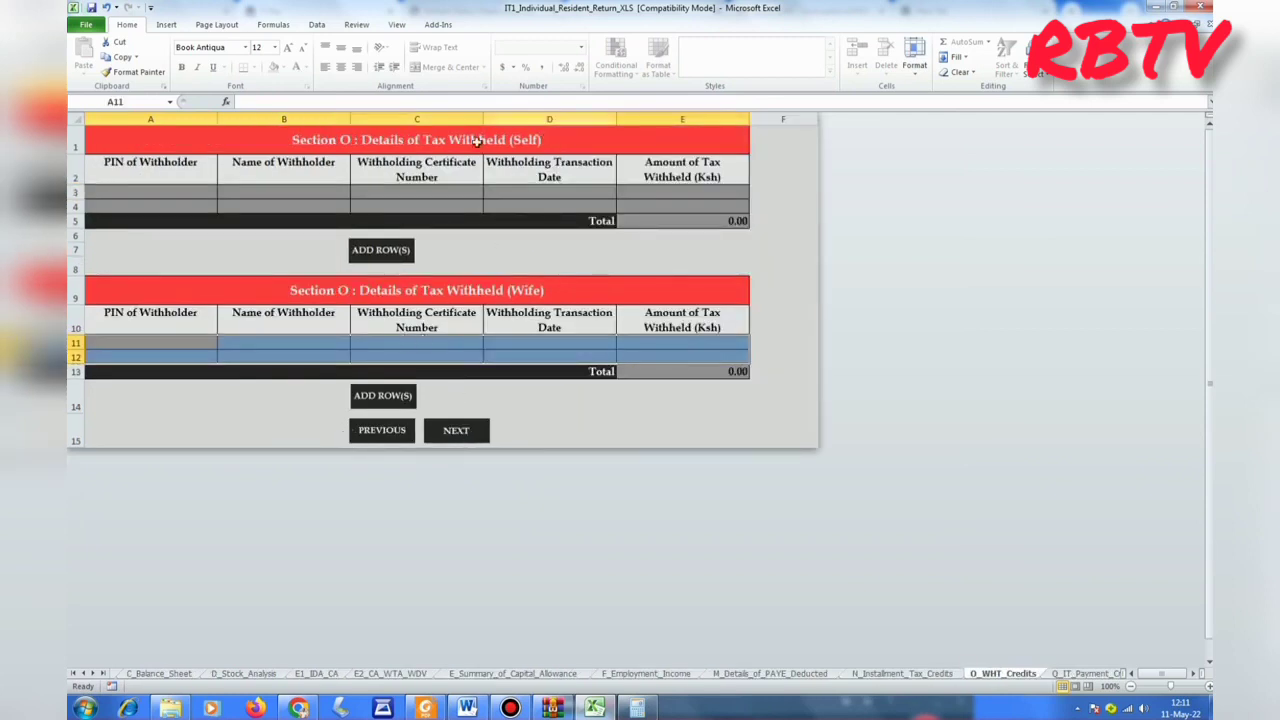
pyautogui.click(458, 432)
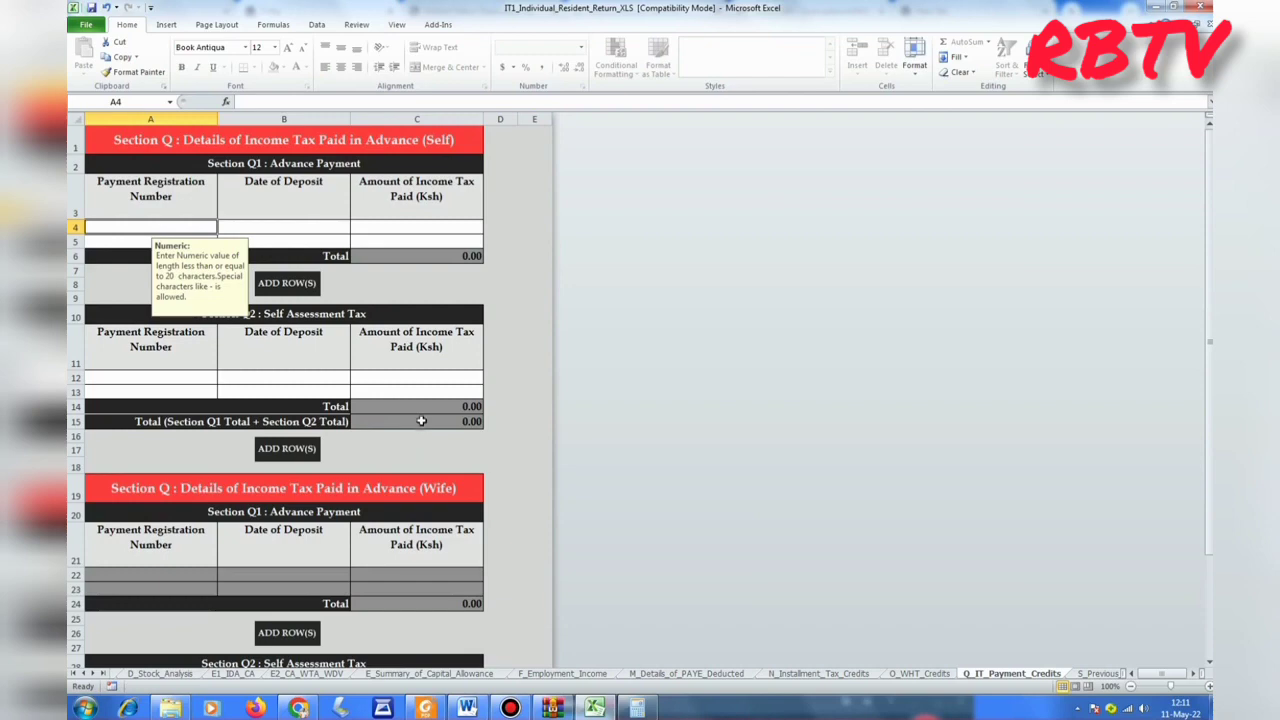
pyautogui.scroll(-7, 418, 437)
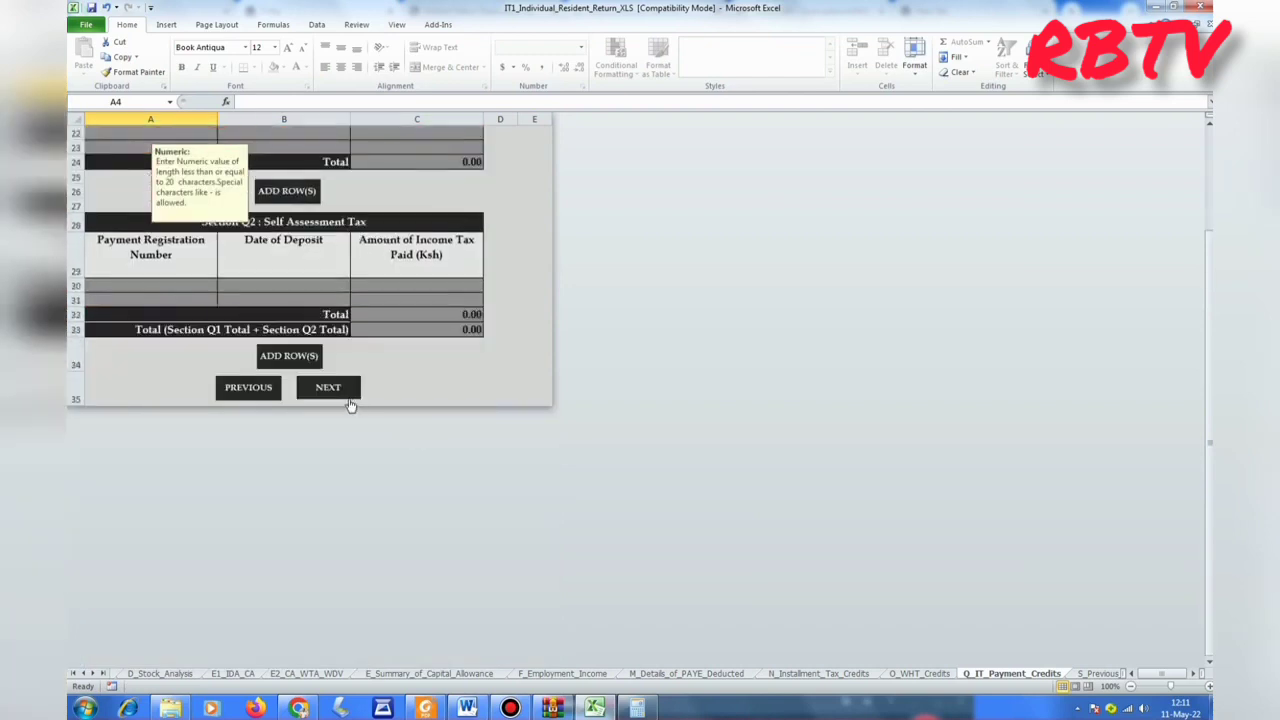
pyautogui.click(340, 389)
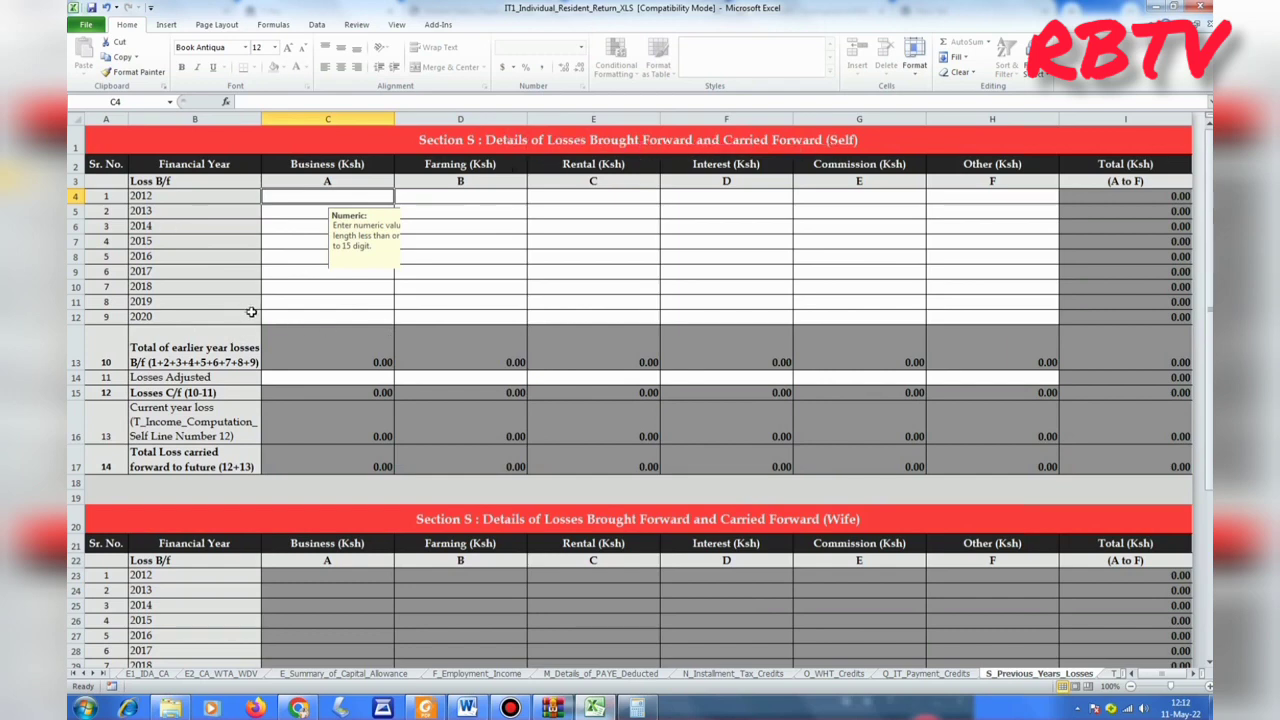
# Enter 0 in all six 2020 loss categories: Business, Farming, Rental, Interest, Commission, Other.
pyautogui.click(332, 318)
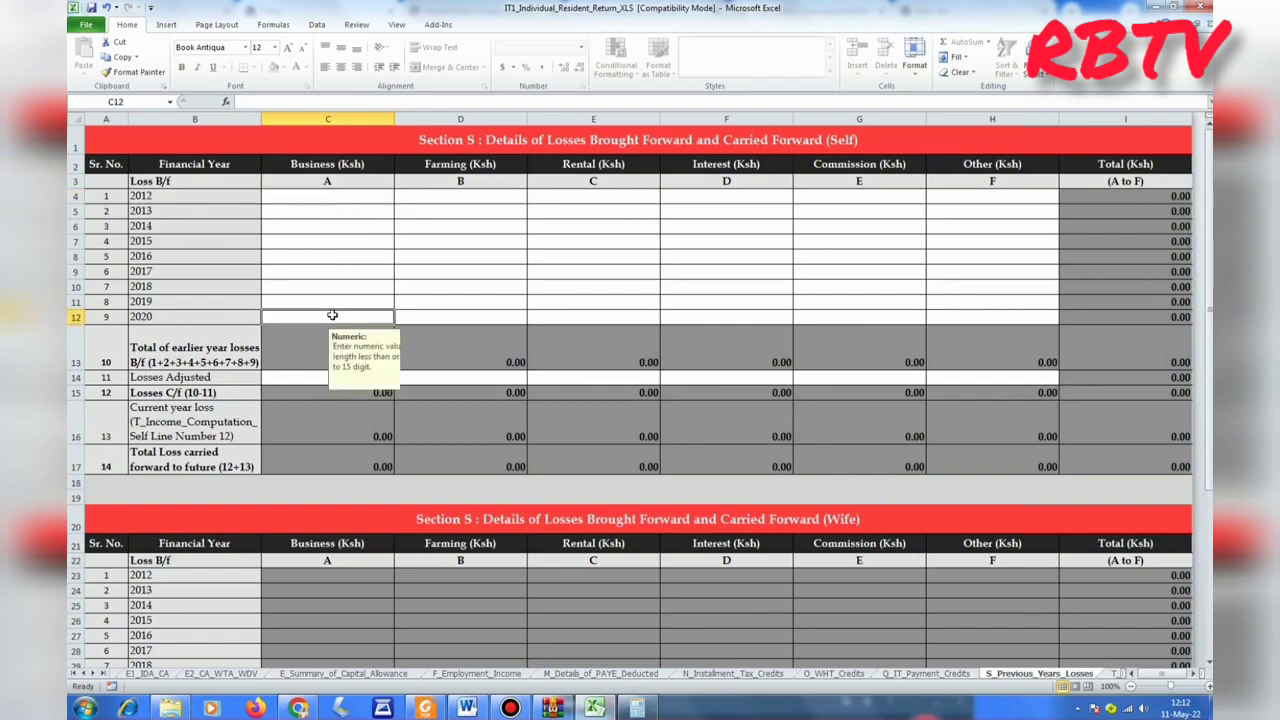
pyautogui.write('0')
pyautogui.click(437, 318)
pyautogui.write('0')
pyautogui.click(578, 316)
pyautogui.write('0')
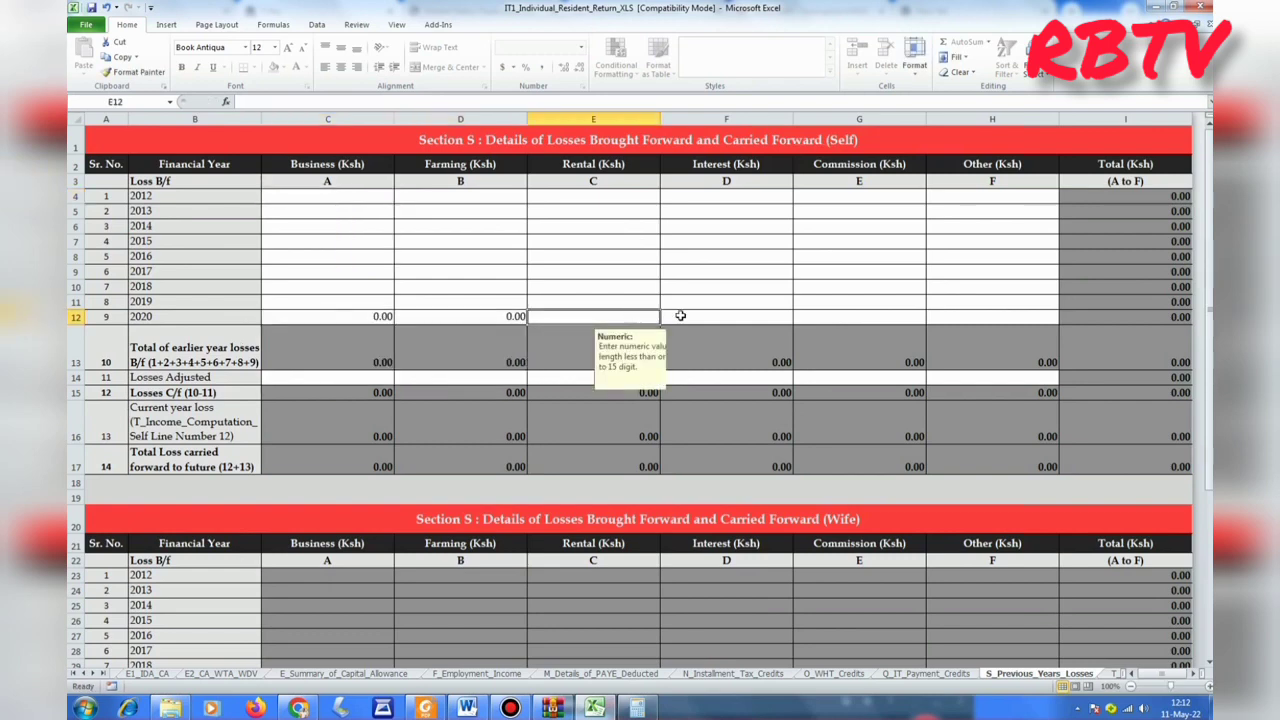
pyautogui.click(780, 320)
pyautogui.write('0')
pyautogui.click(862, 321)
pyautogui.write('0')
pyautogui.click(989, 320)
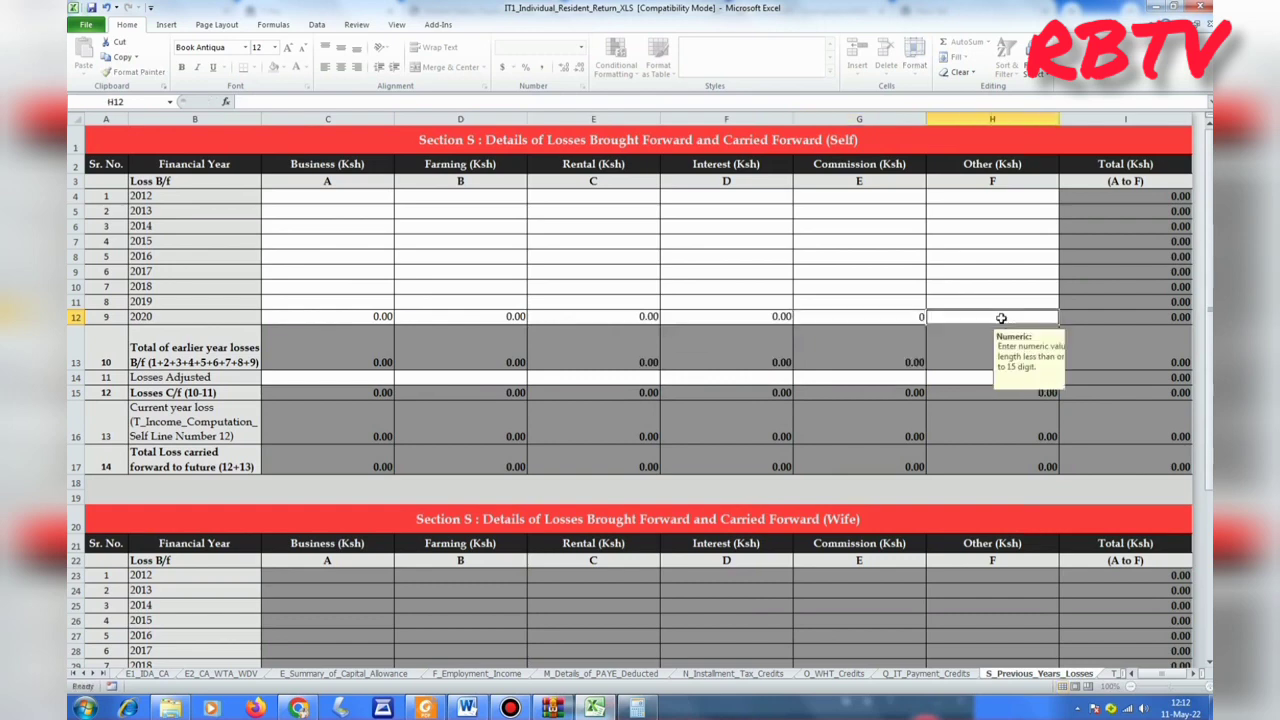
pyautogui.write('0')
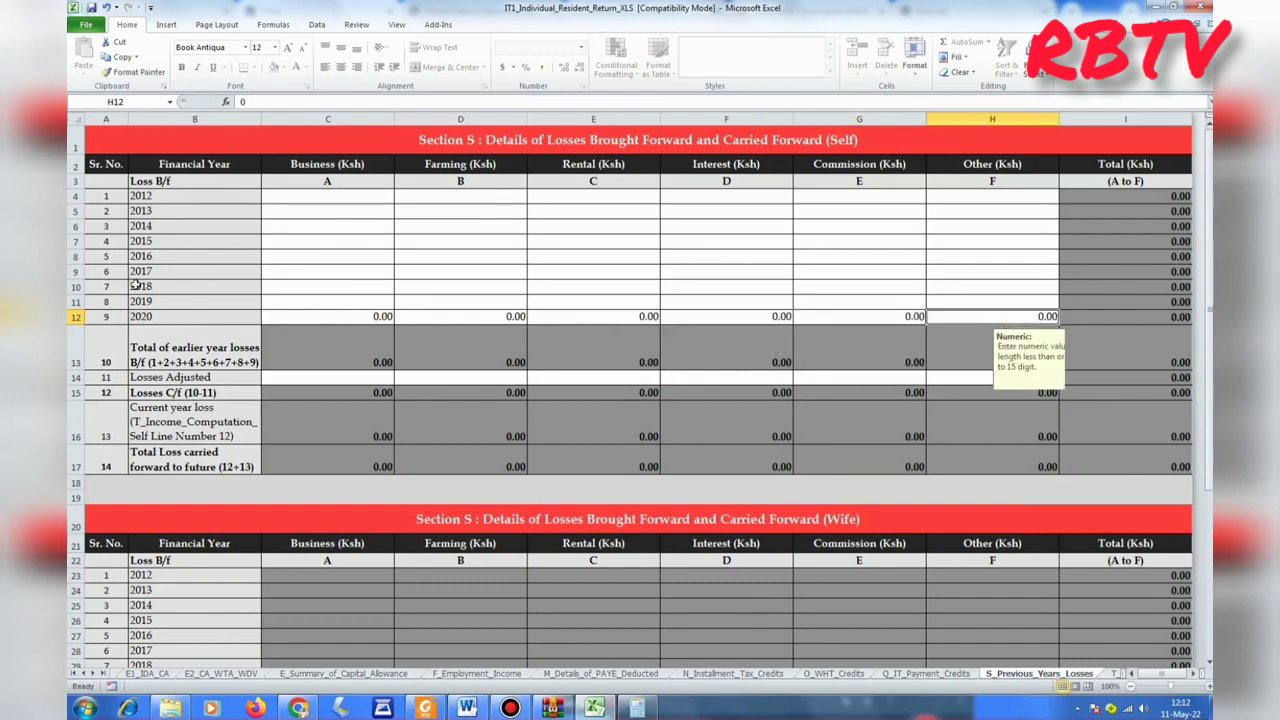
# Enter 0 in every Losses Adjusted category, then advance to the self income computation sheet.
pyautogui.click(318, 379)
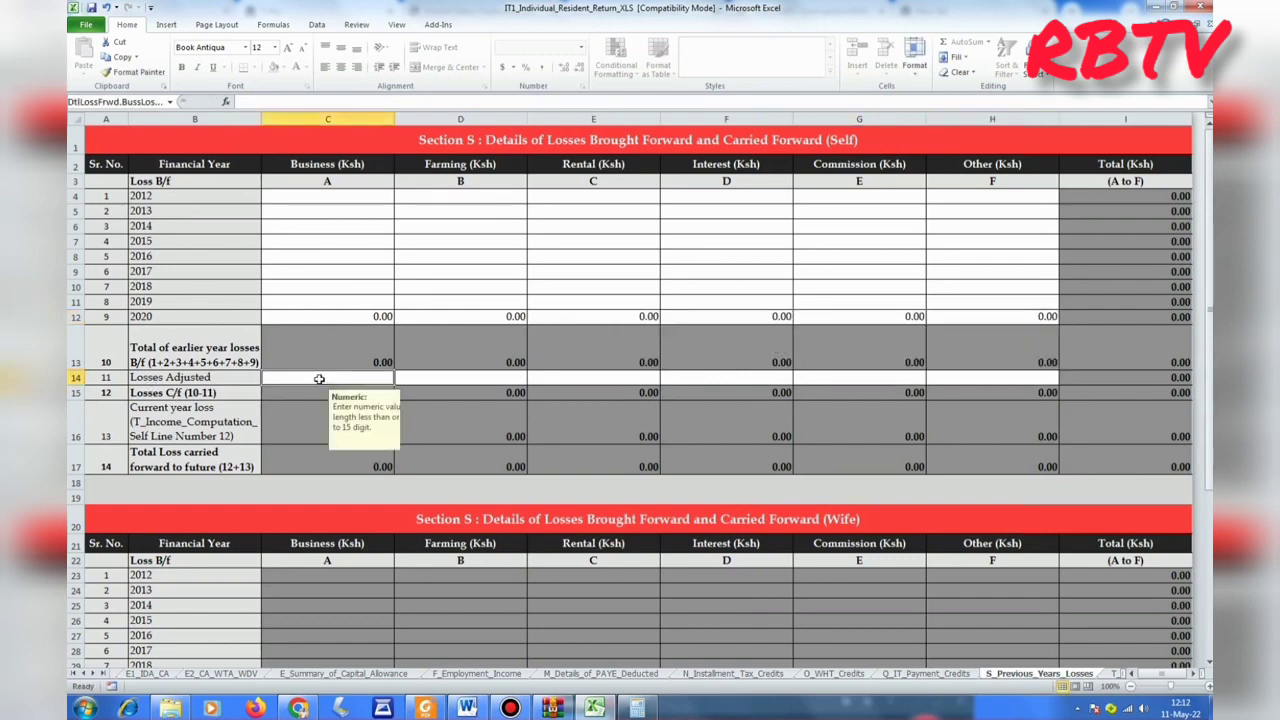
pyautogui.write('0')
pyautogui.click(499, 380)
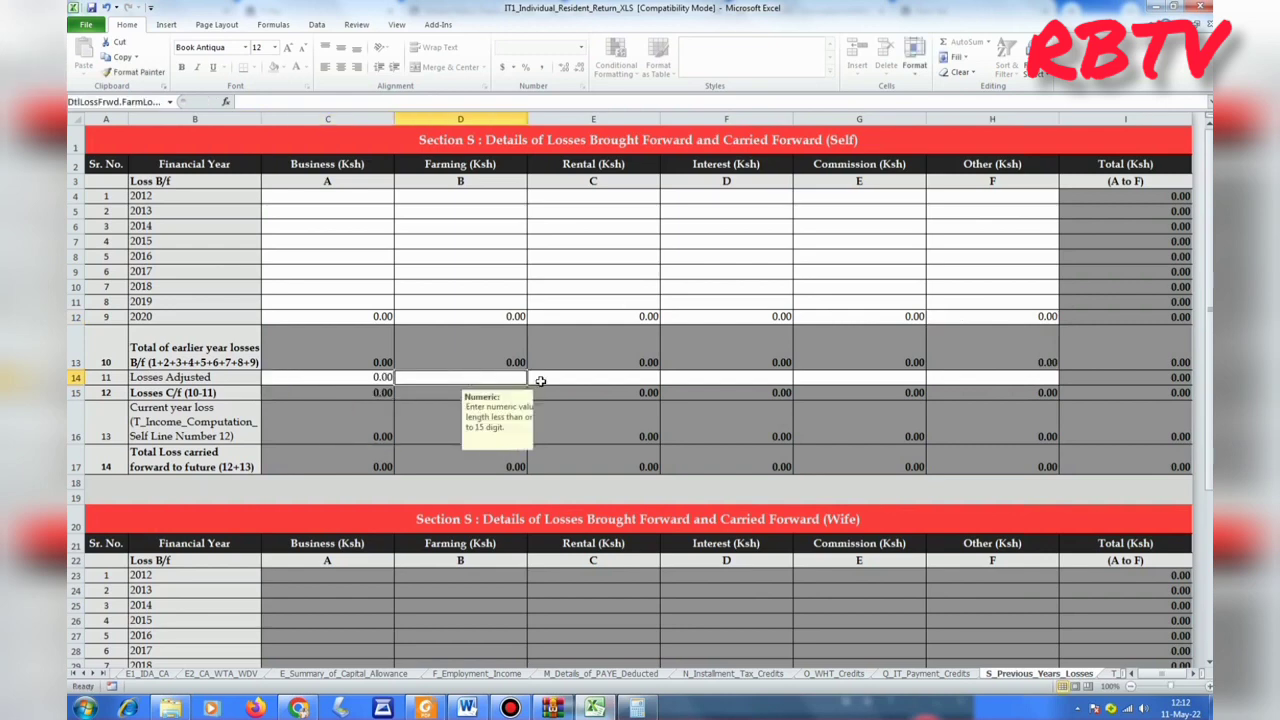
pyautogui.write('0')
pyautogui.click(572, 383)
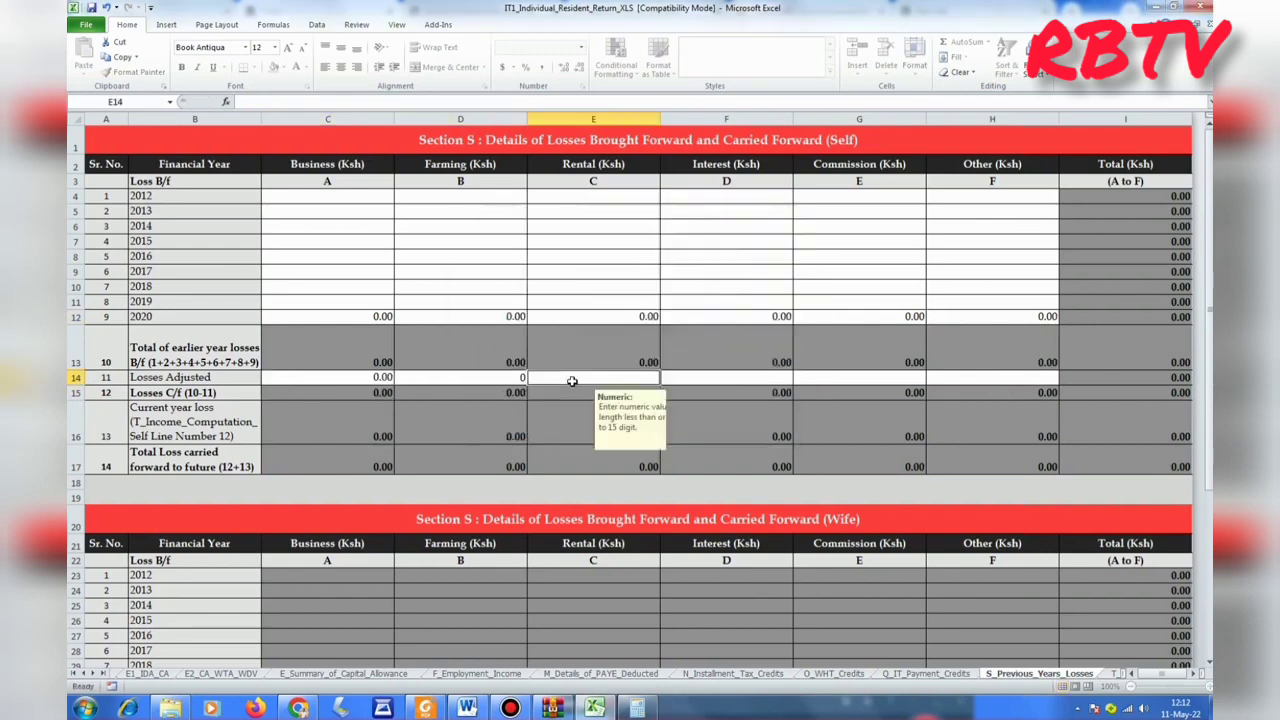
pyautogui.write('0')
pyautogui.click(722, 377)
pyautogui.write('00')
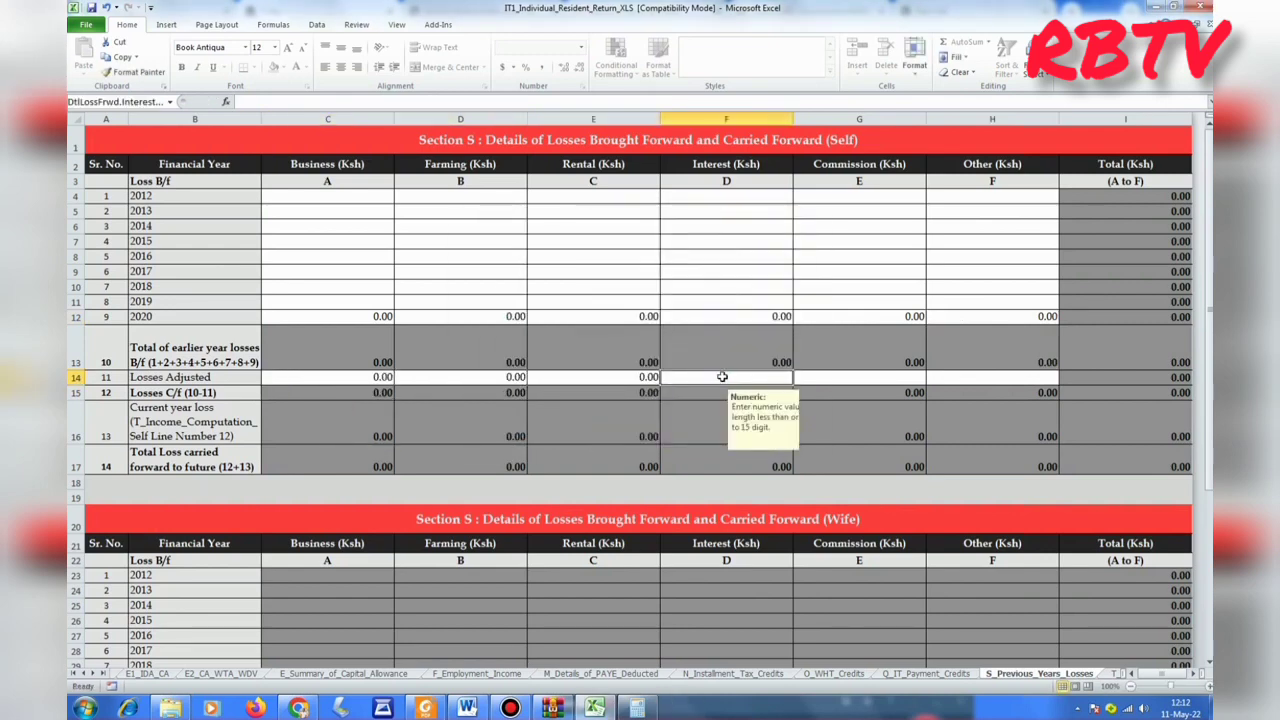
pyautogui.click(830, 380)
pyautogui.write('0')
pyautogui.click(935, 383)
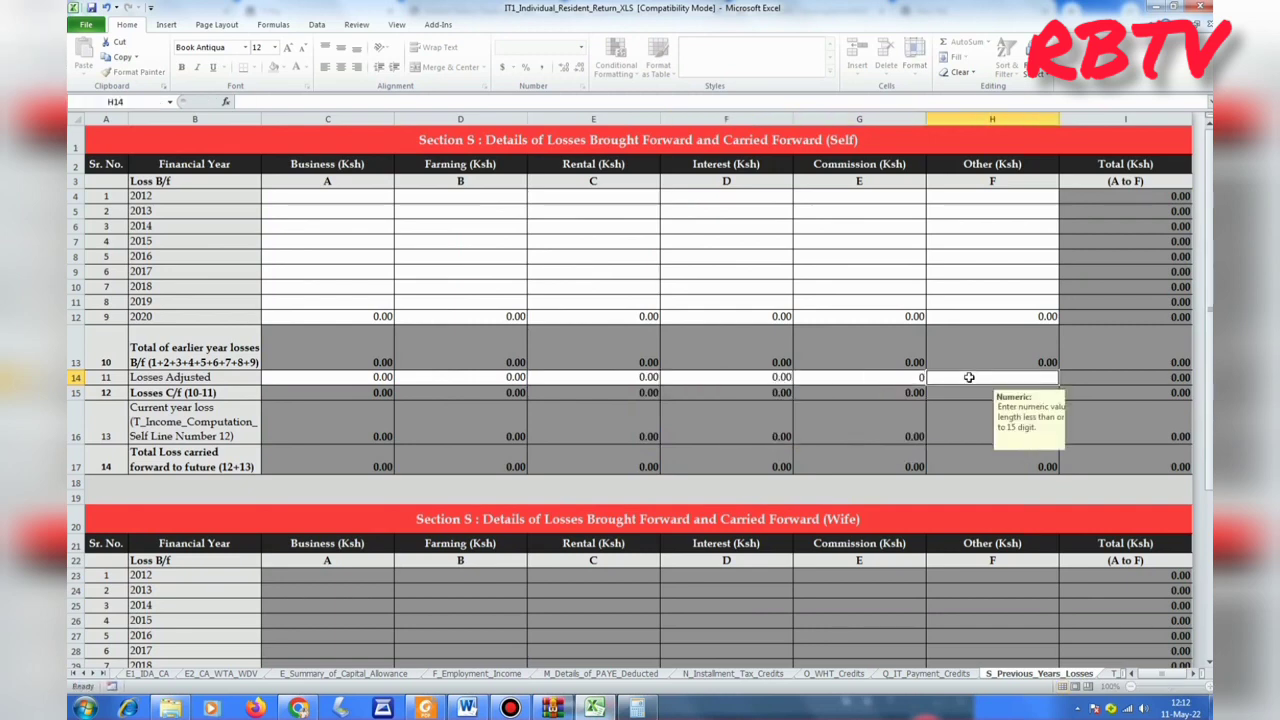
pyautogui.write('0')
pyautogui.click(868, 485)
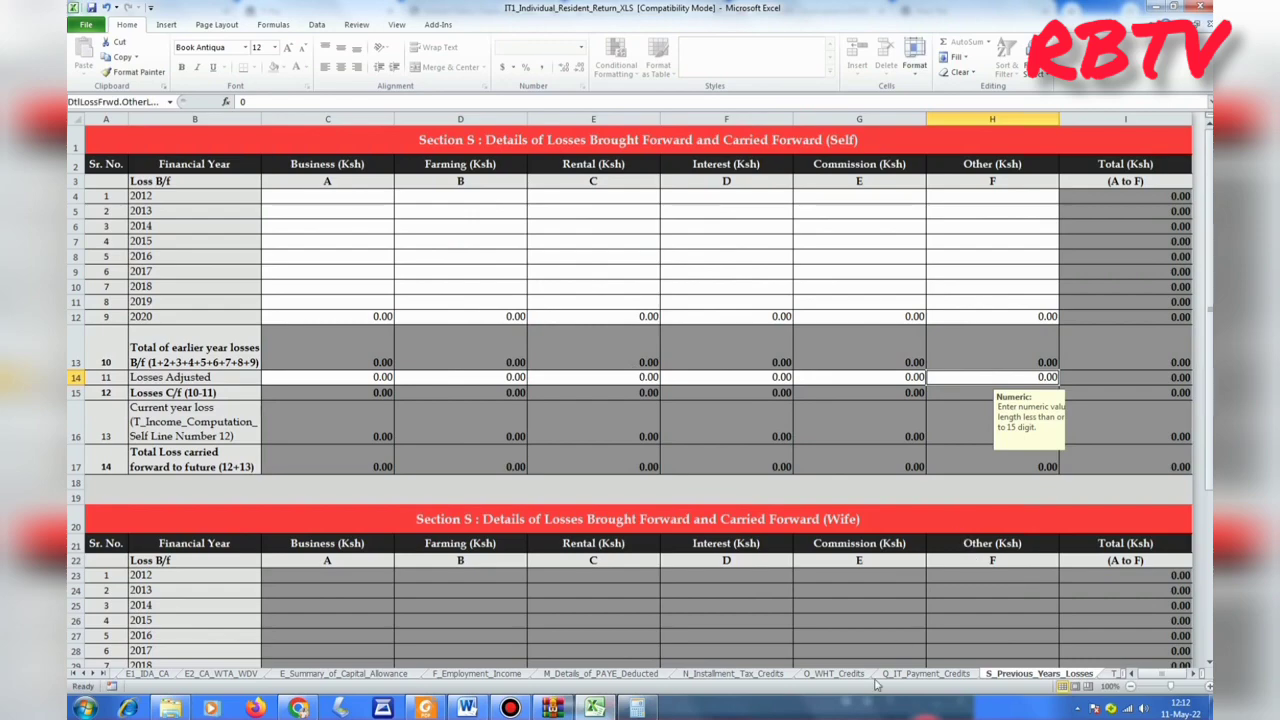
pyautogui.scroll(-11, 560, 446)
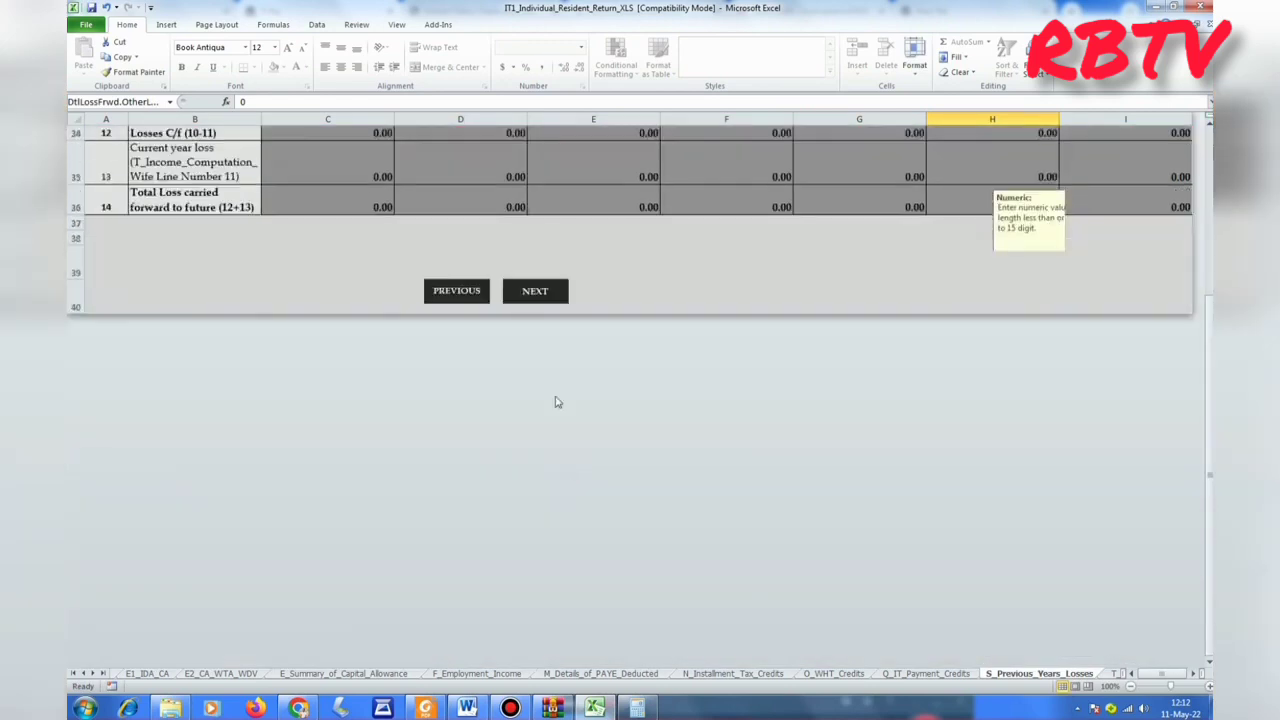
pyautogui.click(536, 292)
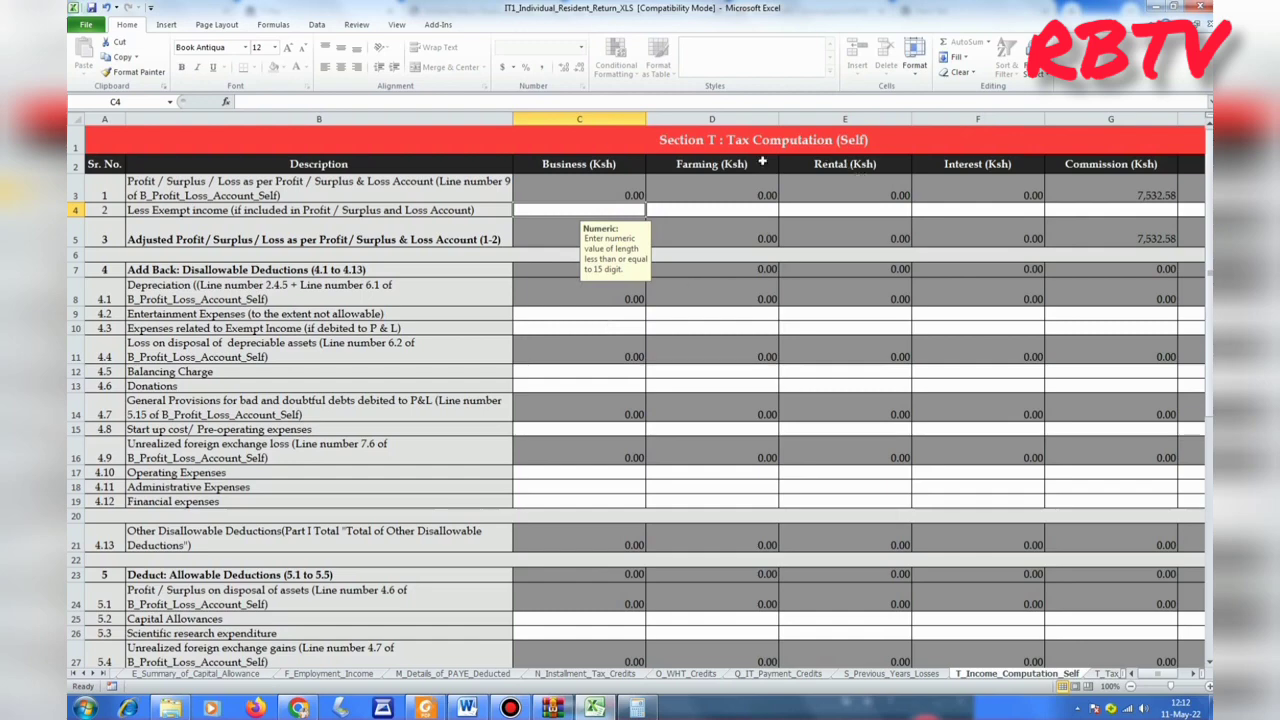
# Move past the self income computation and review Tax Computation: 258,372.00 payable, 227,311.80 credits, 31,060.20 due.
pyautogui.scroll(-11, 743, 280)
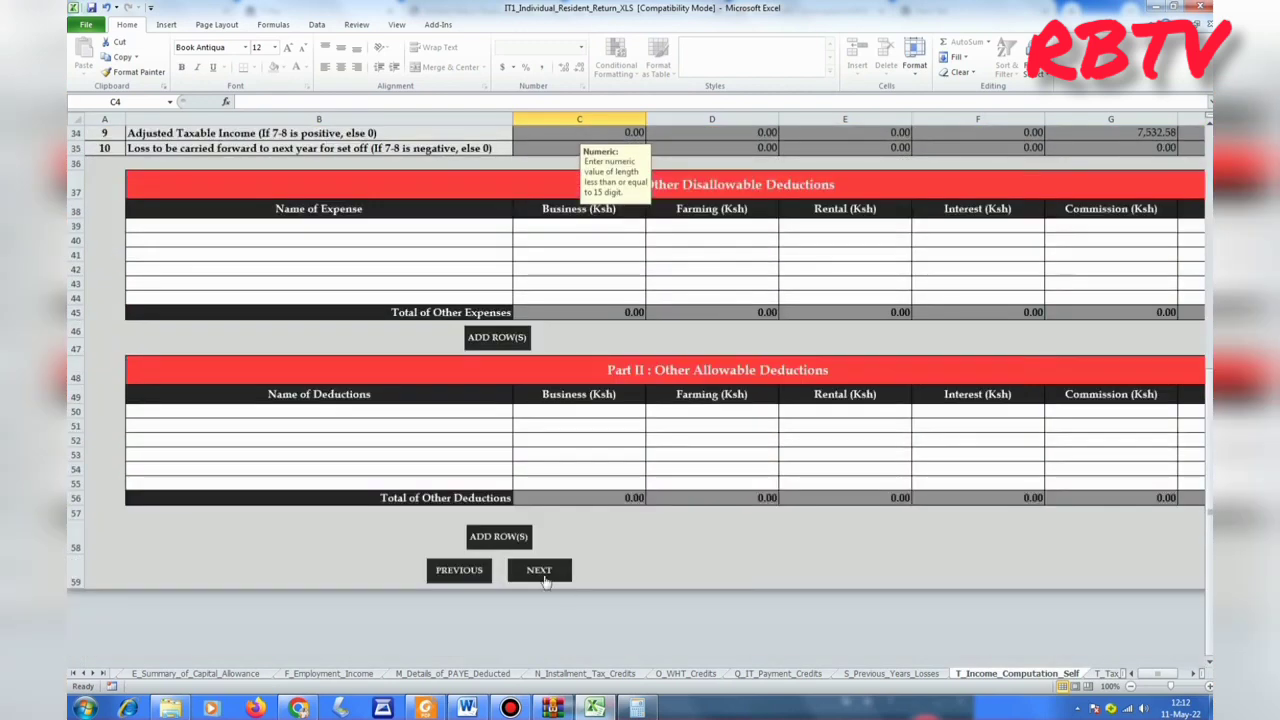
pyautogui.click(540, 572)
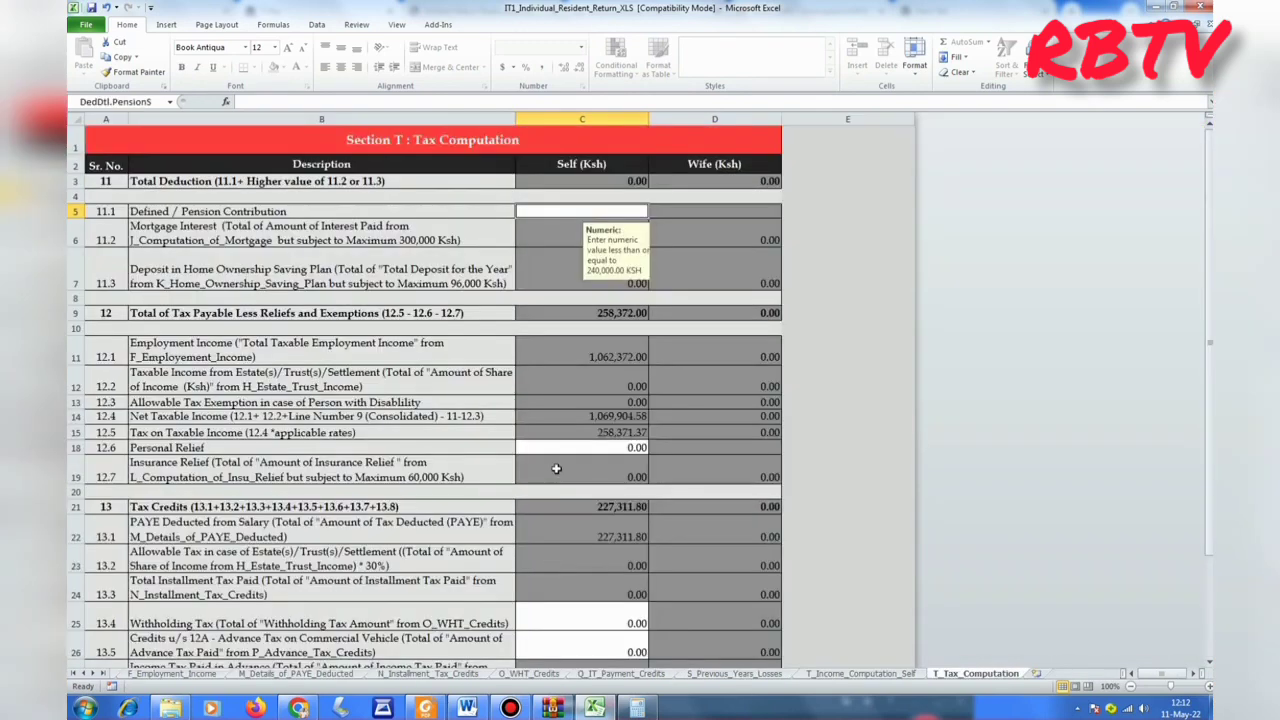
pyautogui.scroll(-5, 637, 245)
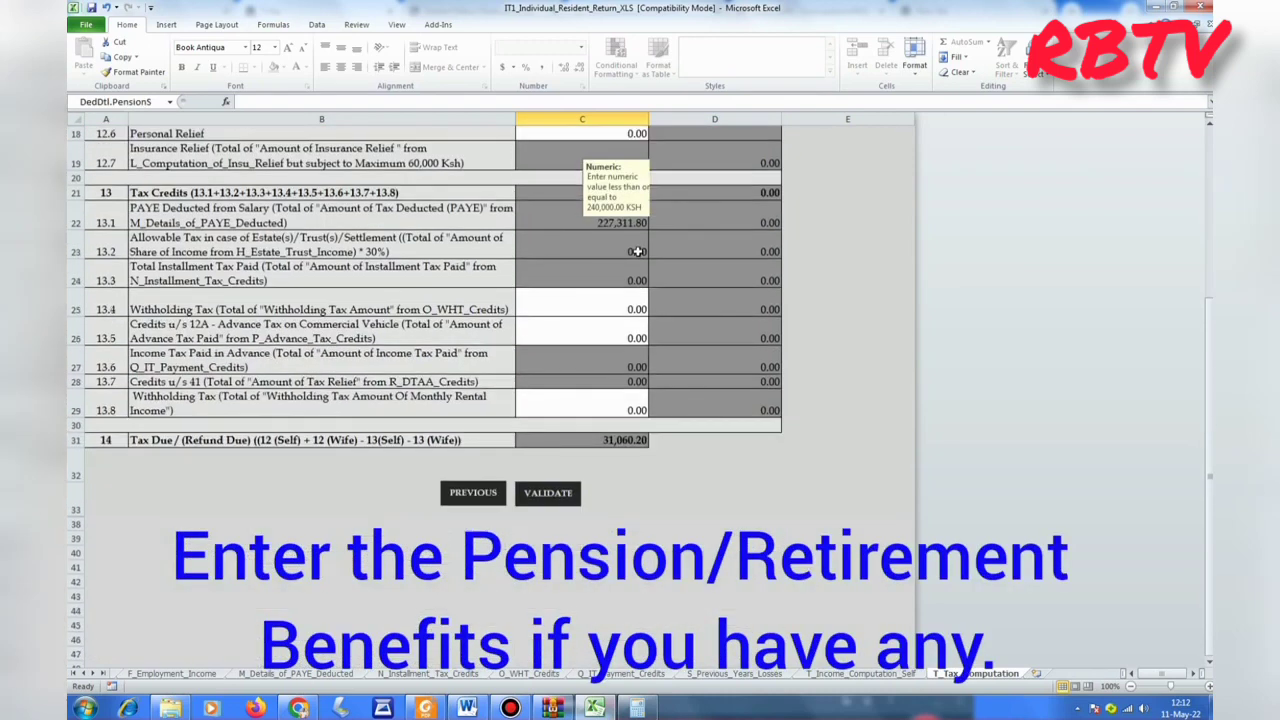
pyautogui.scroll(5, 637, 251)
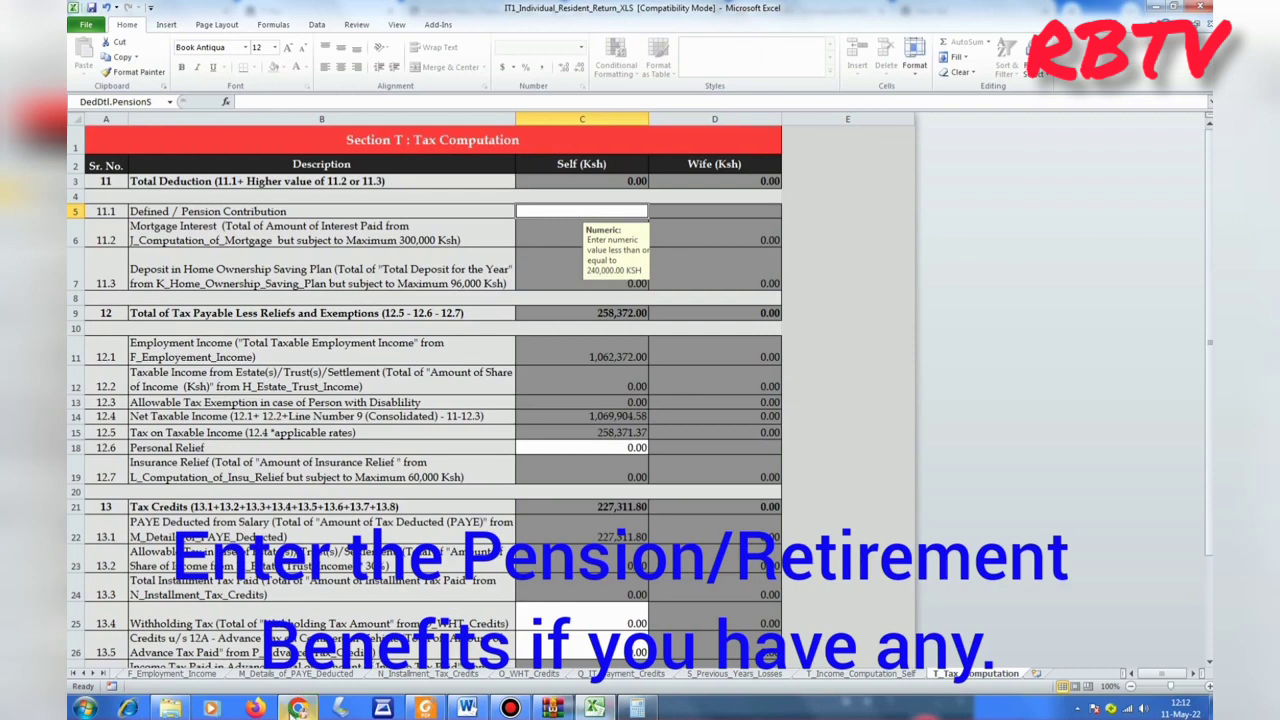
pyautogui.click(298, 630)
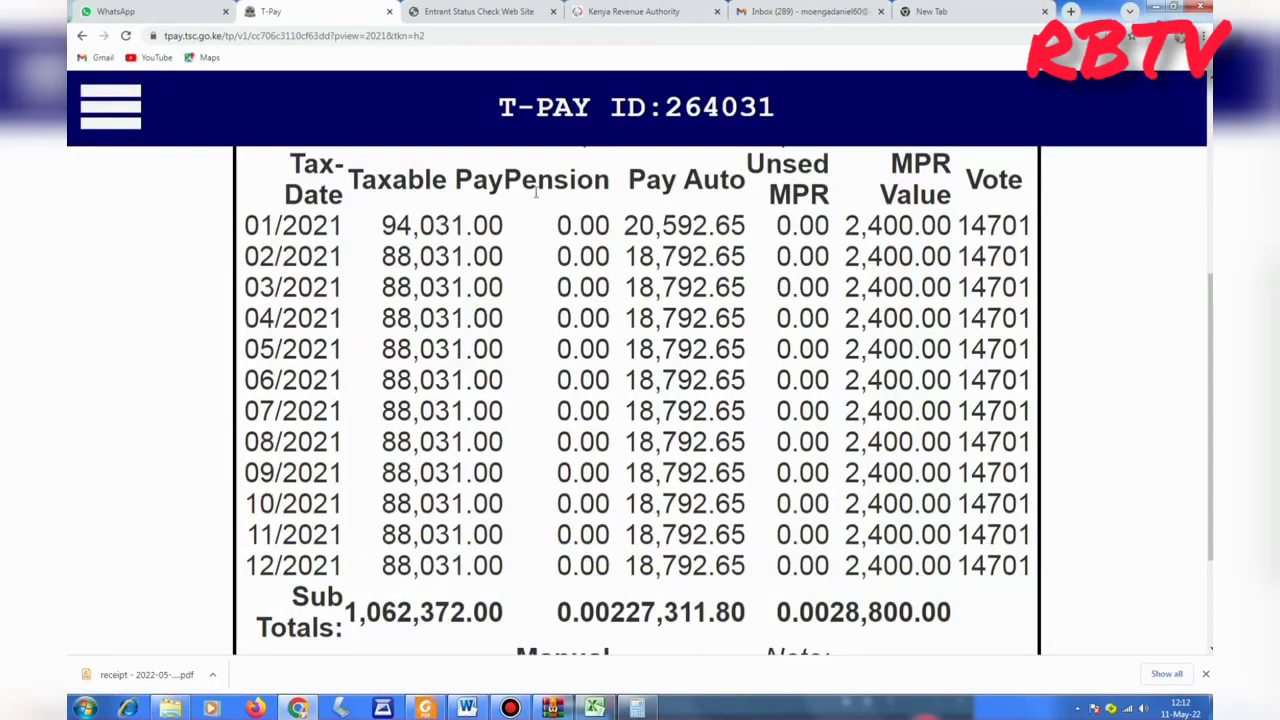
pyautogui.moveTo(504, 180); pyautogui.dragTo(610, 182)
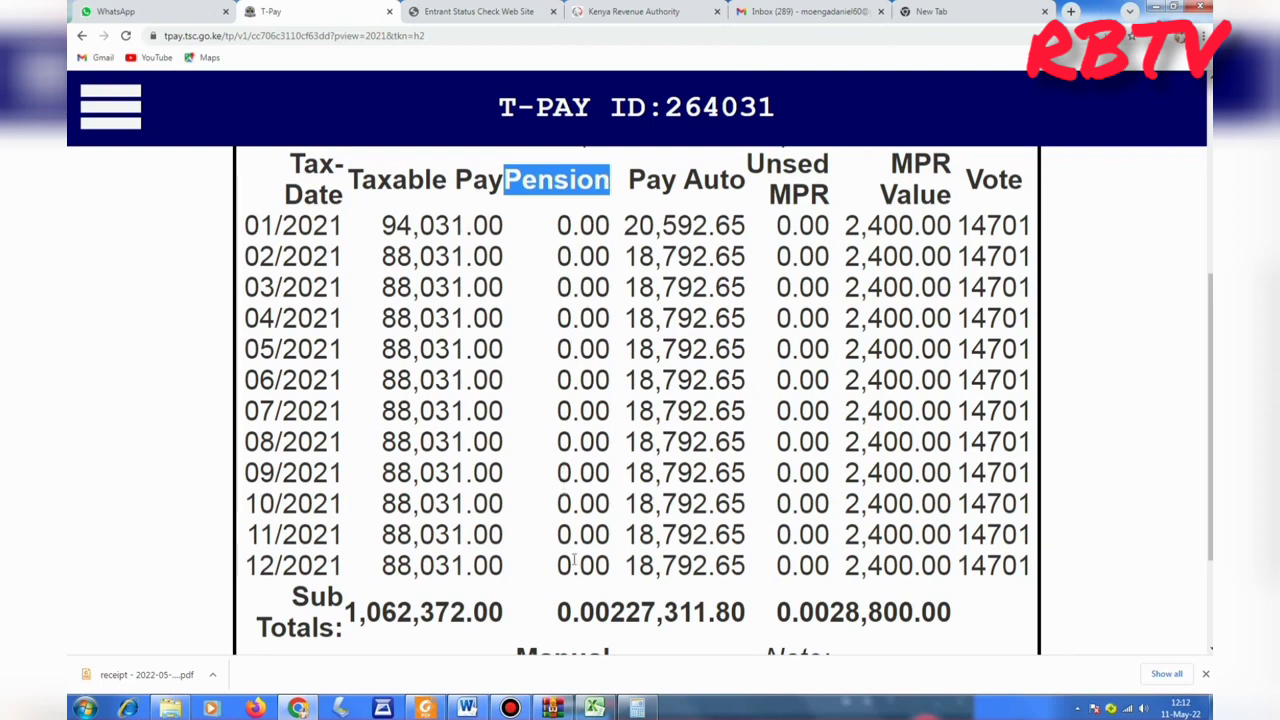
pyautogui.moveTo(556, 612); pyautogui.dragTo(610, 612)
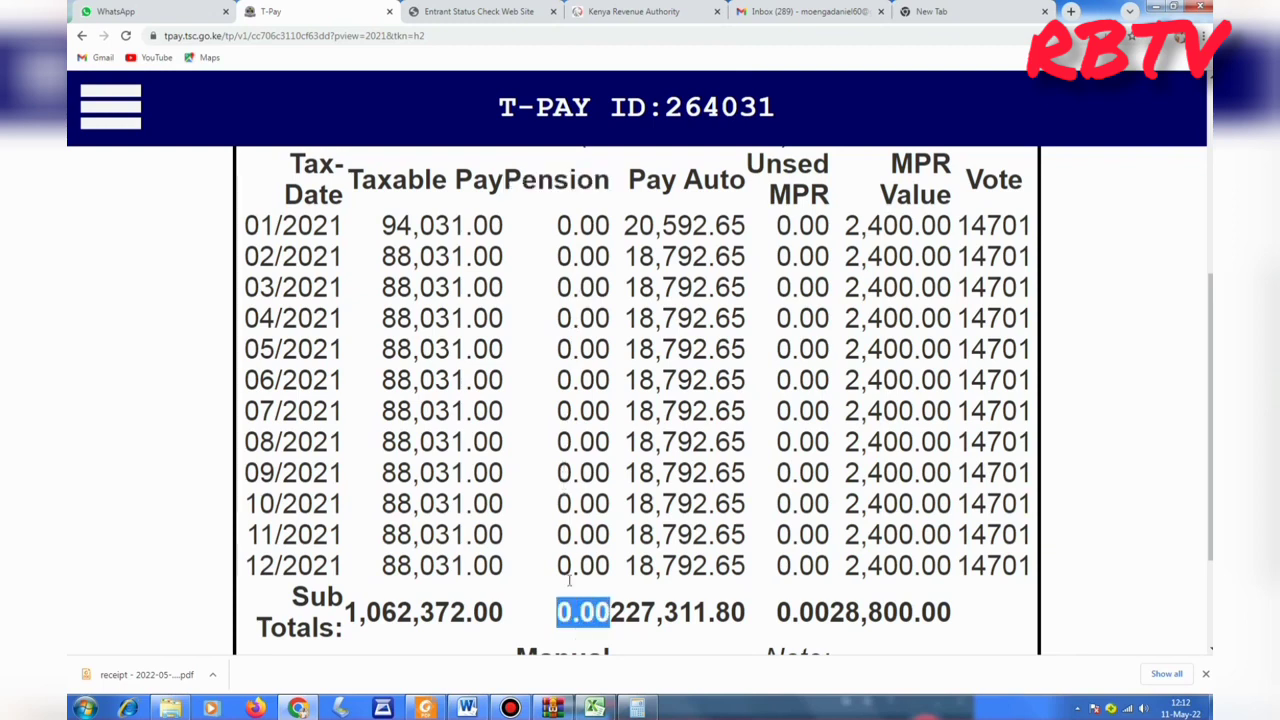
pyautogui.moveTo(569, 712)
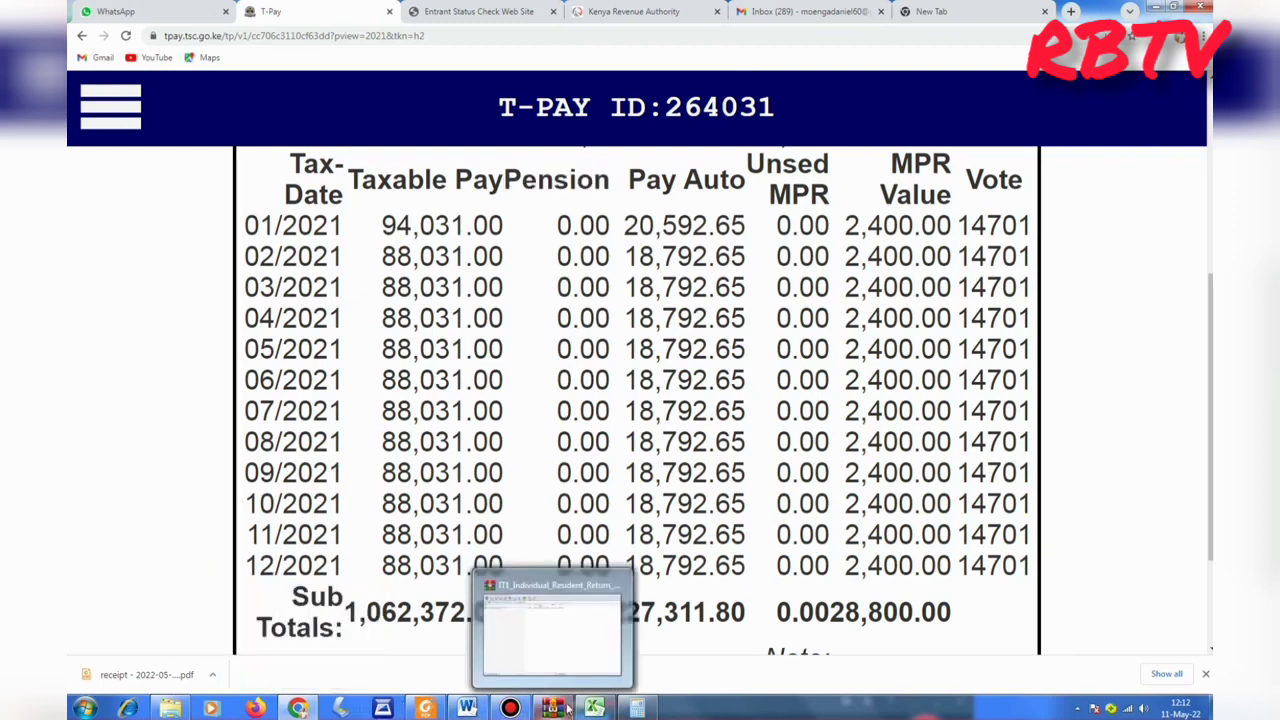
pyautogui.click(552, 628)
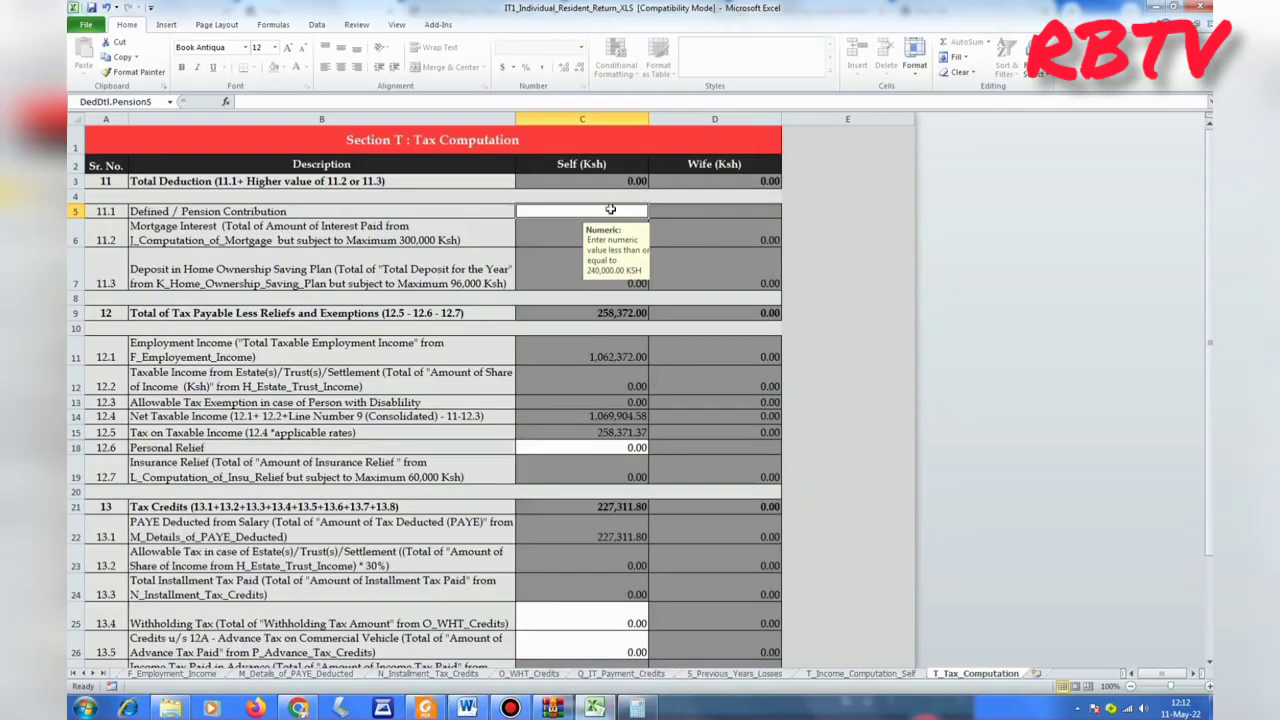
# Enter 0 as the self pension contribution in C5, then select the Personal Relief cell.
pyautogui.write('0')
pyautogui.press('Return')
pyautogui.click(552, 448)
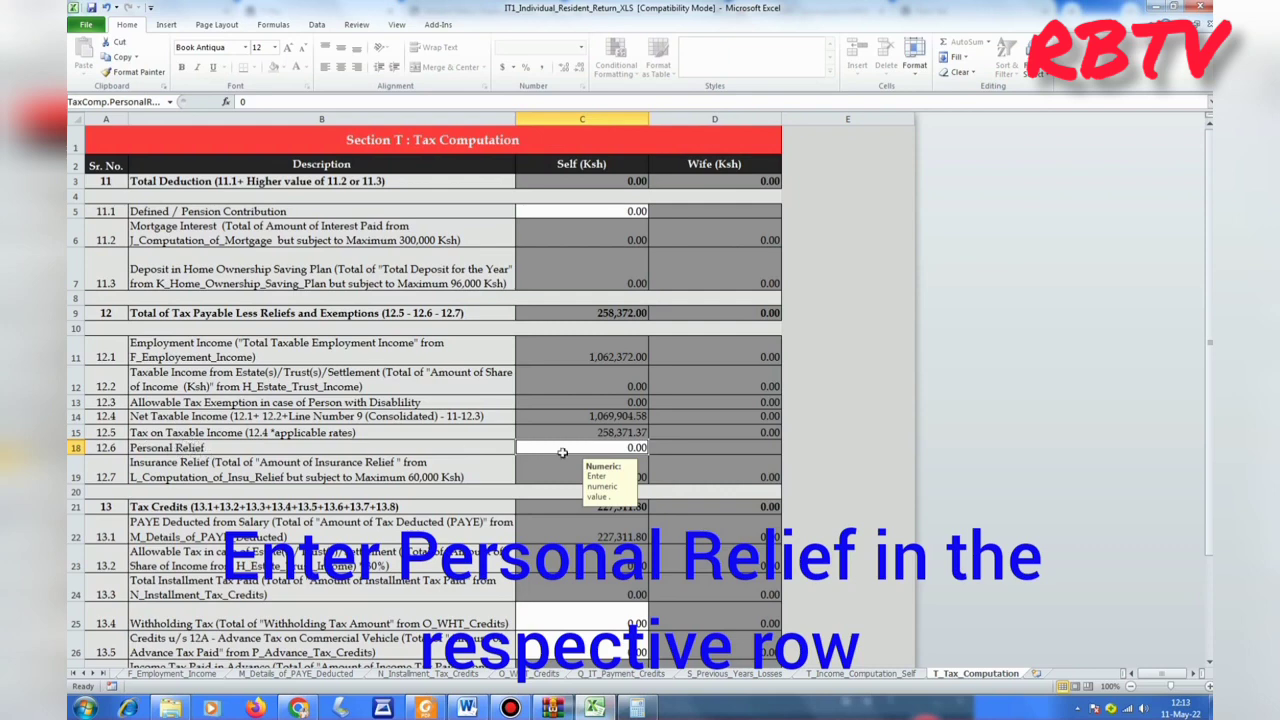
pyautogui.moveTo(298, 708)
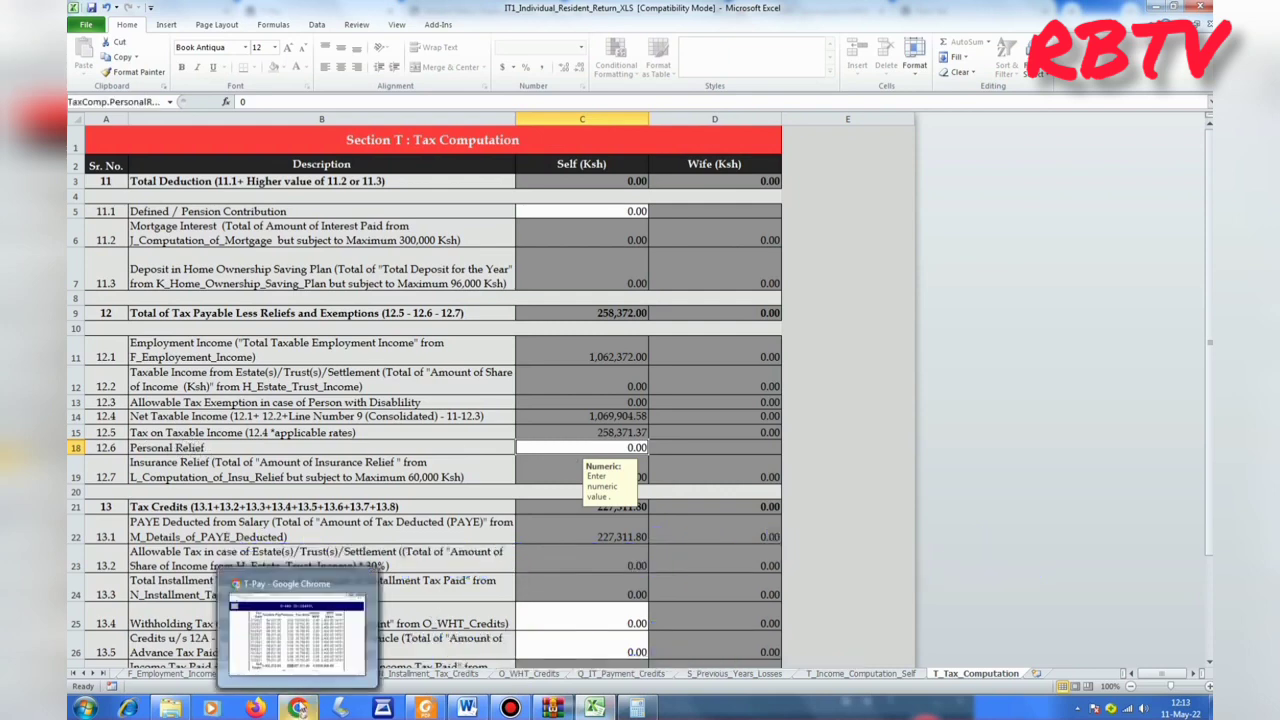
pyautogui.click(297, 628)
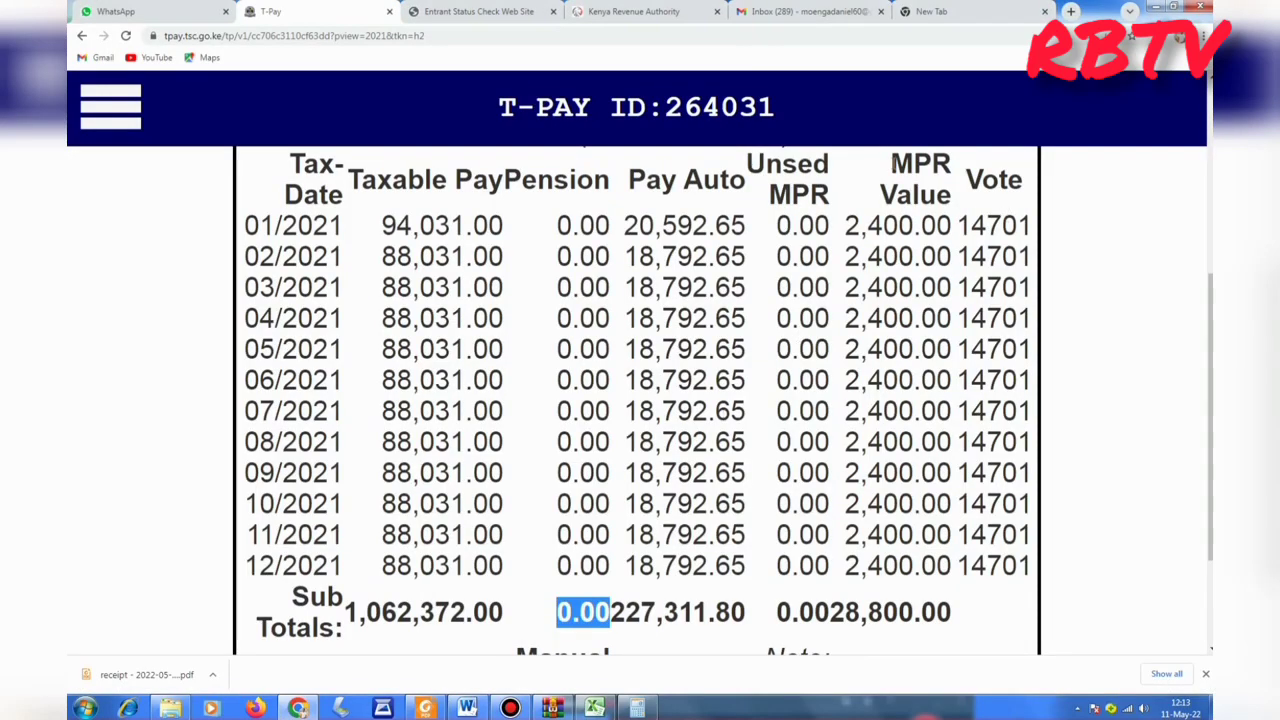
pyautogui.moveTo(891, 165); pyautogui.dragTo(953, 165)
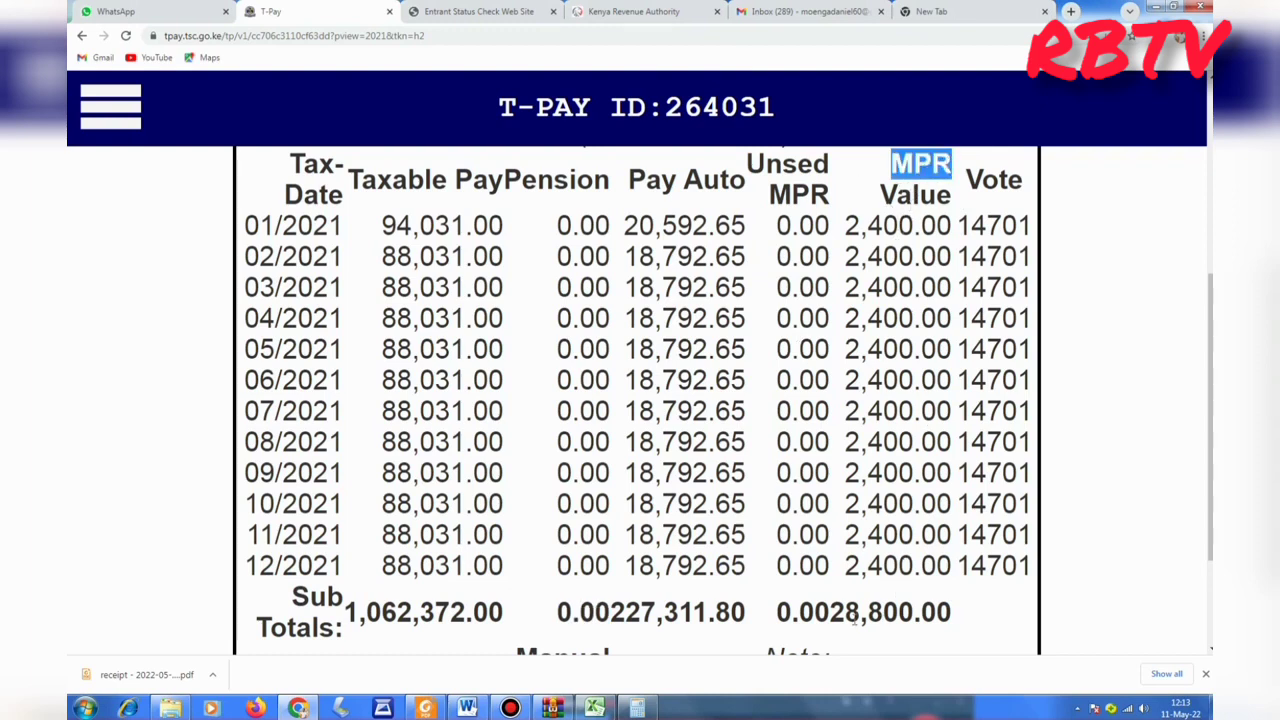
pyautogui.moveTo(830, 612); pyautogui.dragTo(913, 612)
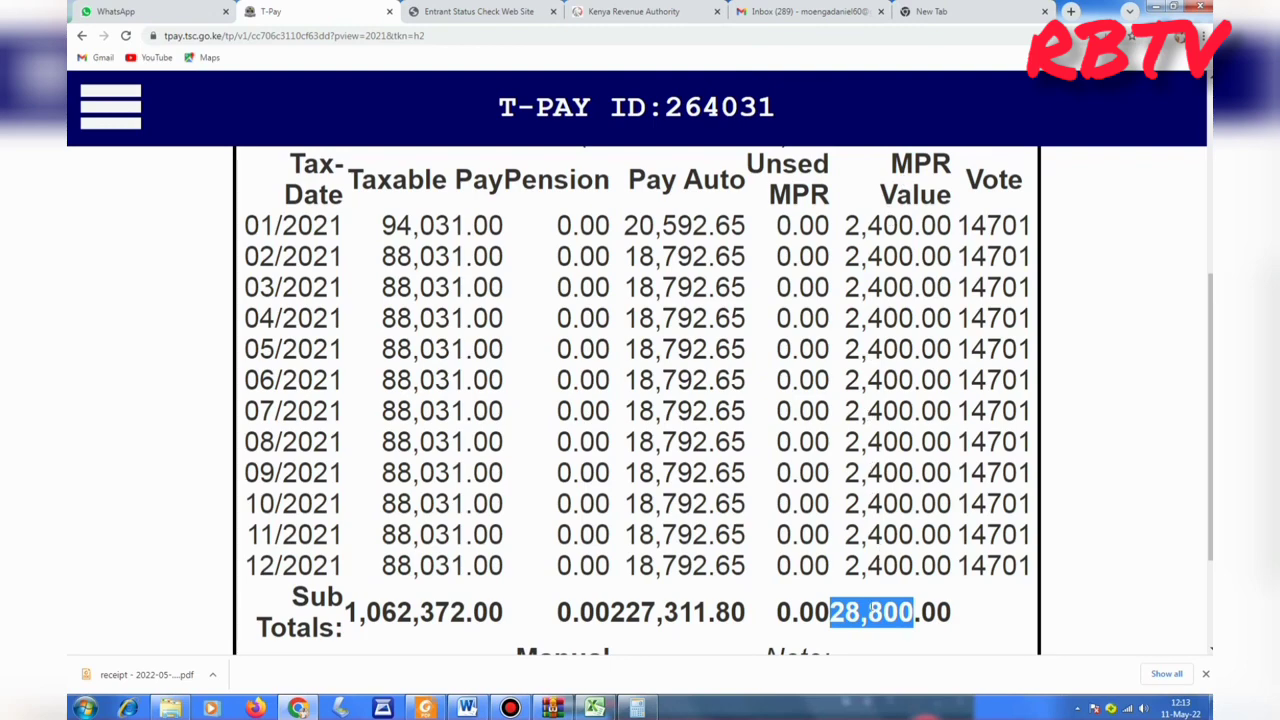
pyautogui.click(875, 620)
pyautogui.moveTo(592, 708)
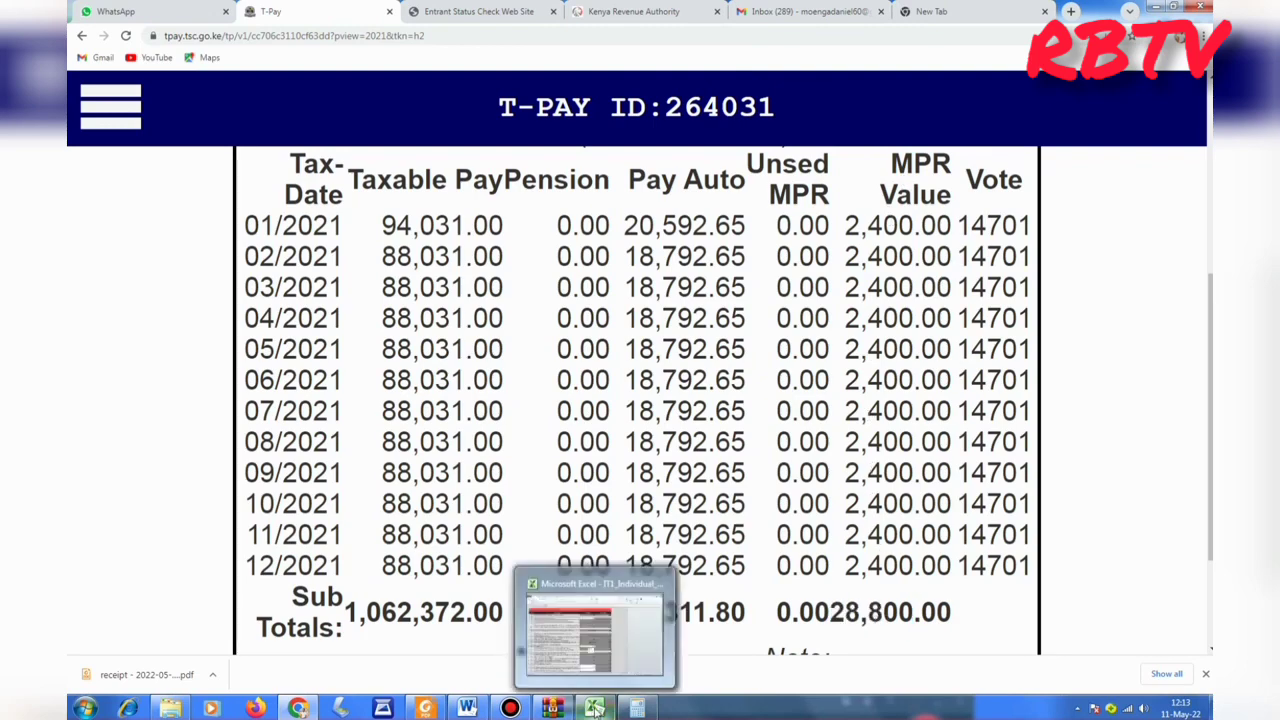
pyautogui.click(591, 652)
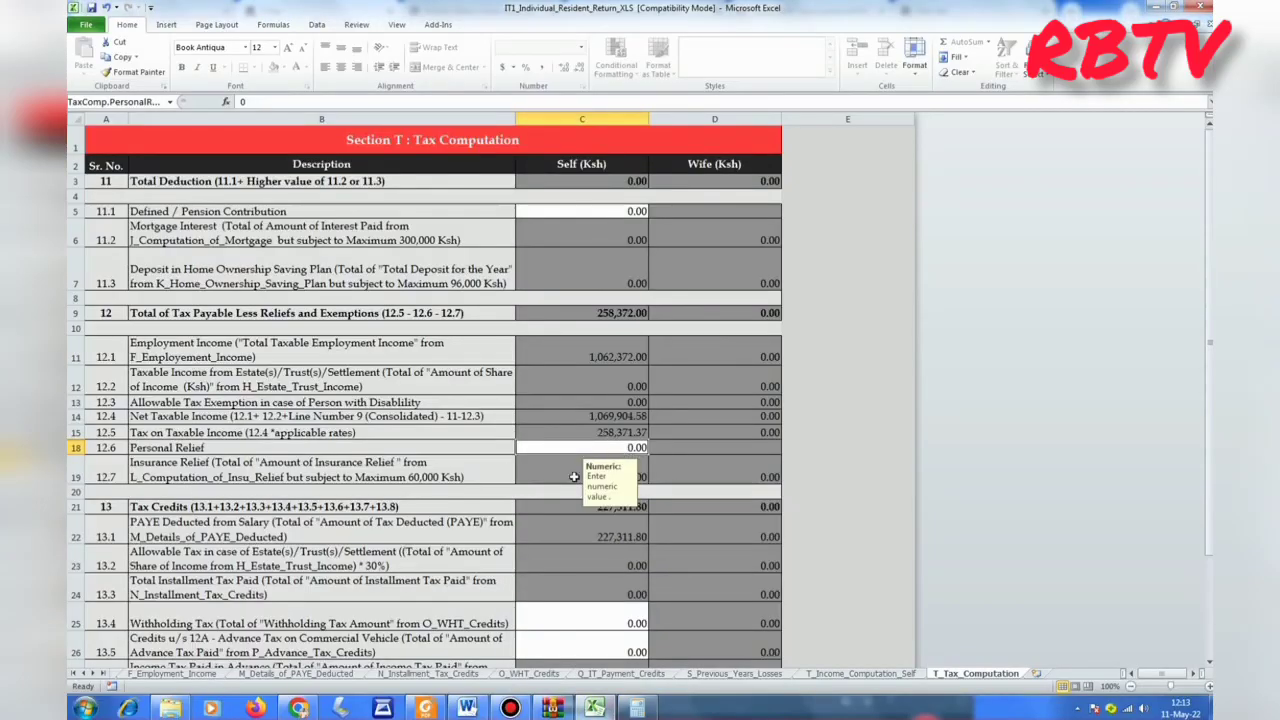
# Enter 28,800 as Personal Relief in C18, cutting tax payable to 229,572.00 and tax due to 2,260.20.
pyautogui.click(614, 446)
pyautogui.write('288')
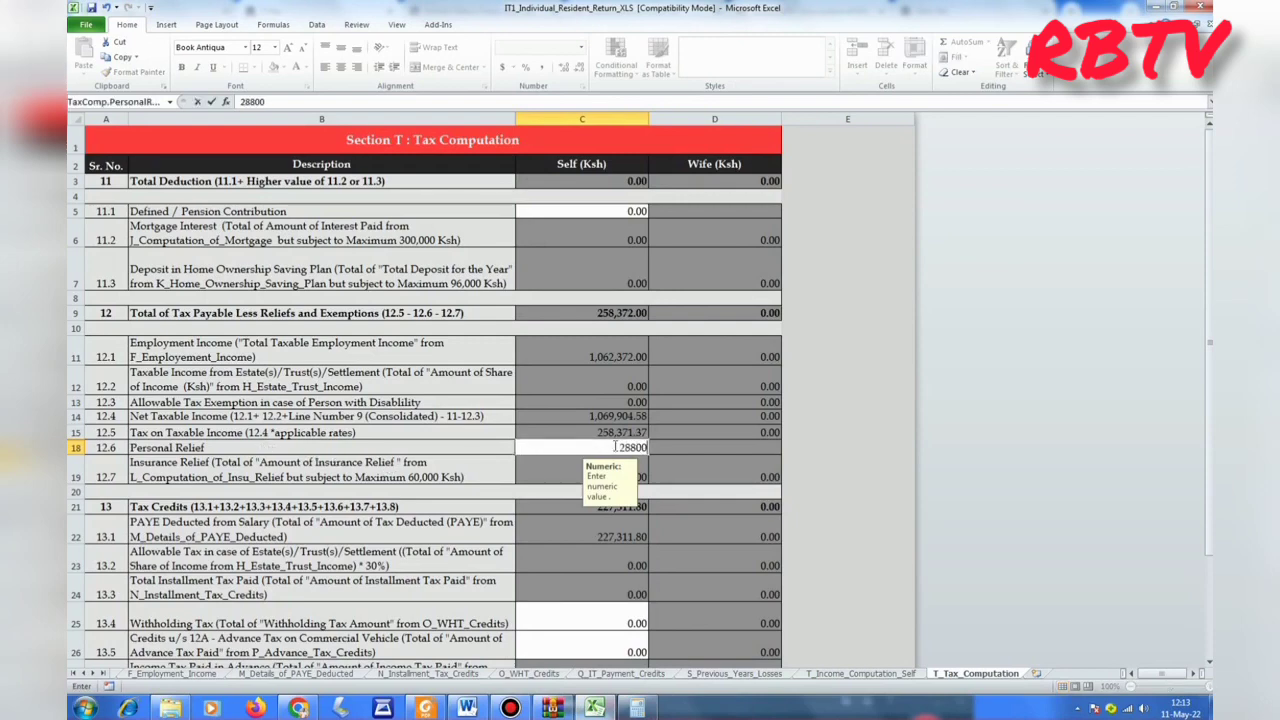
pyautogui.write('00')
pyautogui.click(887, 474)
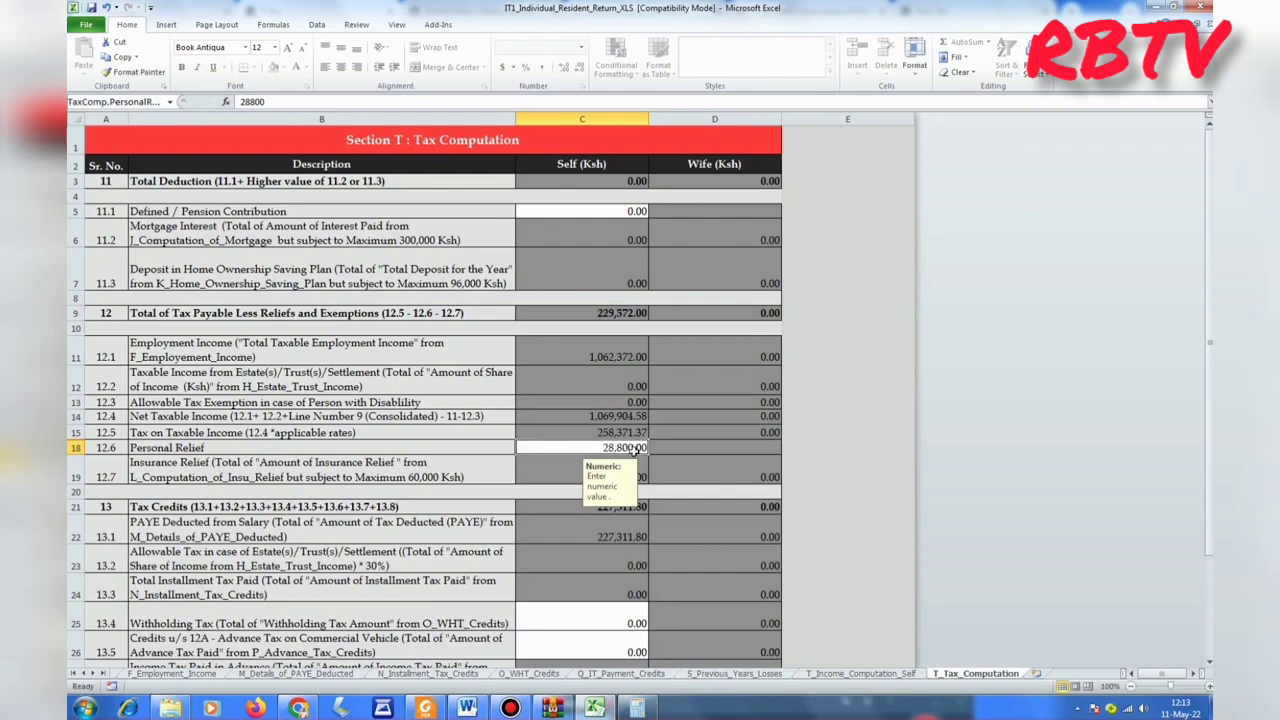
pyautogui.scroll(-2, 822, 455)
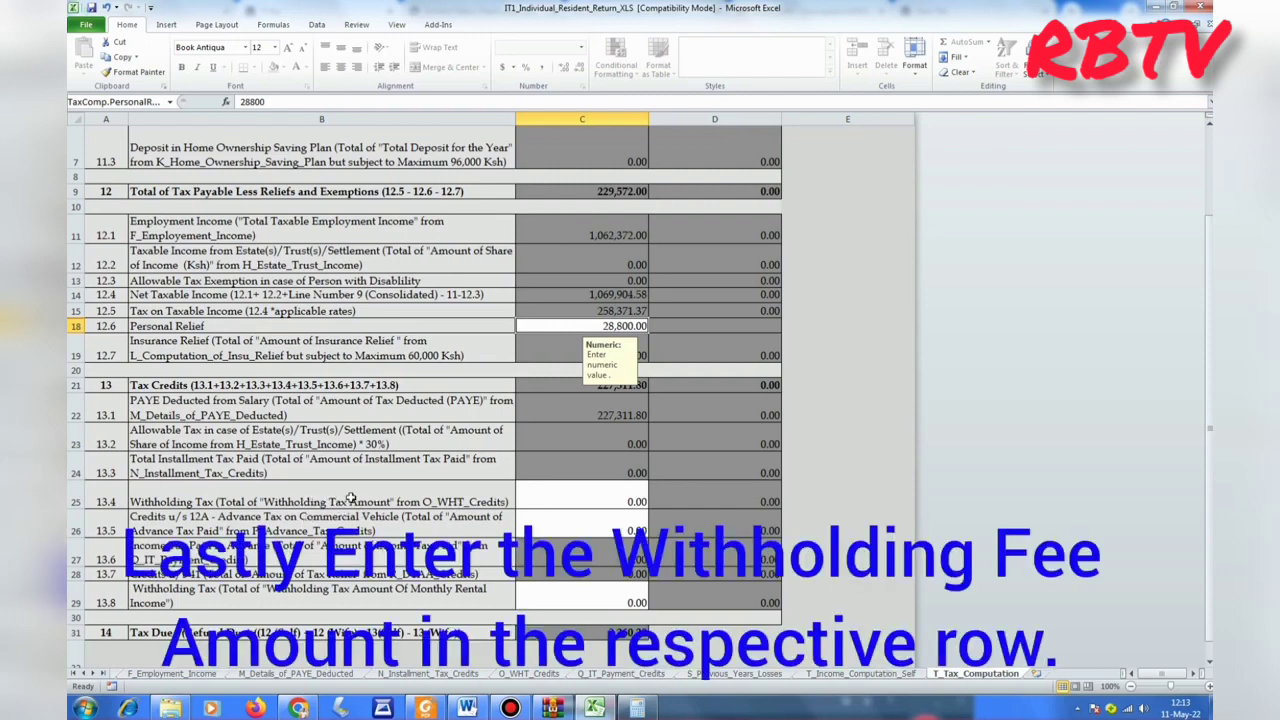
# Enter 2260 as the Self Withholding Tax in cell C25, cutting tax due to 0.20.
pyautogui.click(615, 500)
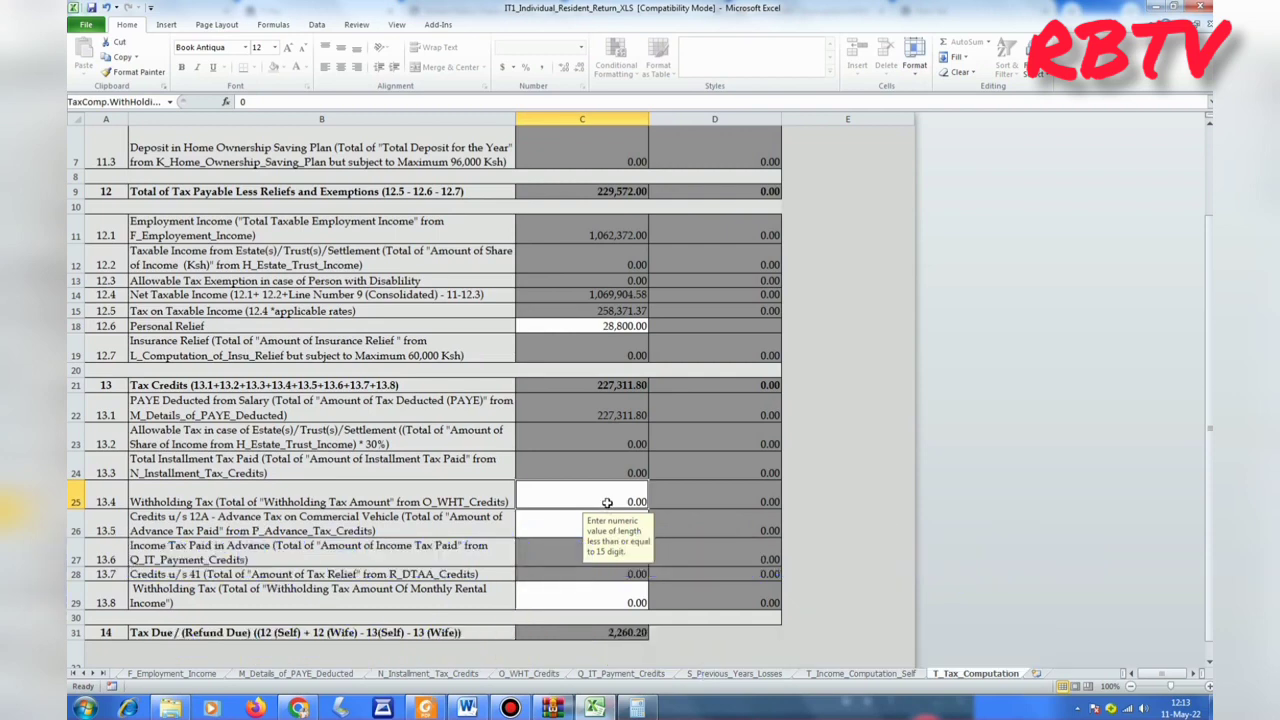
pyautogui.write('2260')
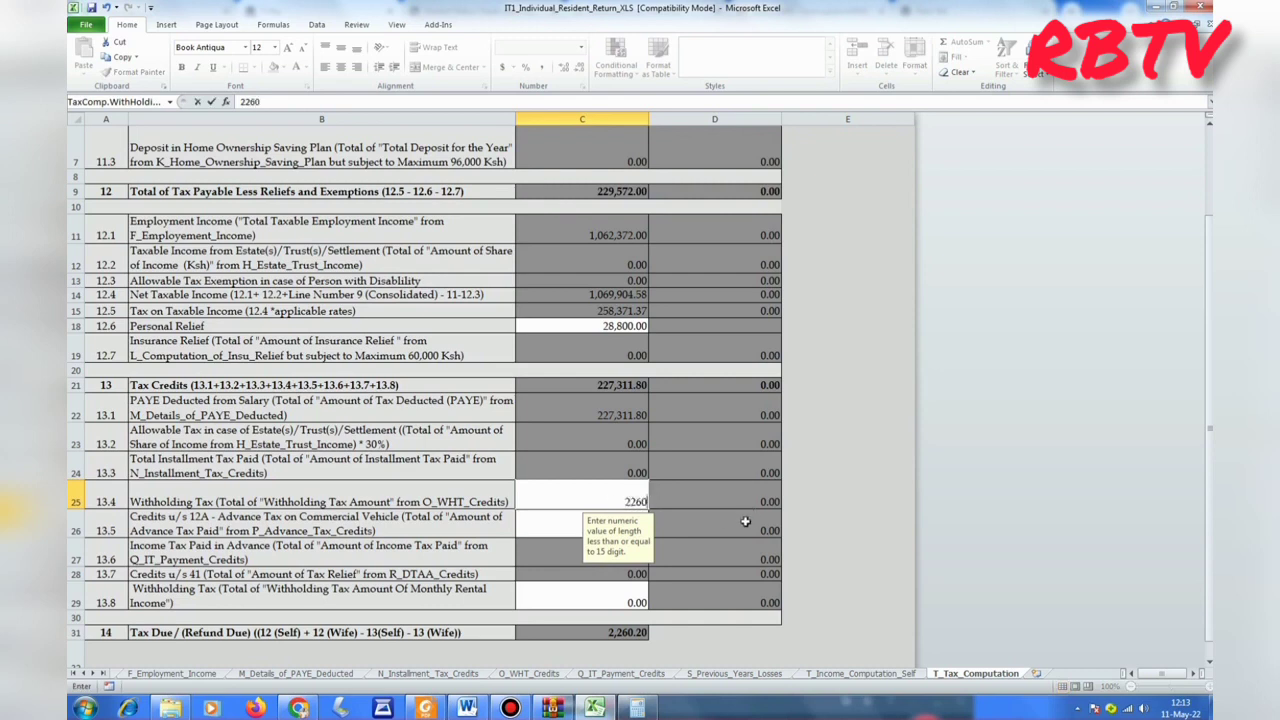
pyautogui.click(868, 468)
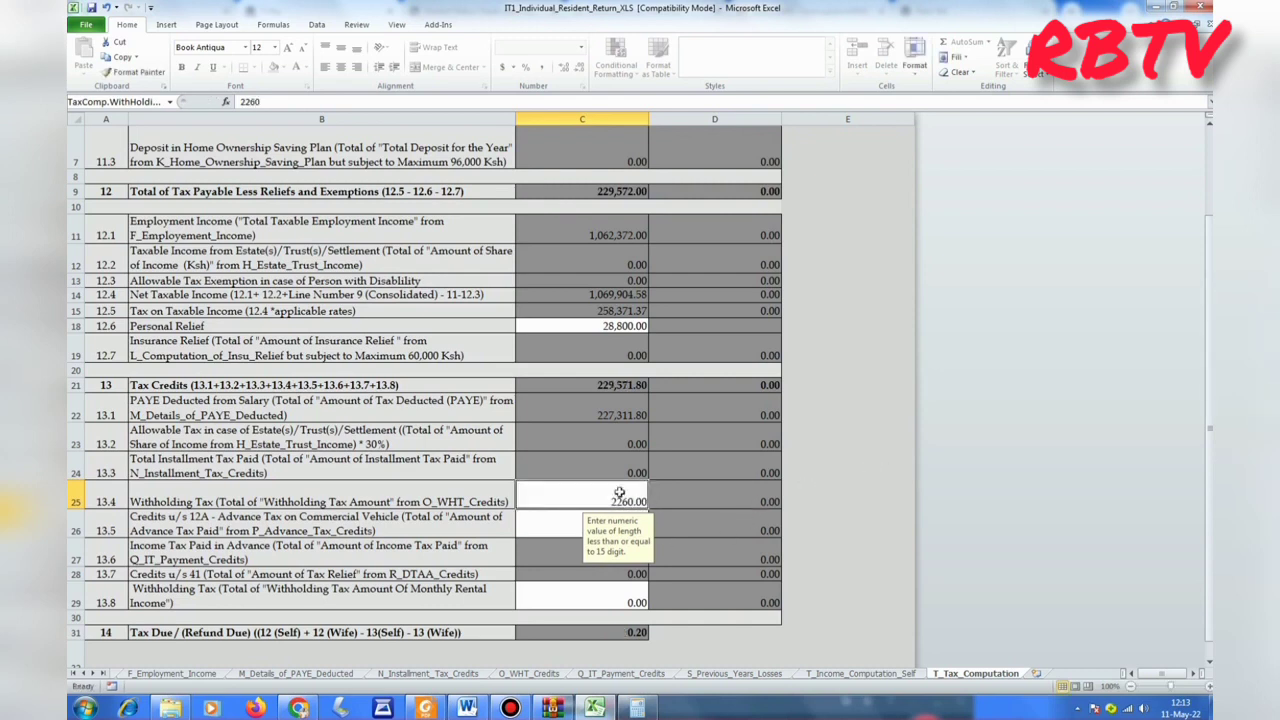
pyautogui.scroll(-1, 873, 445)
pyautogui.scroll(-2, 873, 445)
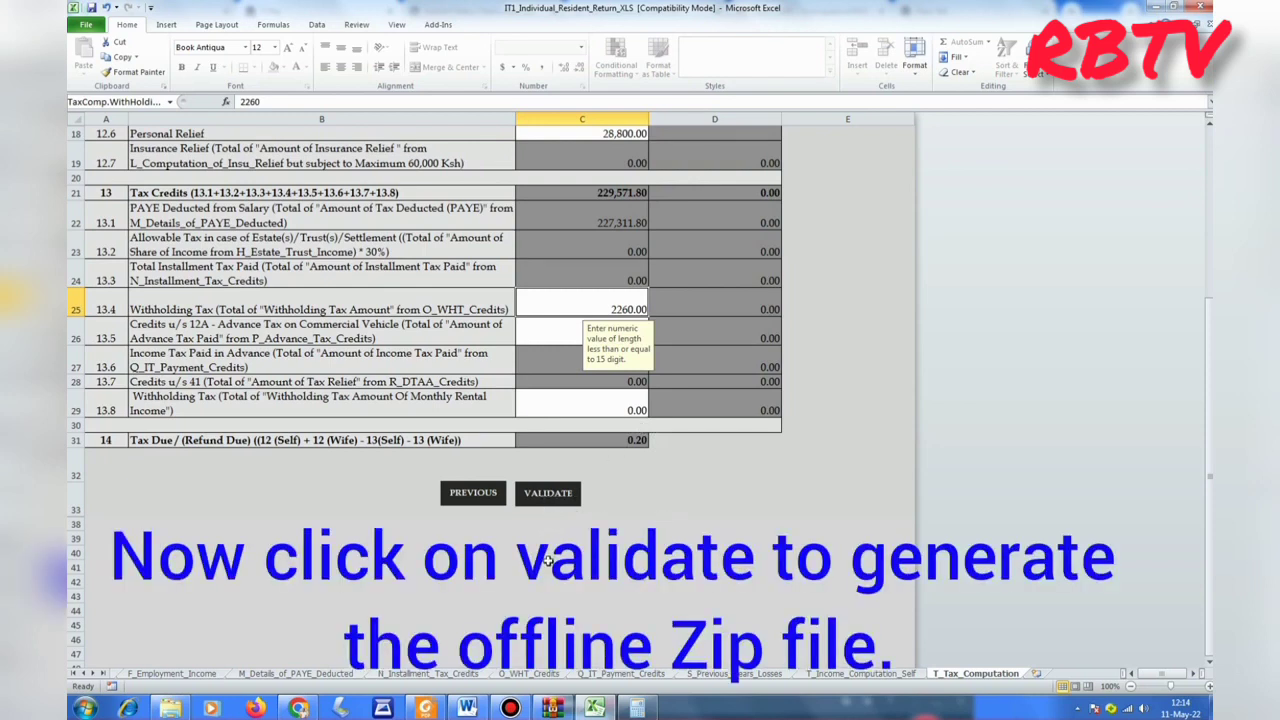
# Validate the return and generate the upload zip file, acknowledging its saved location.
pyautogui.click(543, 494)
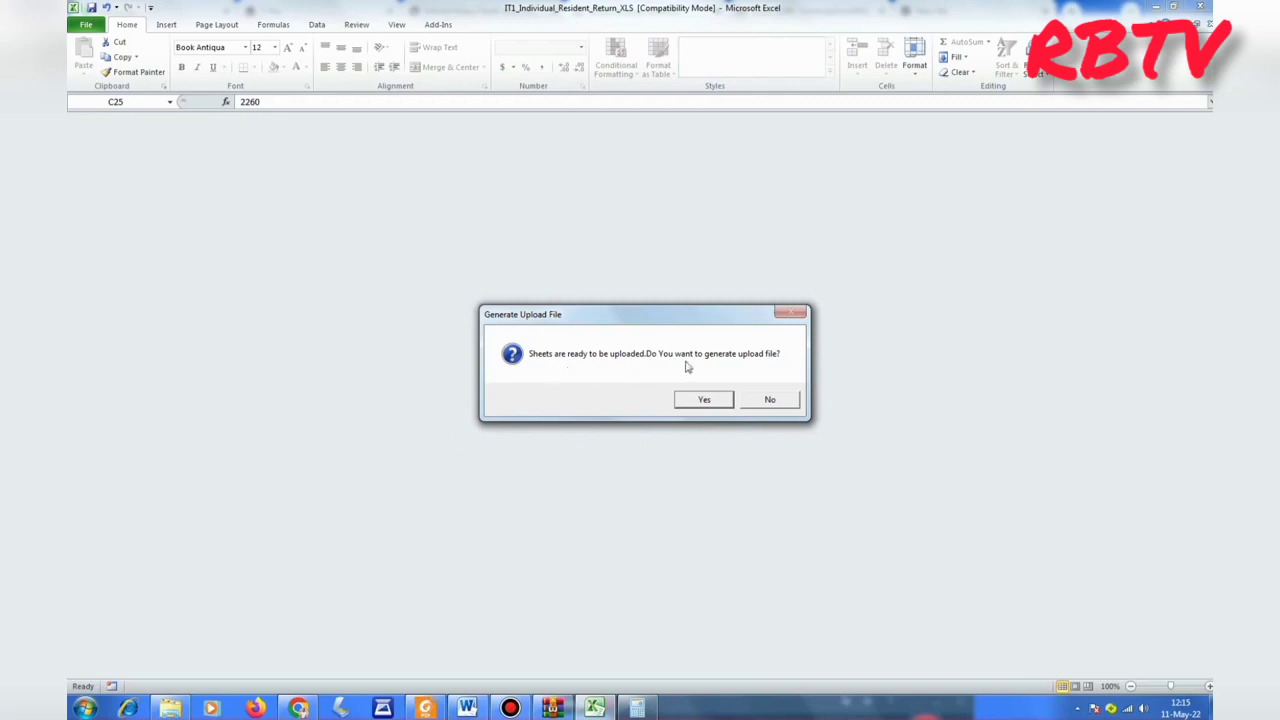
pyautogui.click(714, 399)
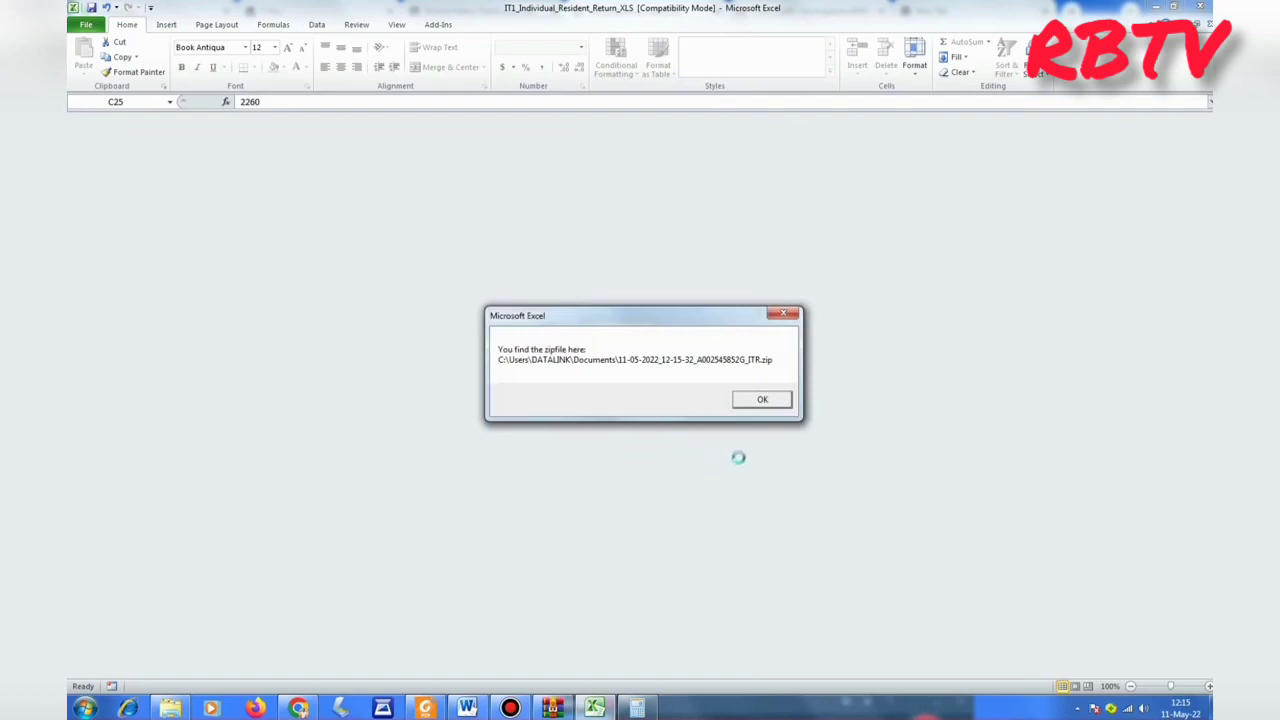
pyautogui.click(763, 400)
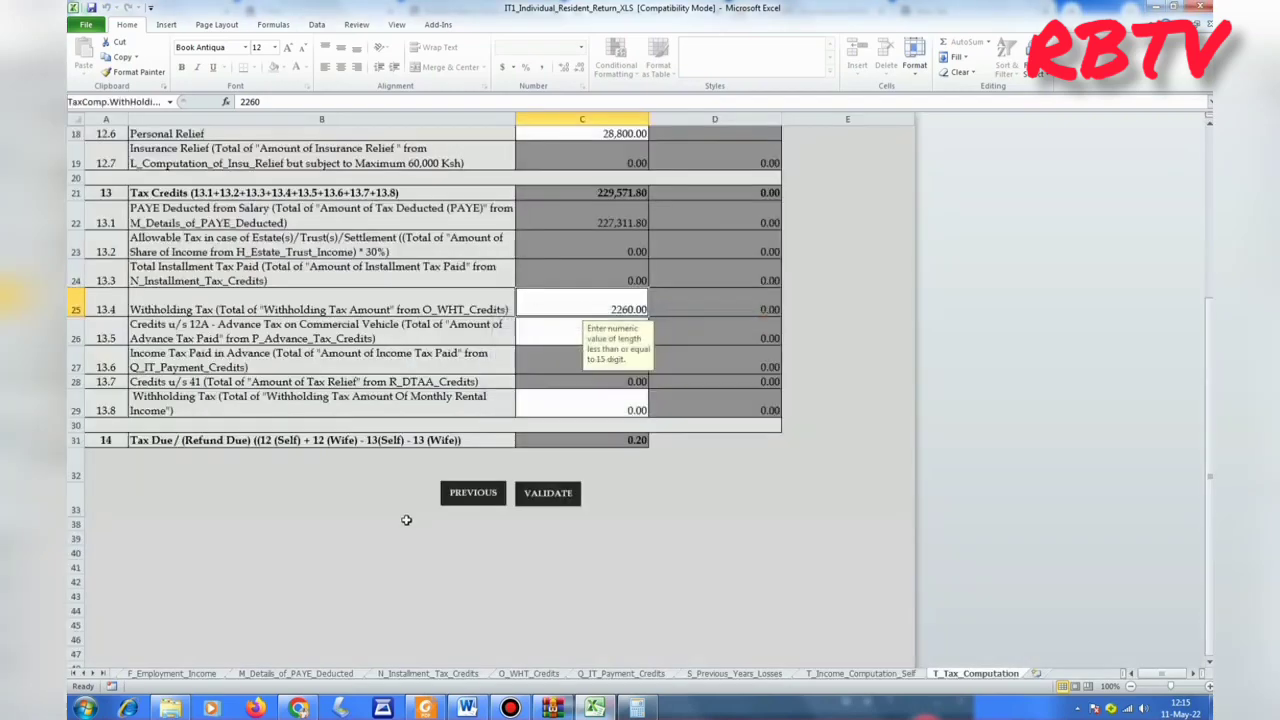
# Minimise the iTax browser page to reveal the IT1_Individual_Resident_Return_XLS.zip archive in WinRAR.
pyautogui.scroll(6, 660, 515)
pyautogui.scroll(-6, 659, 511)
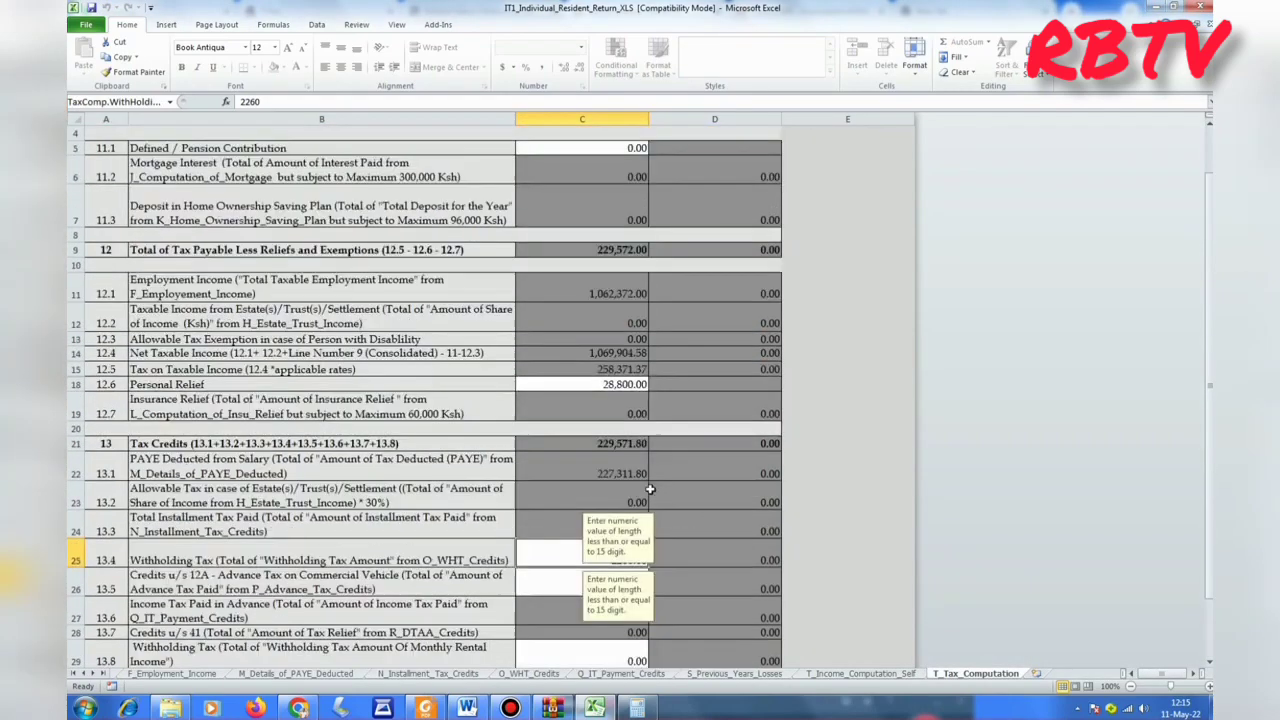
pyautogui.scroll(4, 657, 507)
pyautogui.scroll(3, 655, 504)
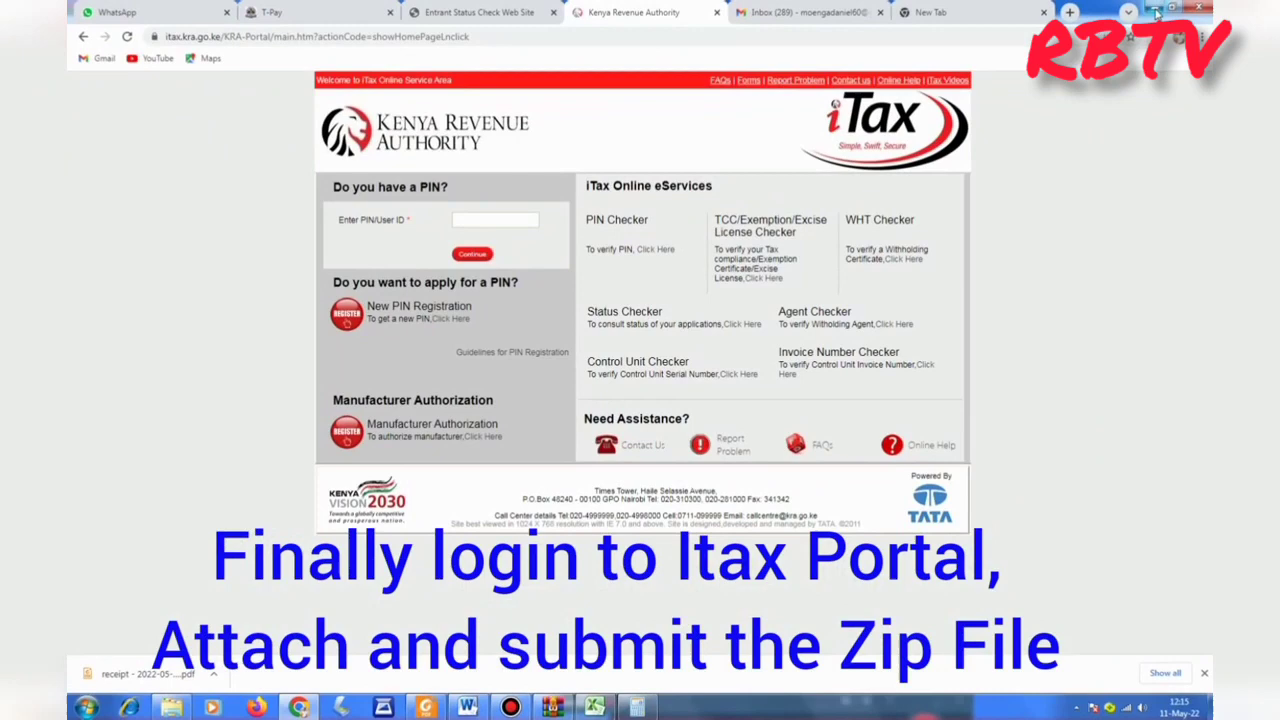
pyautogui.click(1155, 12)
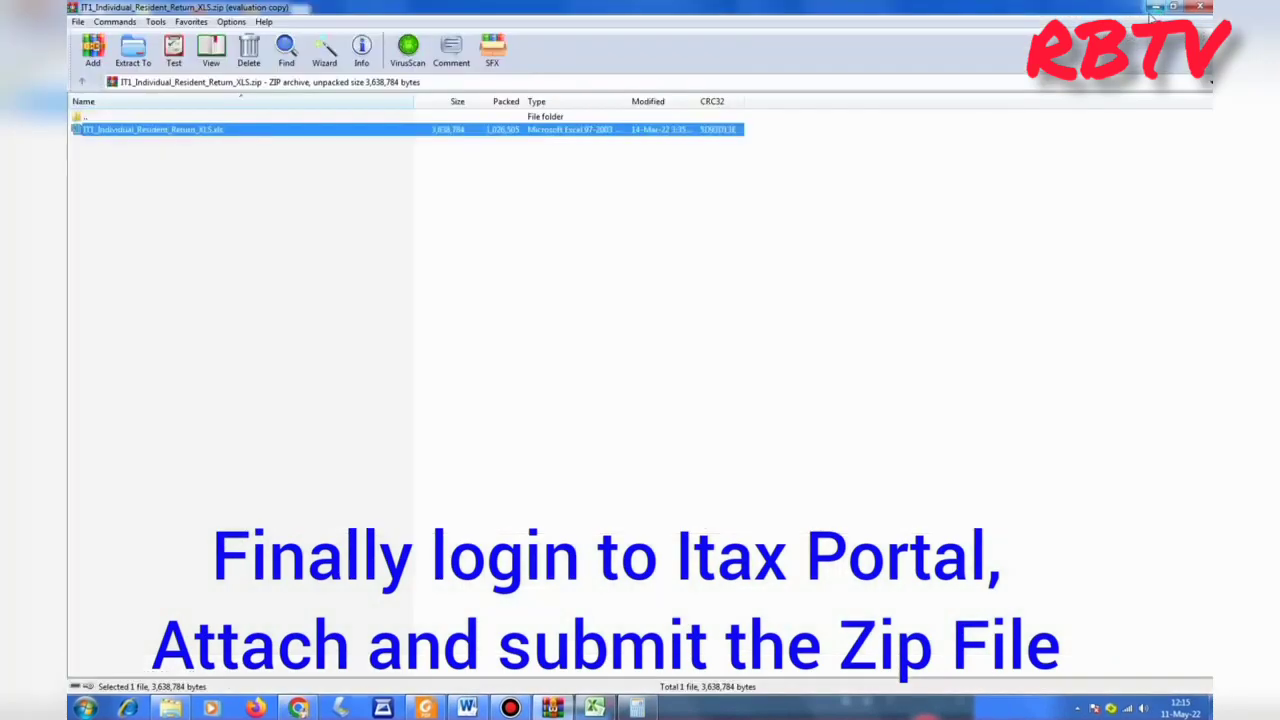